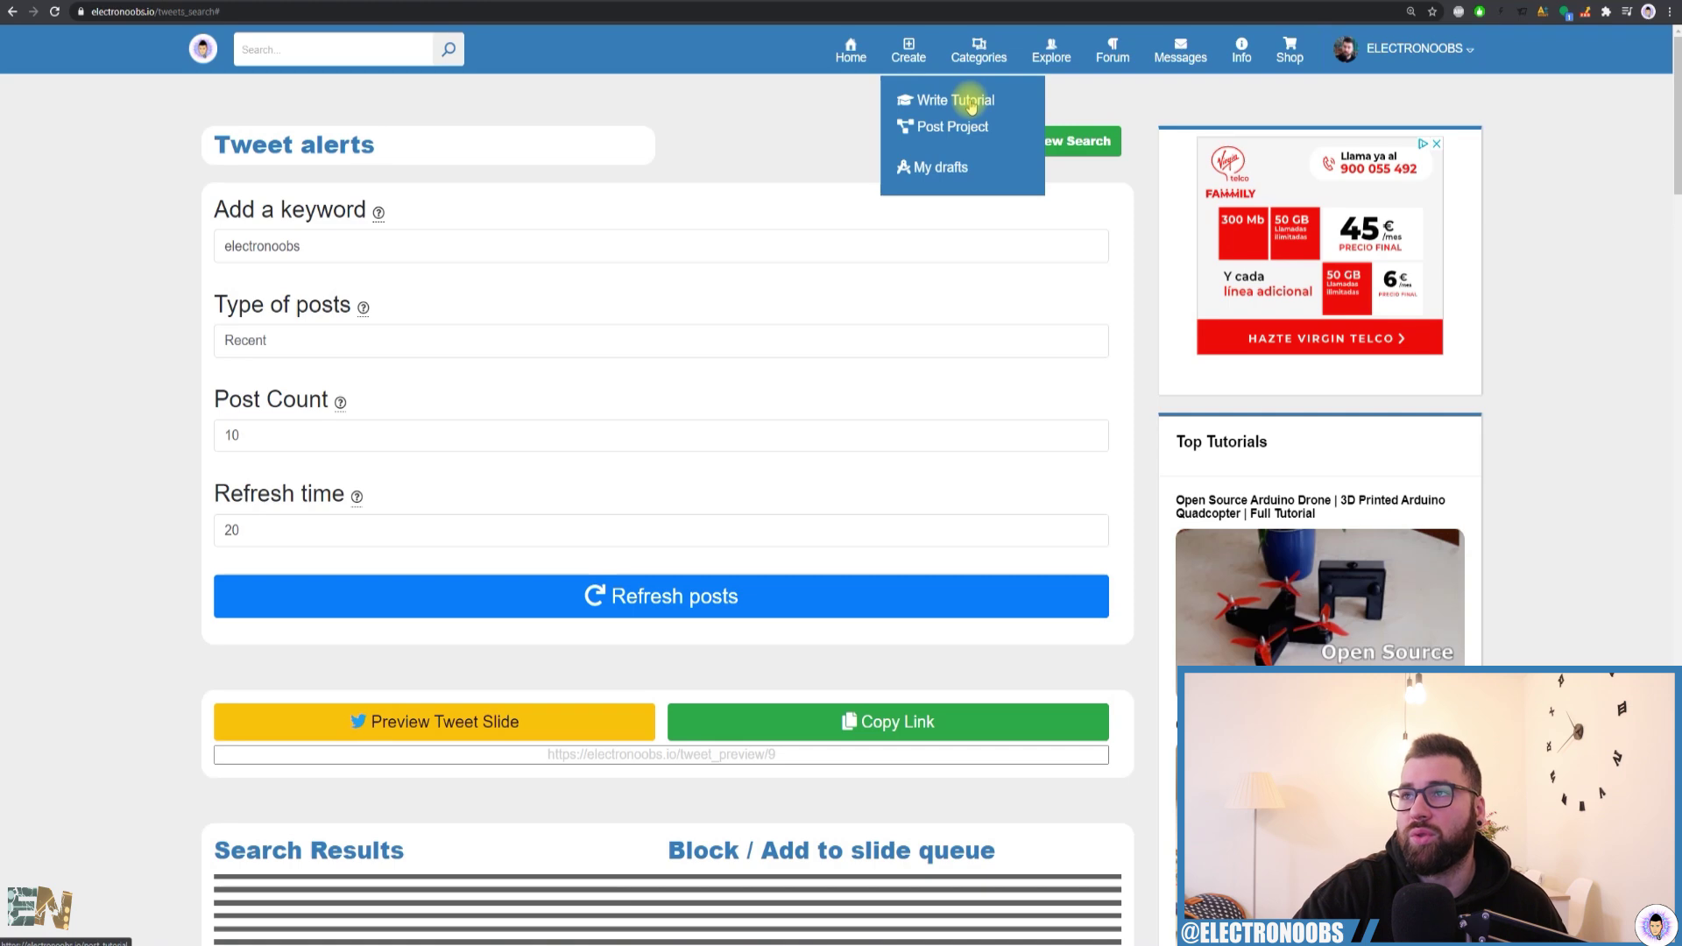
- Look over the new tutorial form, from the title and description fields to the tags and external link
scroll(602, 274, down, 4)
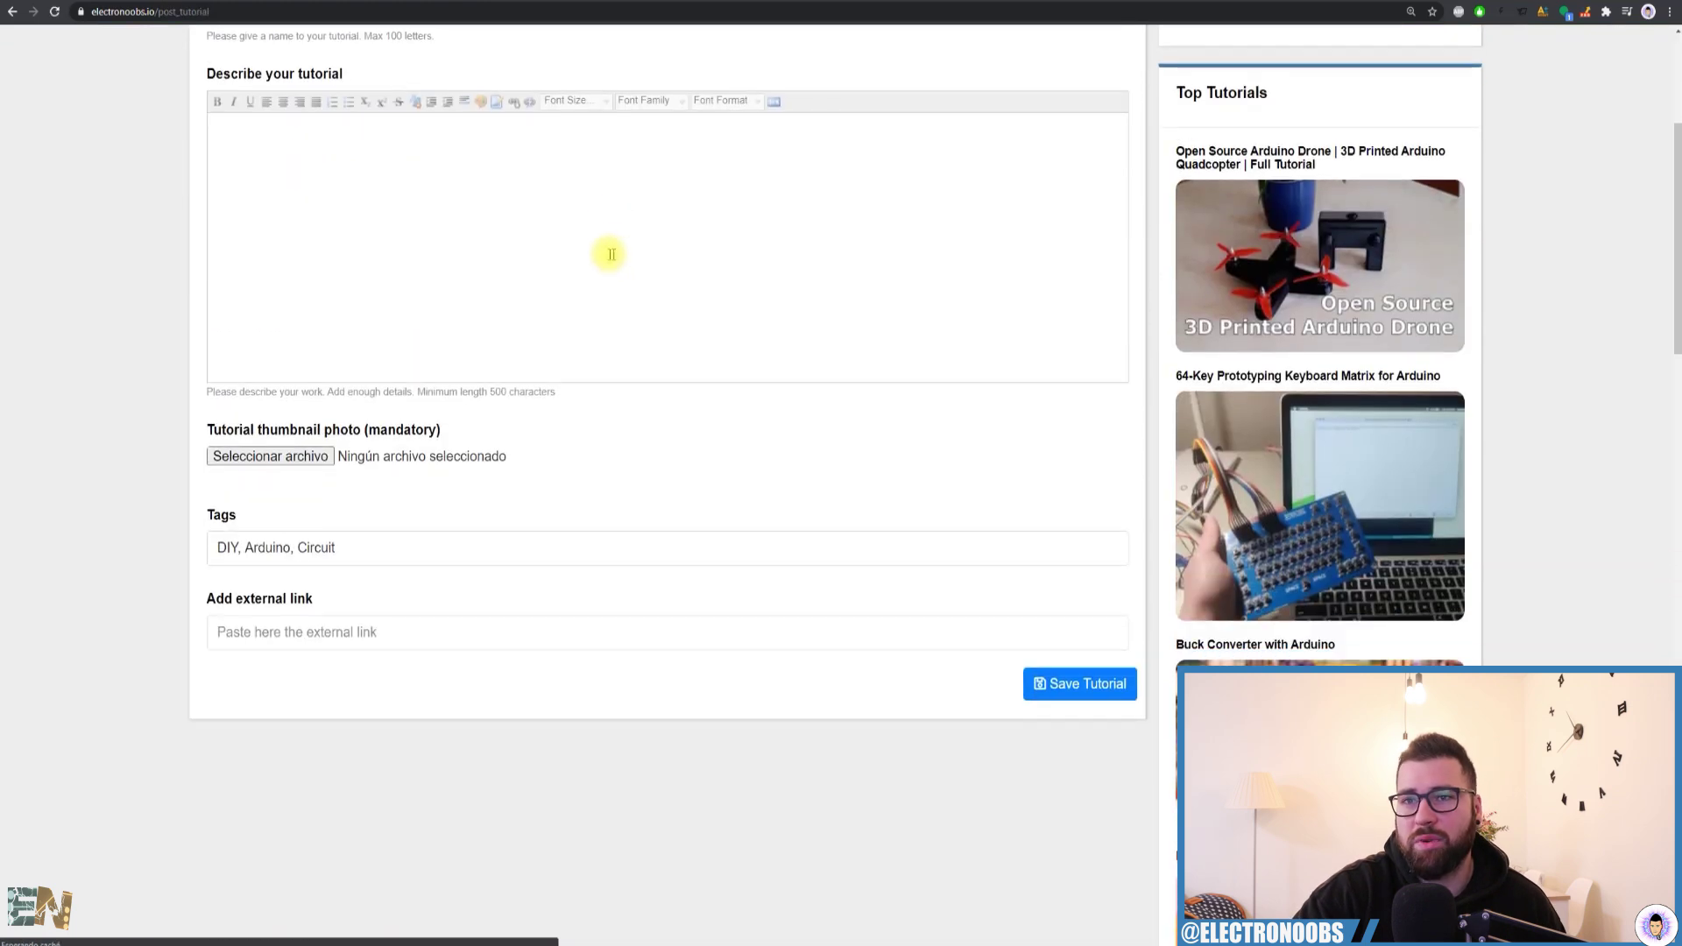
scroll(675, 610, up, 2)
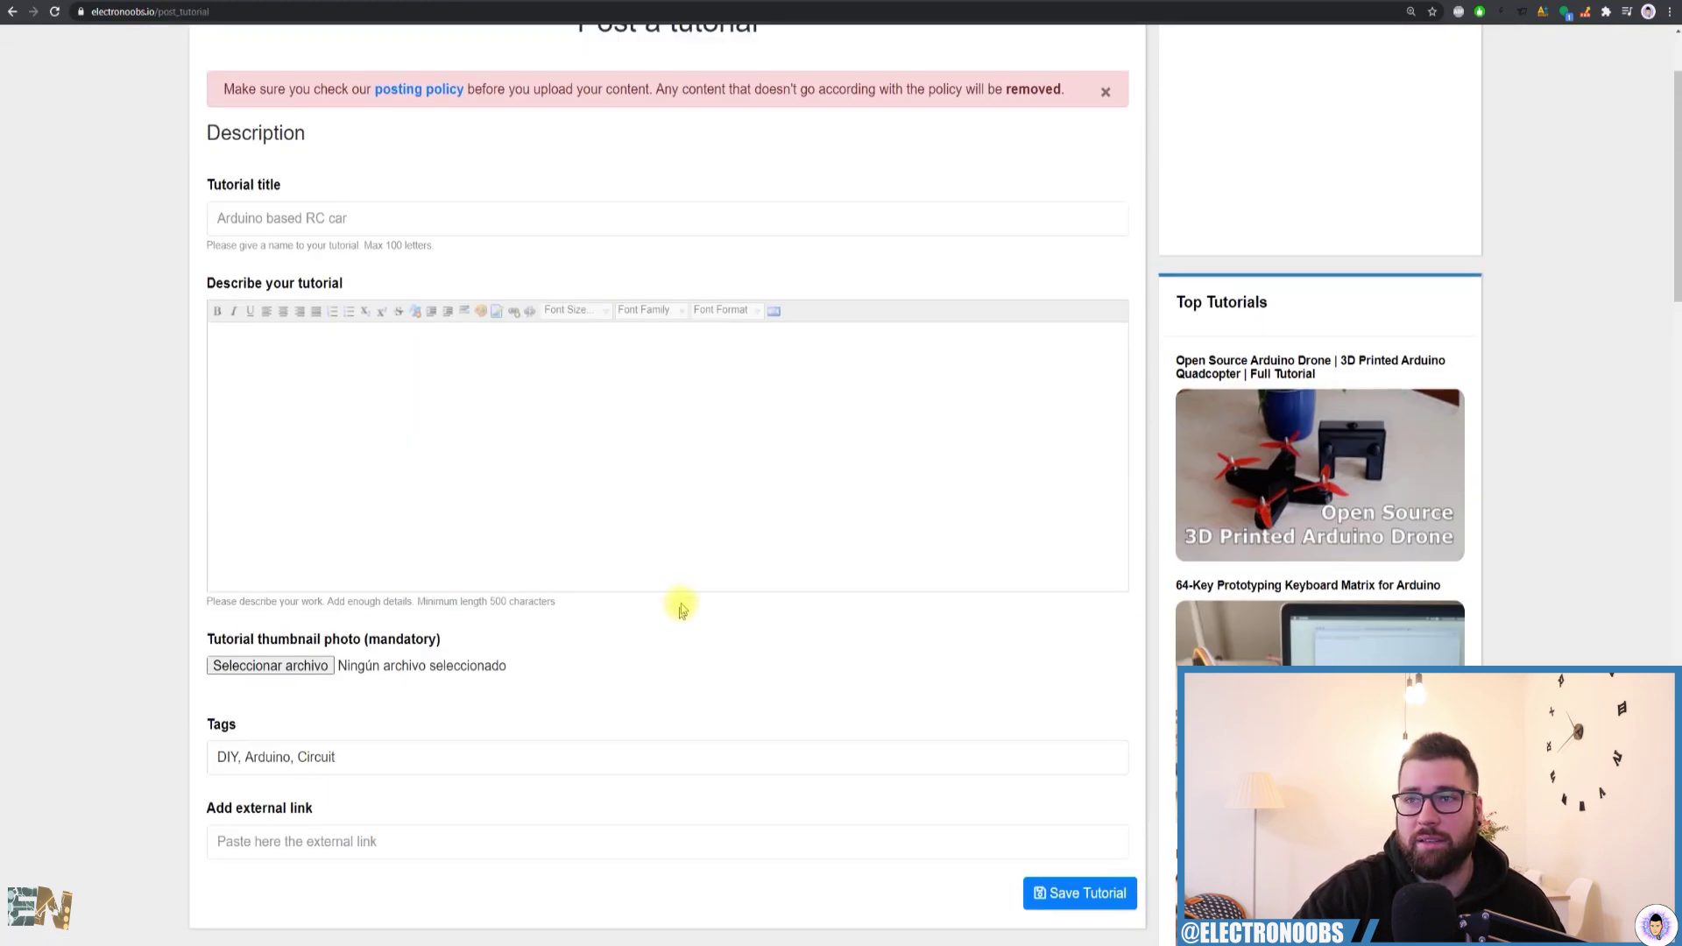
scroll(676, 596, up, 2)
scroll(676, 596, down, 3)
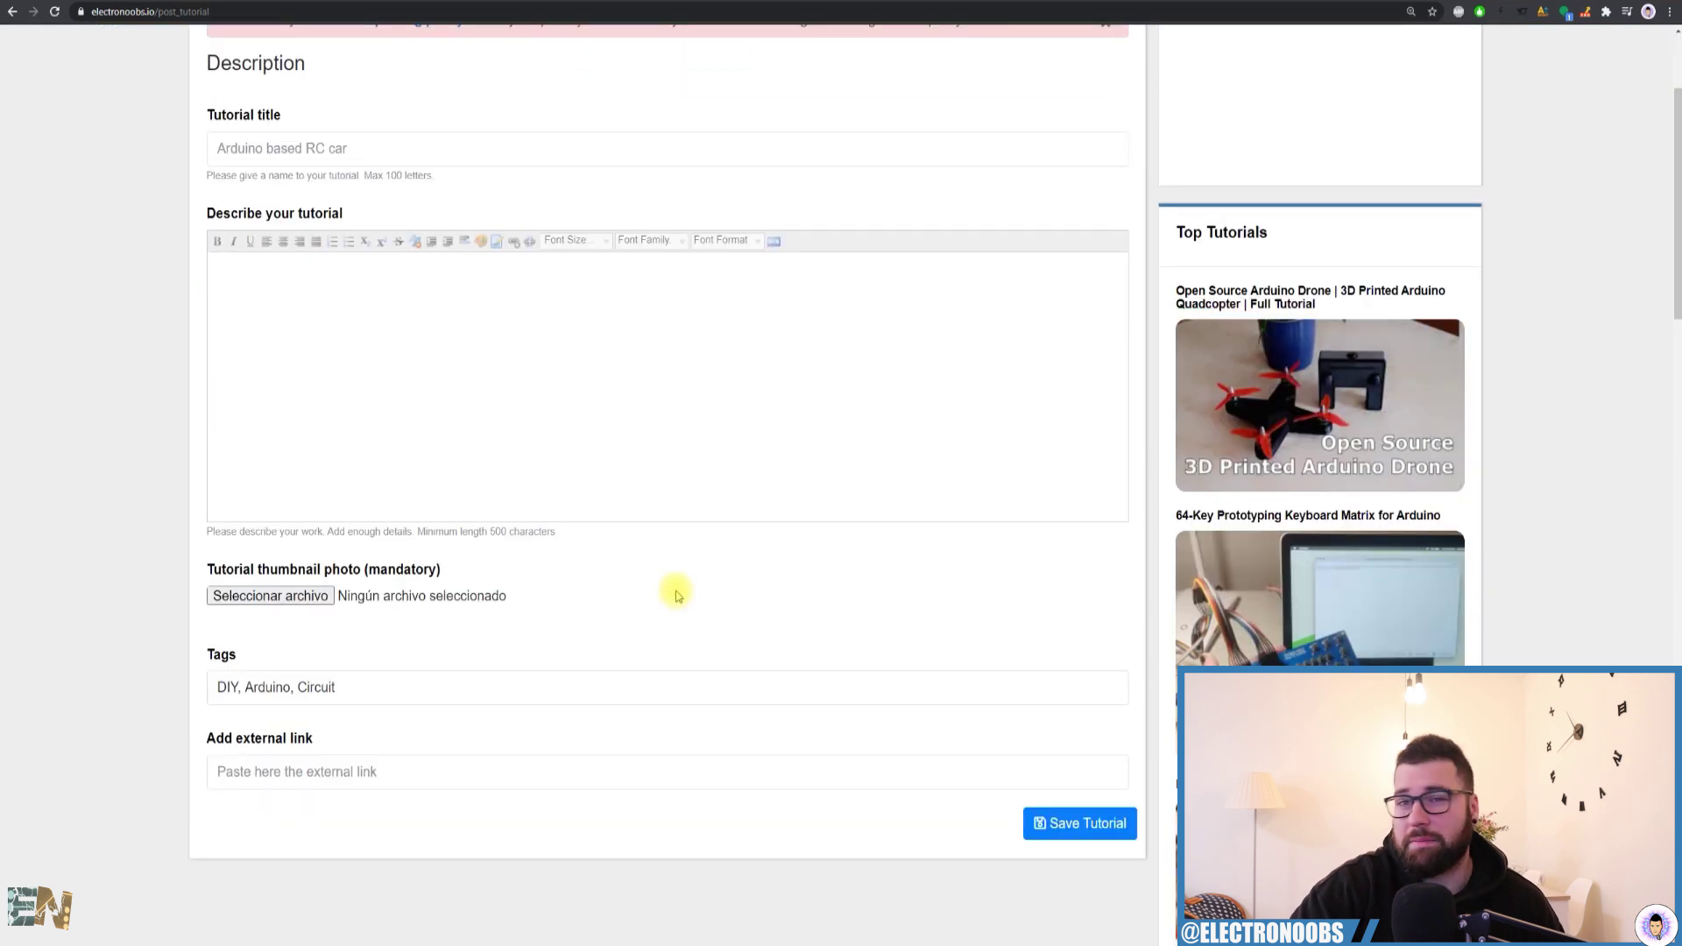
scroll(677, 596, up, 2)
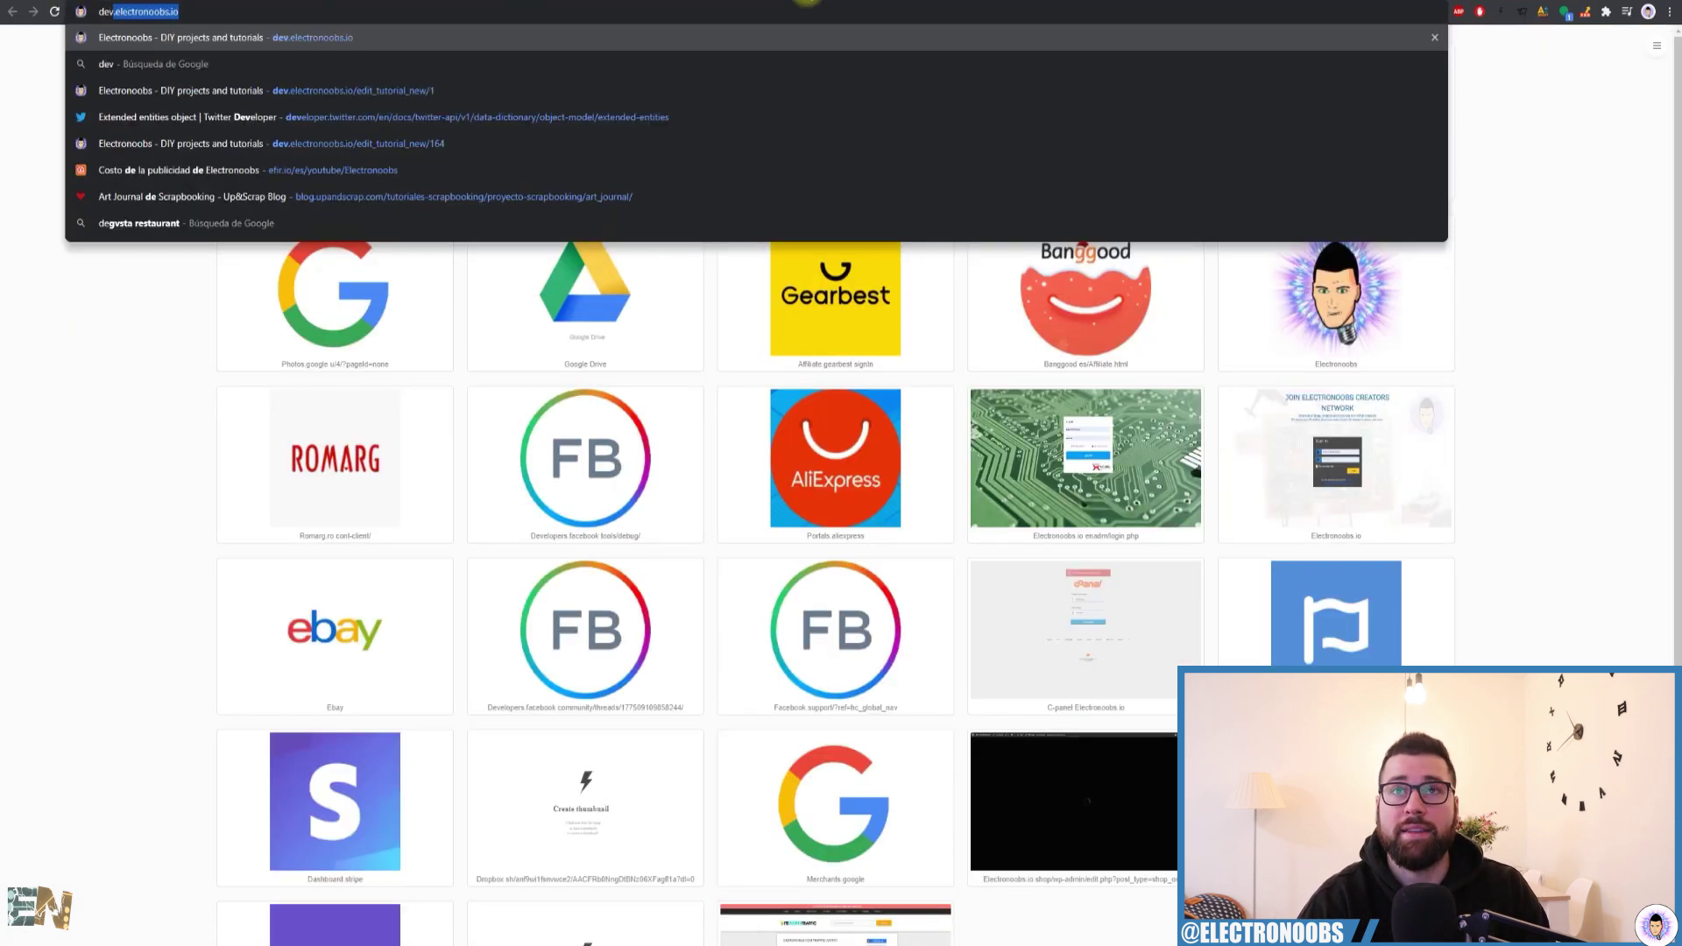
- Open dev.electronoobs.io, sign in with the saved account, and load the site's home page
key(Return)
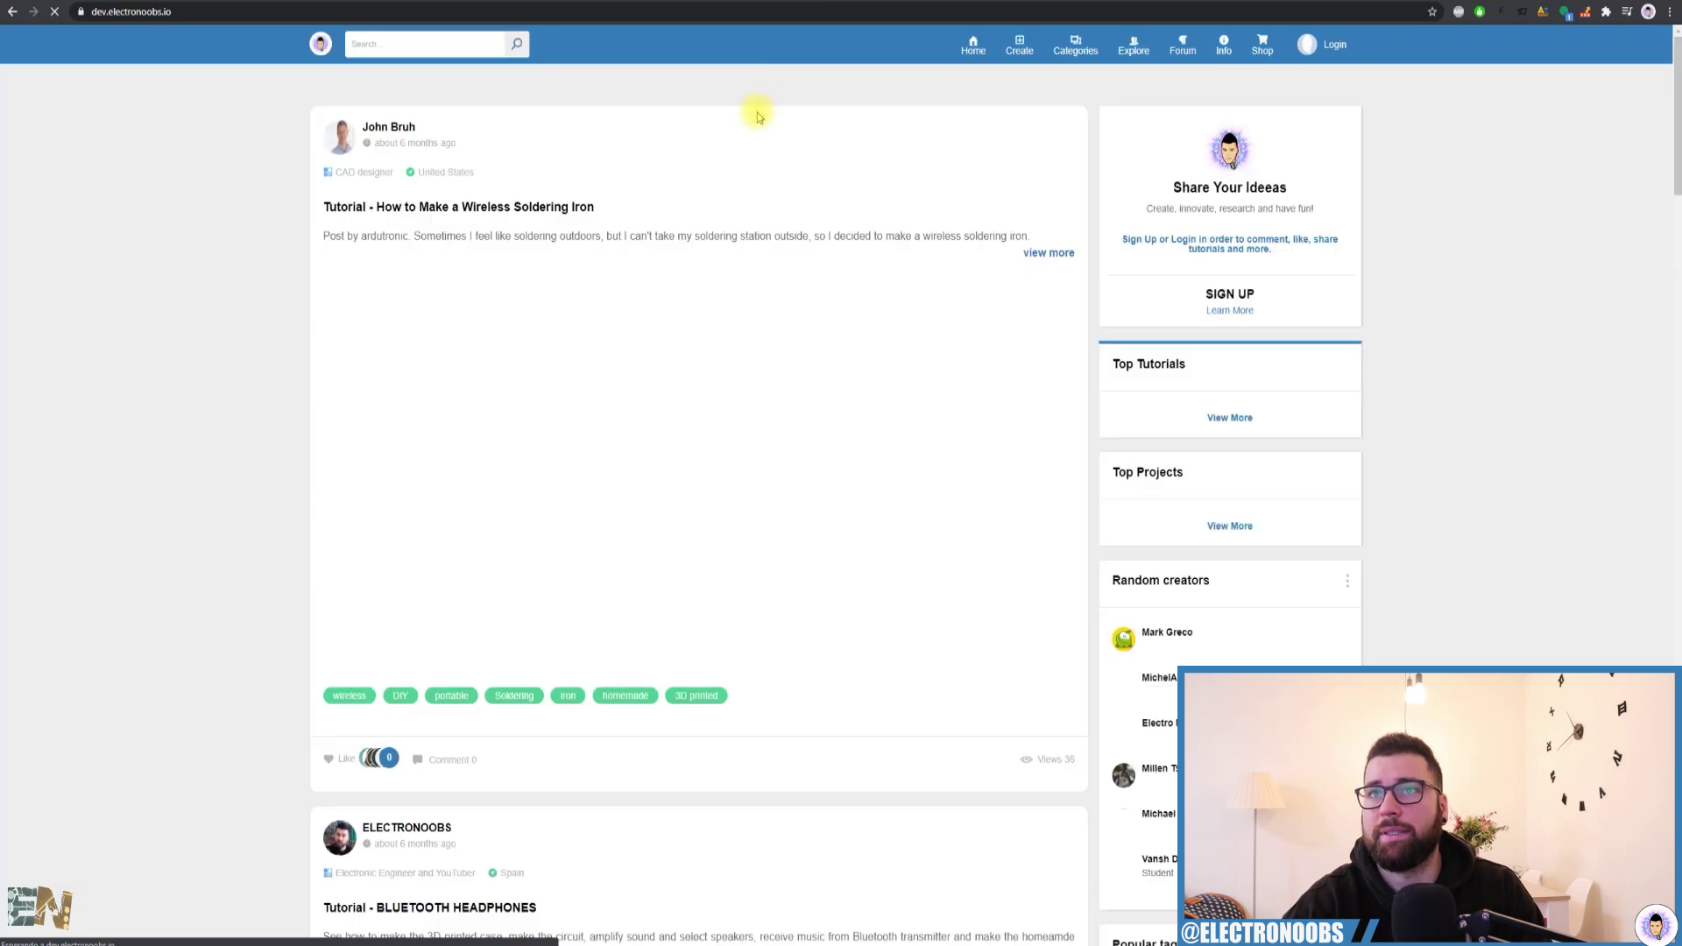
click(1328, 44)
click(171, 11)
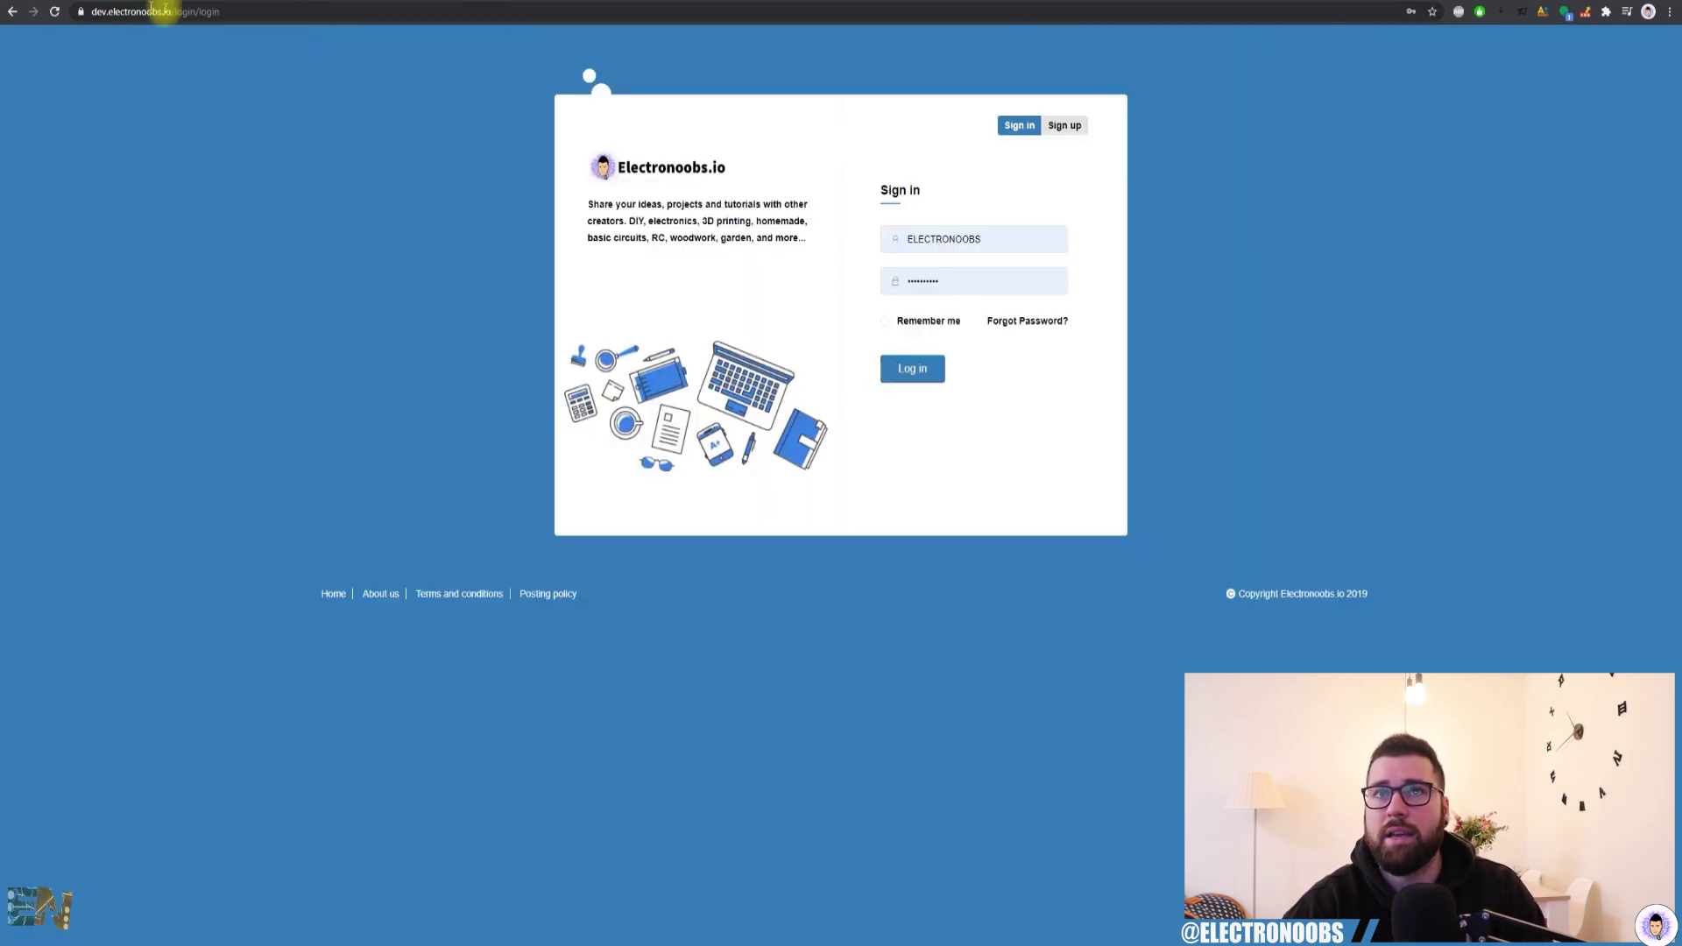
key(BackSpace)
key(BackSpace)
key(BackSpace)
key(BackSpace)
key(BackSpace)
key(BackSpace)
key(BackSpace)
key(BackSpace)
key(BackSpace)
key(BackSpace)
key(BackSpace)
key(BackSpace)
key(Return)
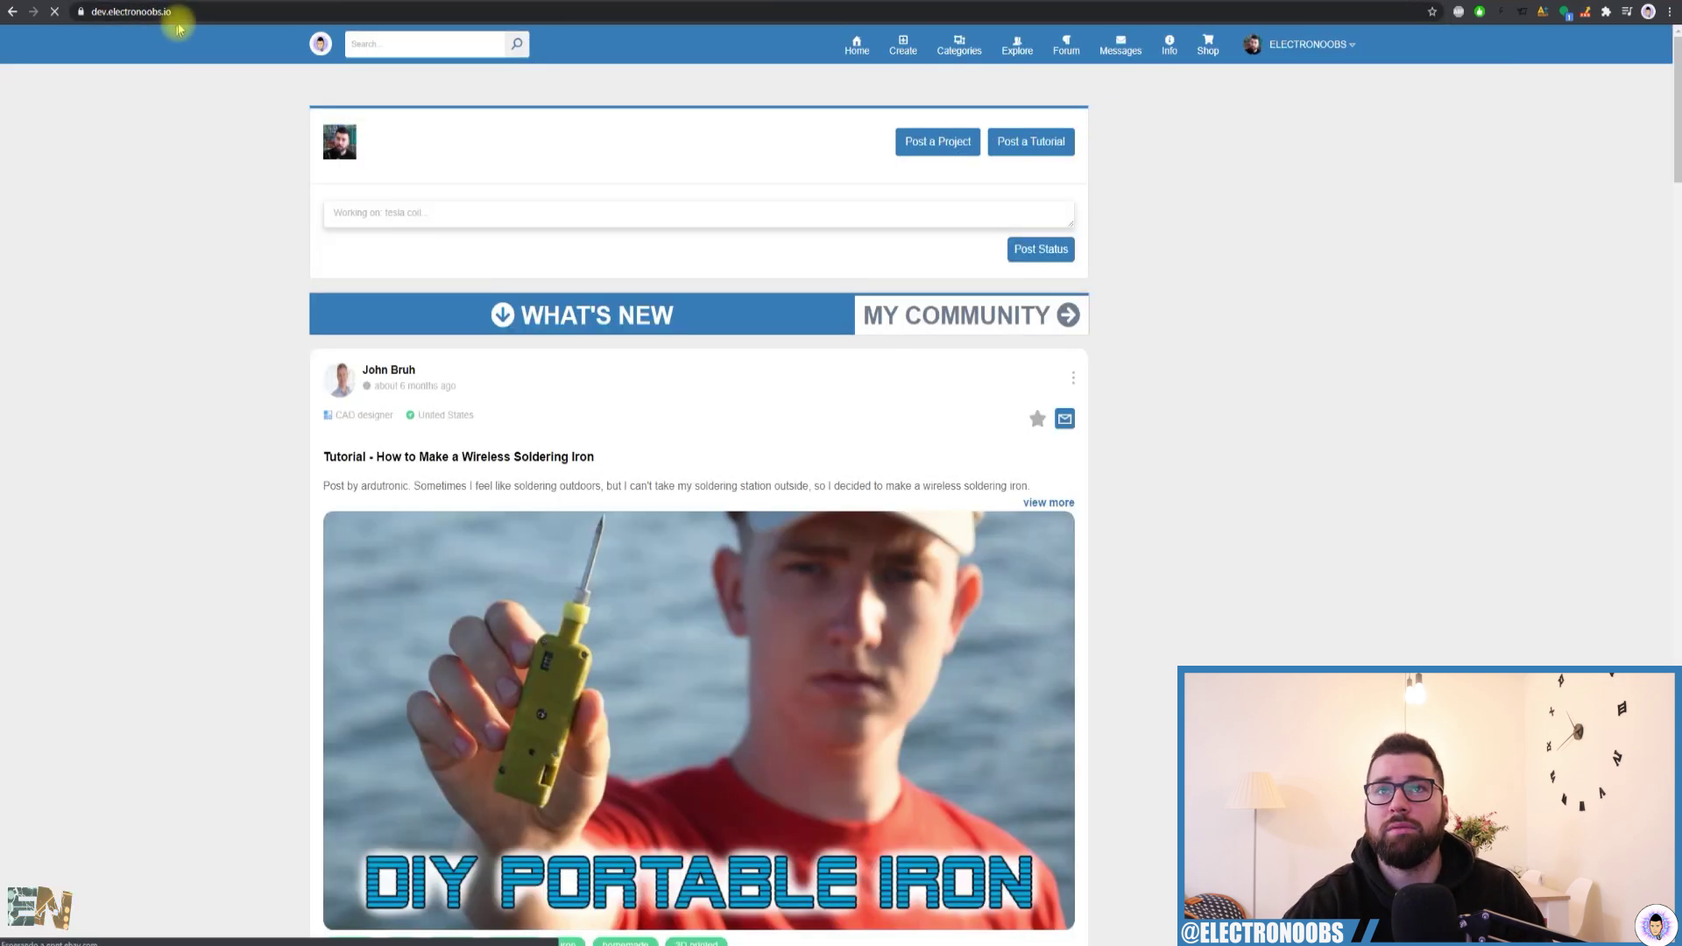
- Dismiss the update notice and open the new tutorial editor at dev.electronoobs.io/edit_tutorial_new/1
click(188, 11)
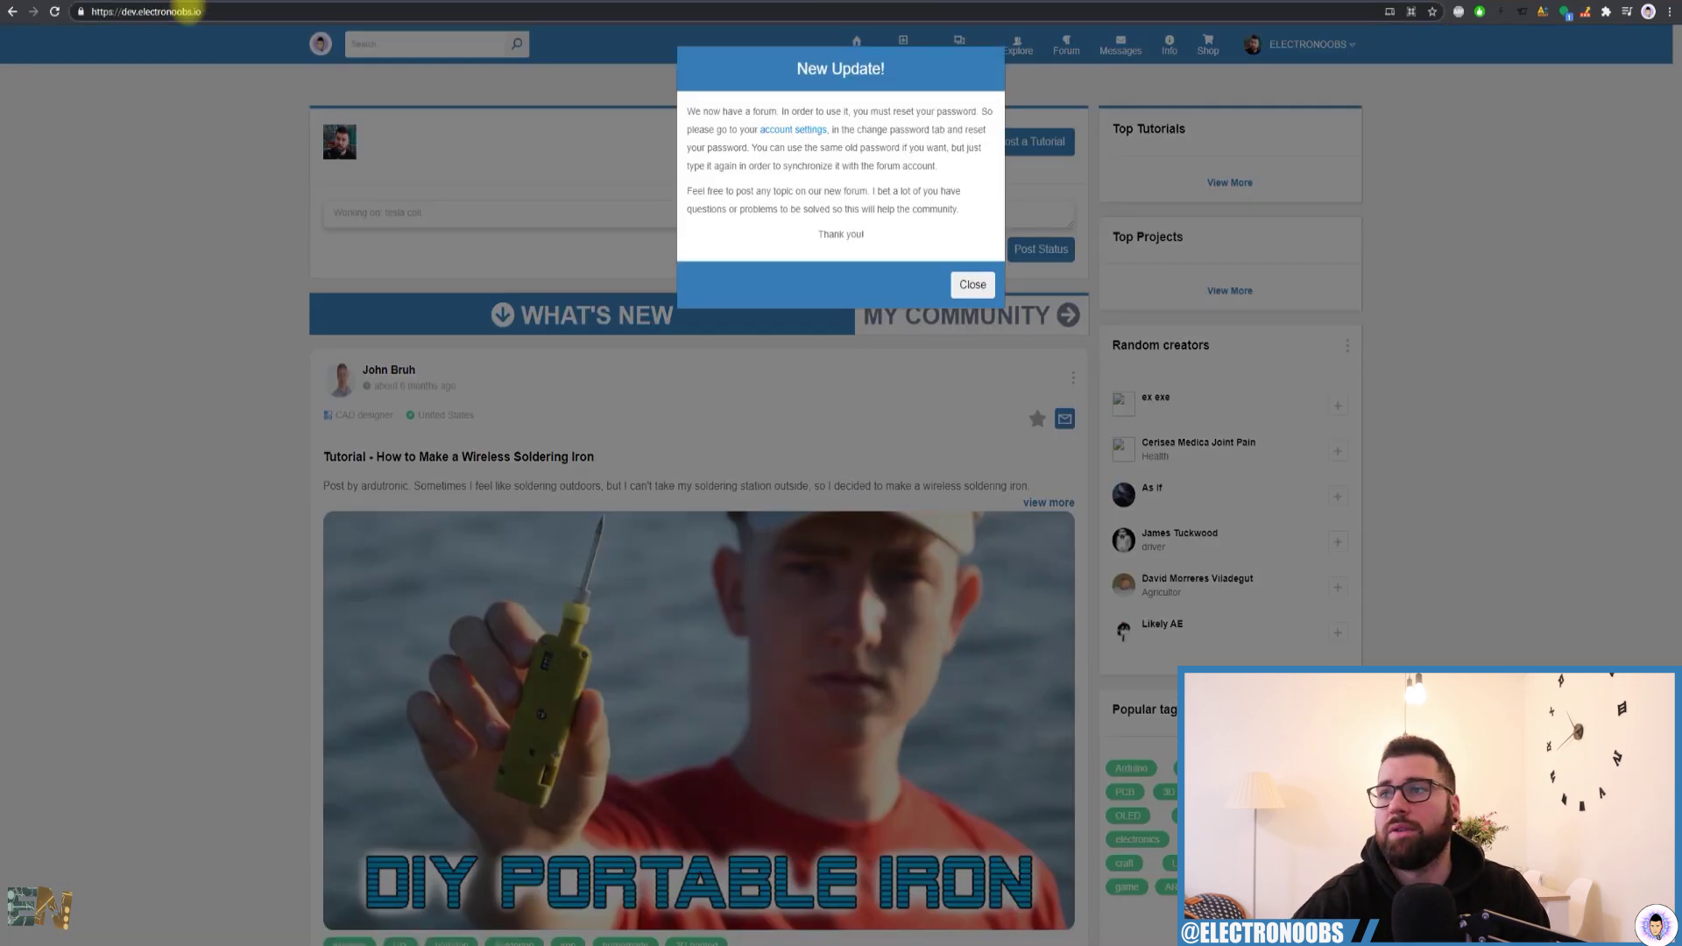
click(988, 291)
click(238, 12)
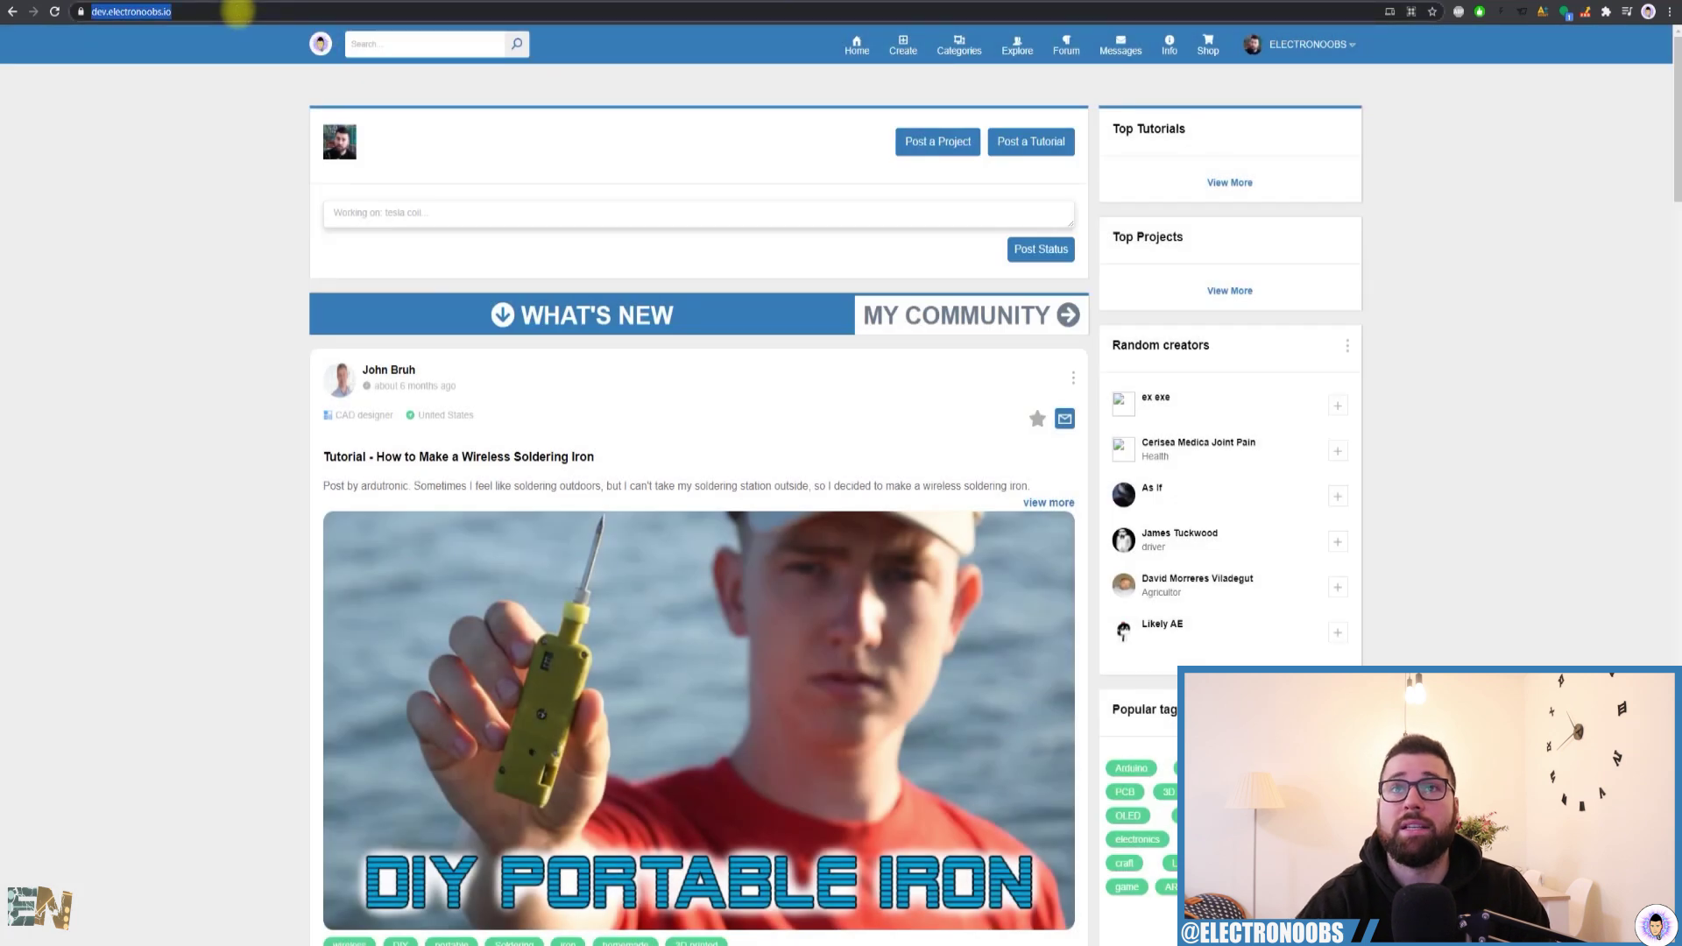
click(239, 13)
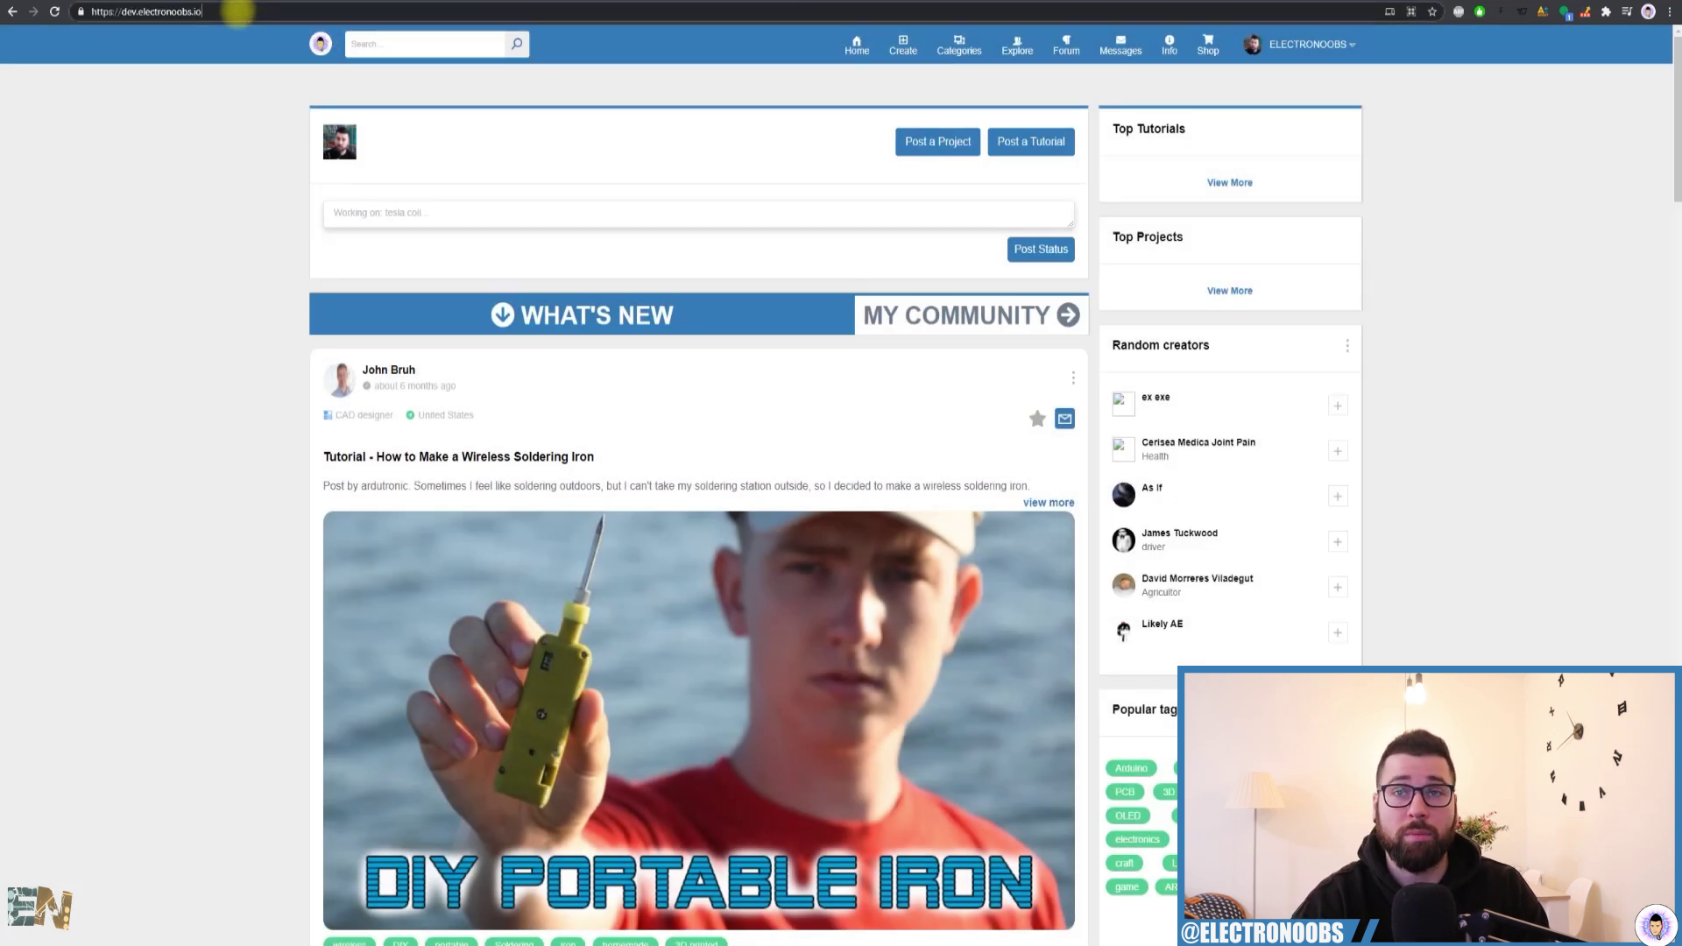
text(/new)
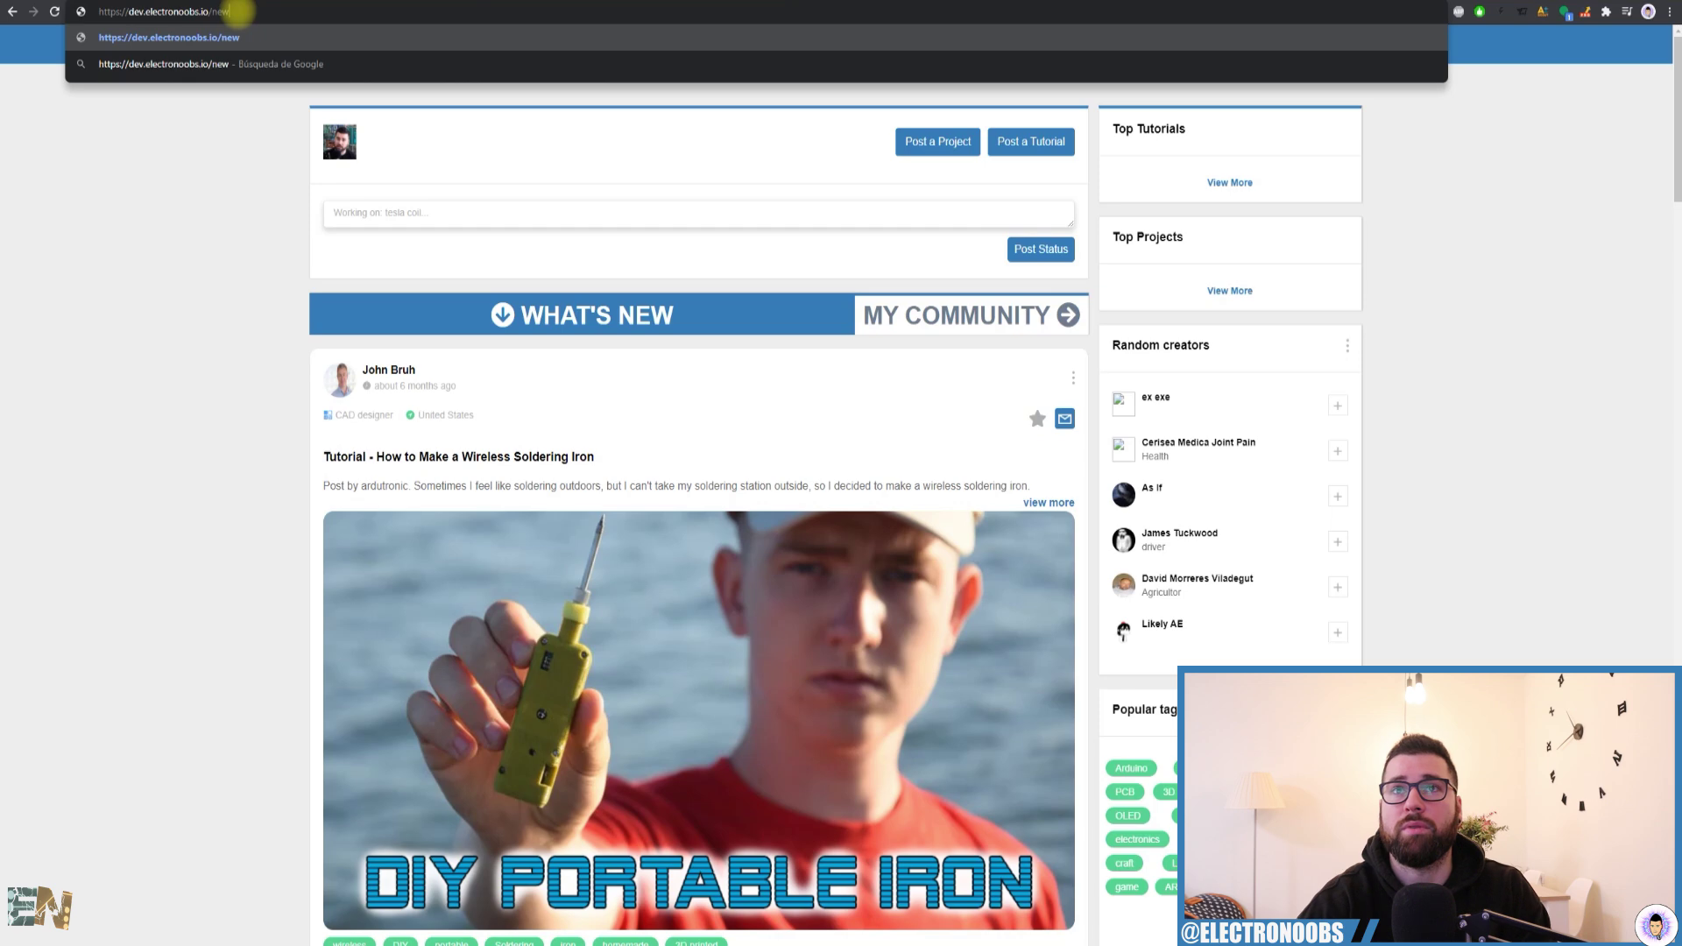
key(Return)
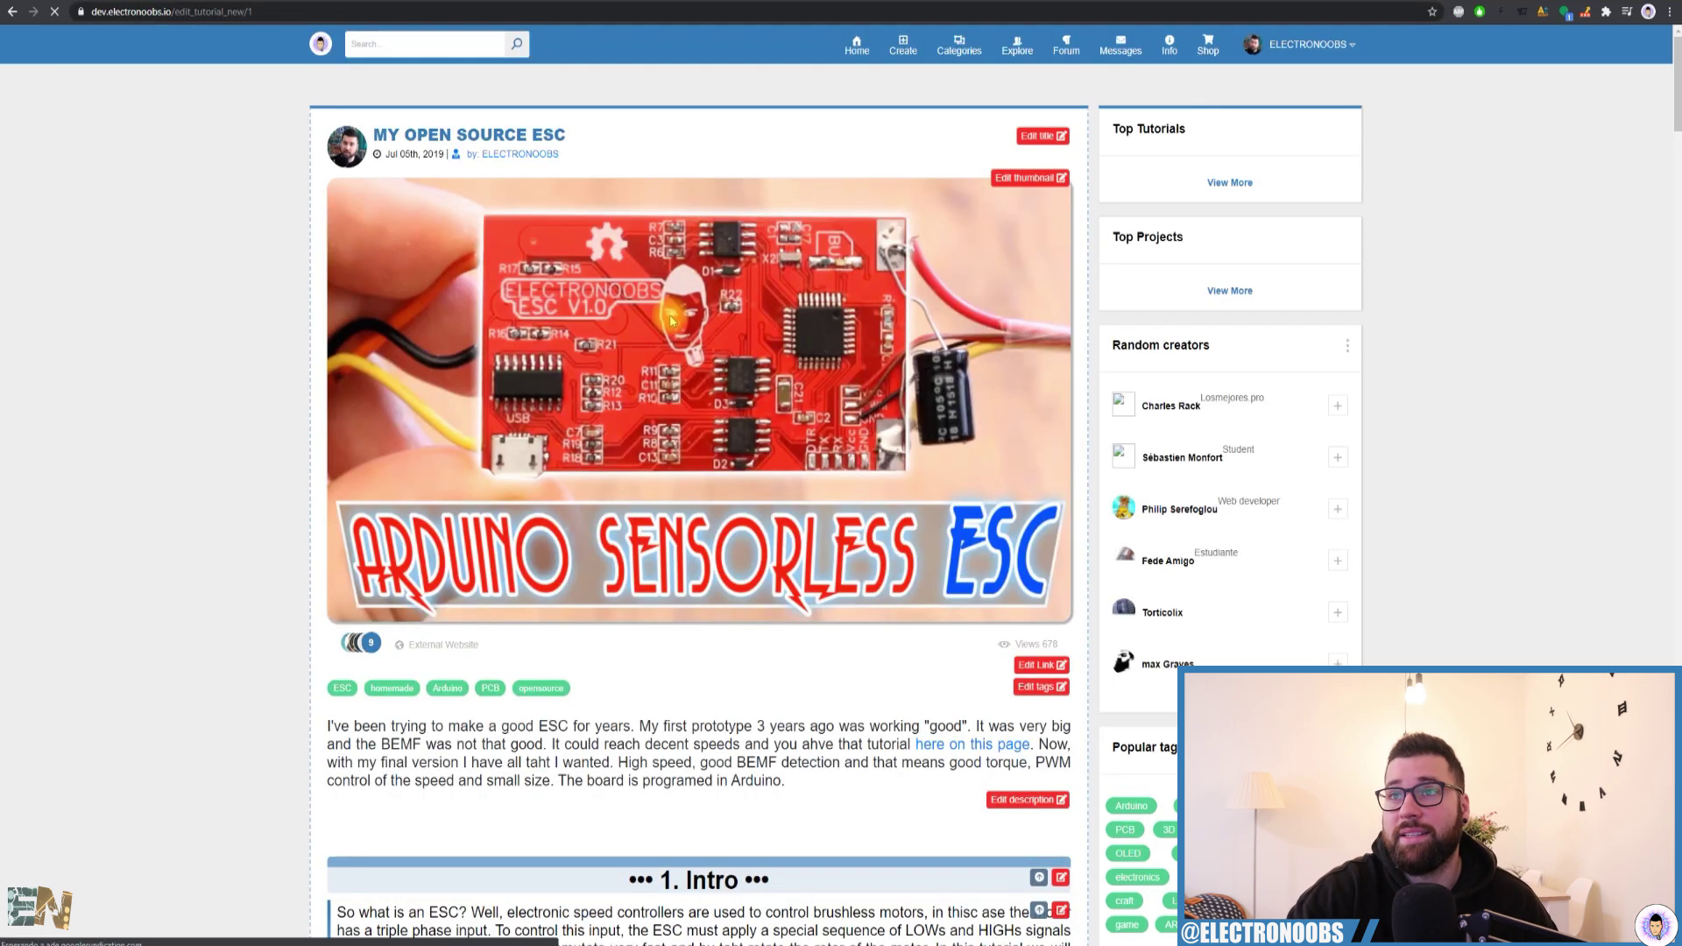
- Append "LOL" to the end of the MY OPEN SOURCE ESC tutorial's description and save it
scroll(908, 452, down, 3)
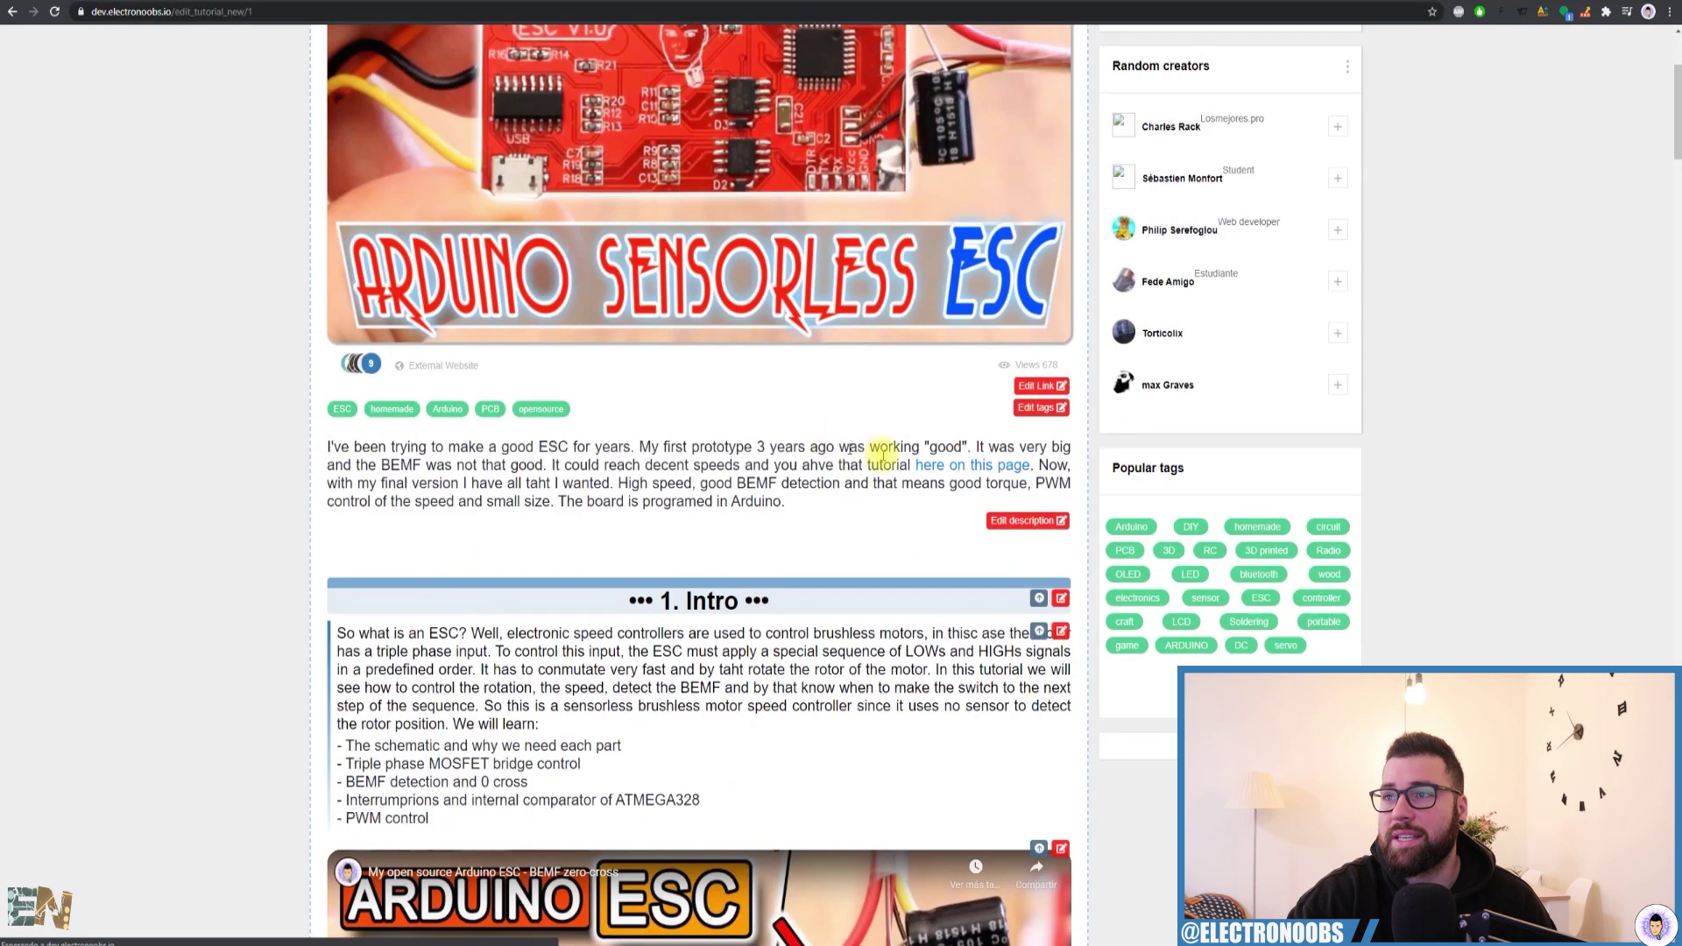
scroll(1014, 249, up, 3)
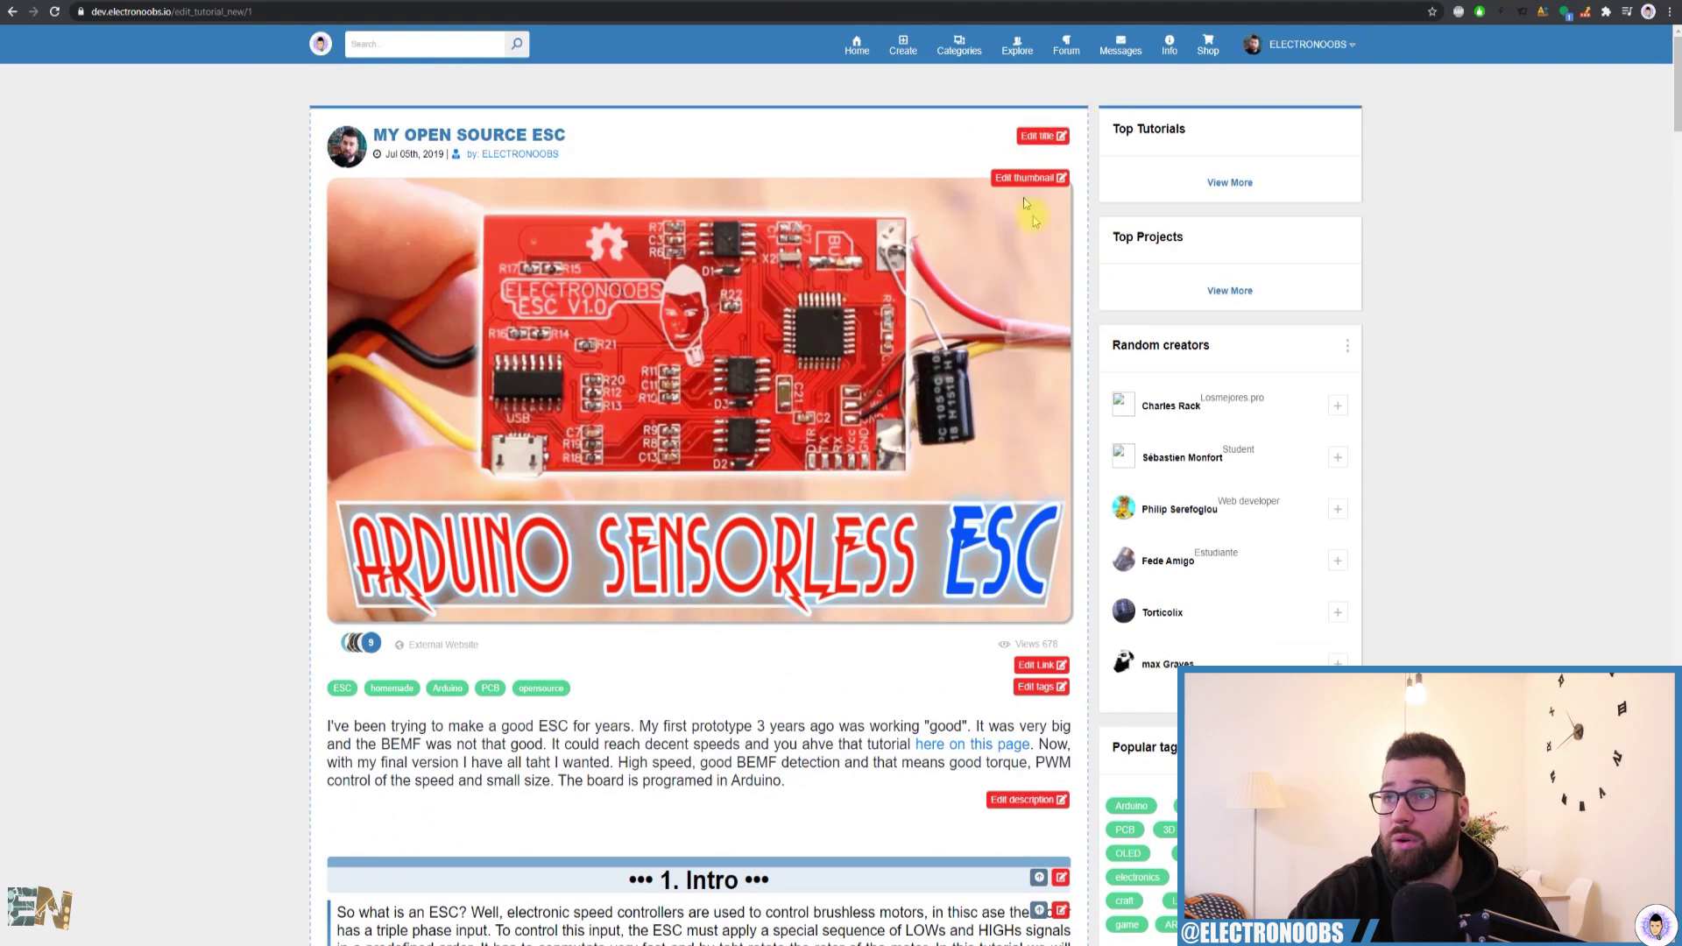
scroll(980, 266, down, 2)
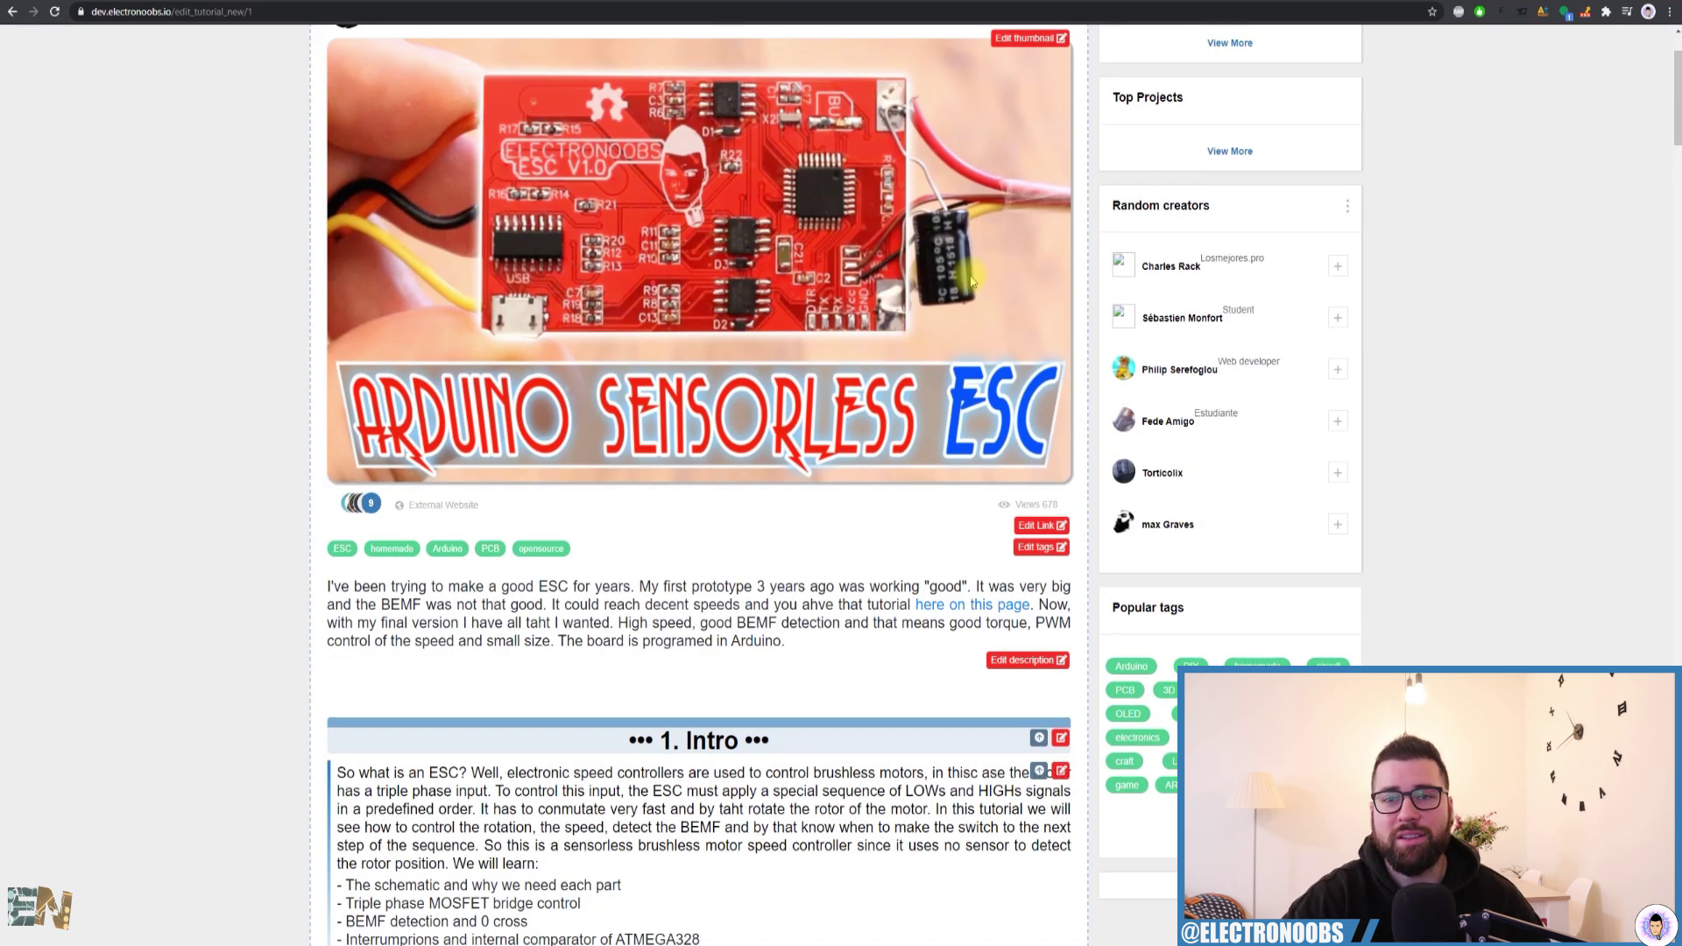
scroll(971, 280, down, 3)
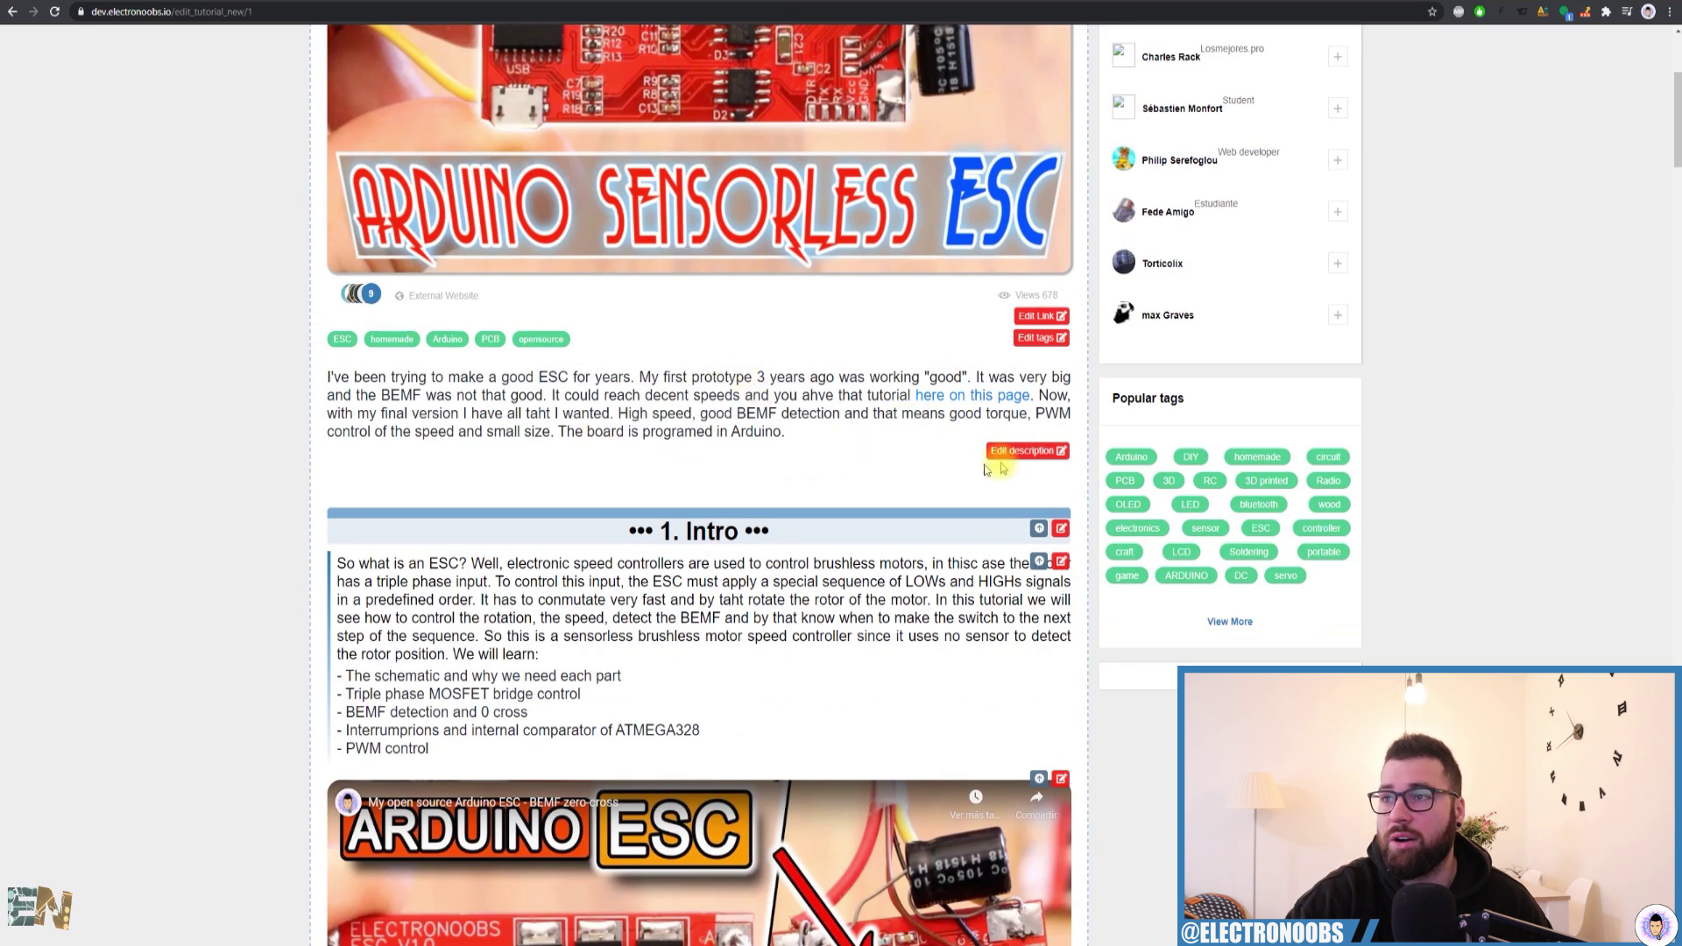
click(1027, 451)
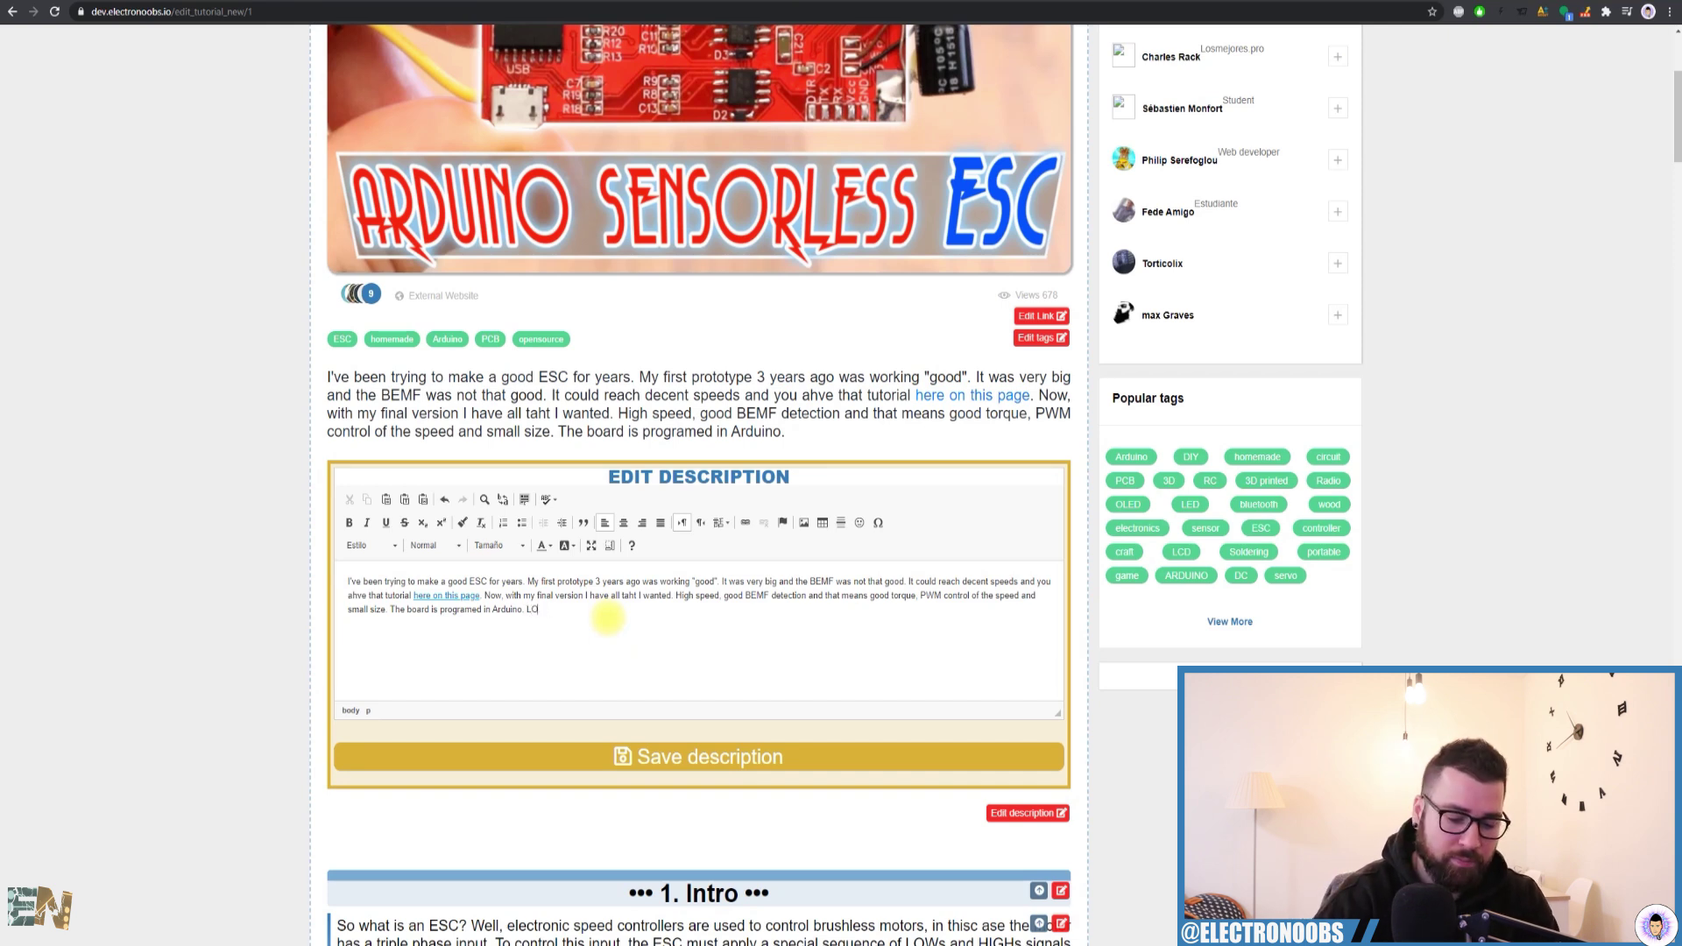
click(723, 759)
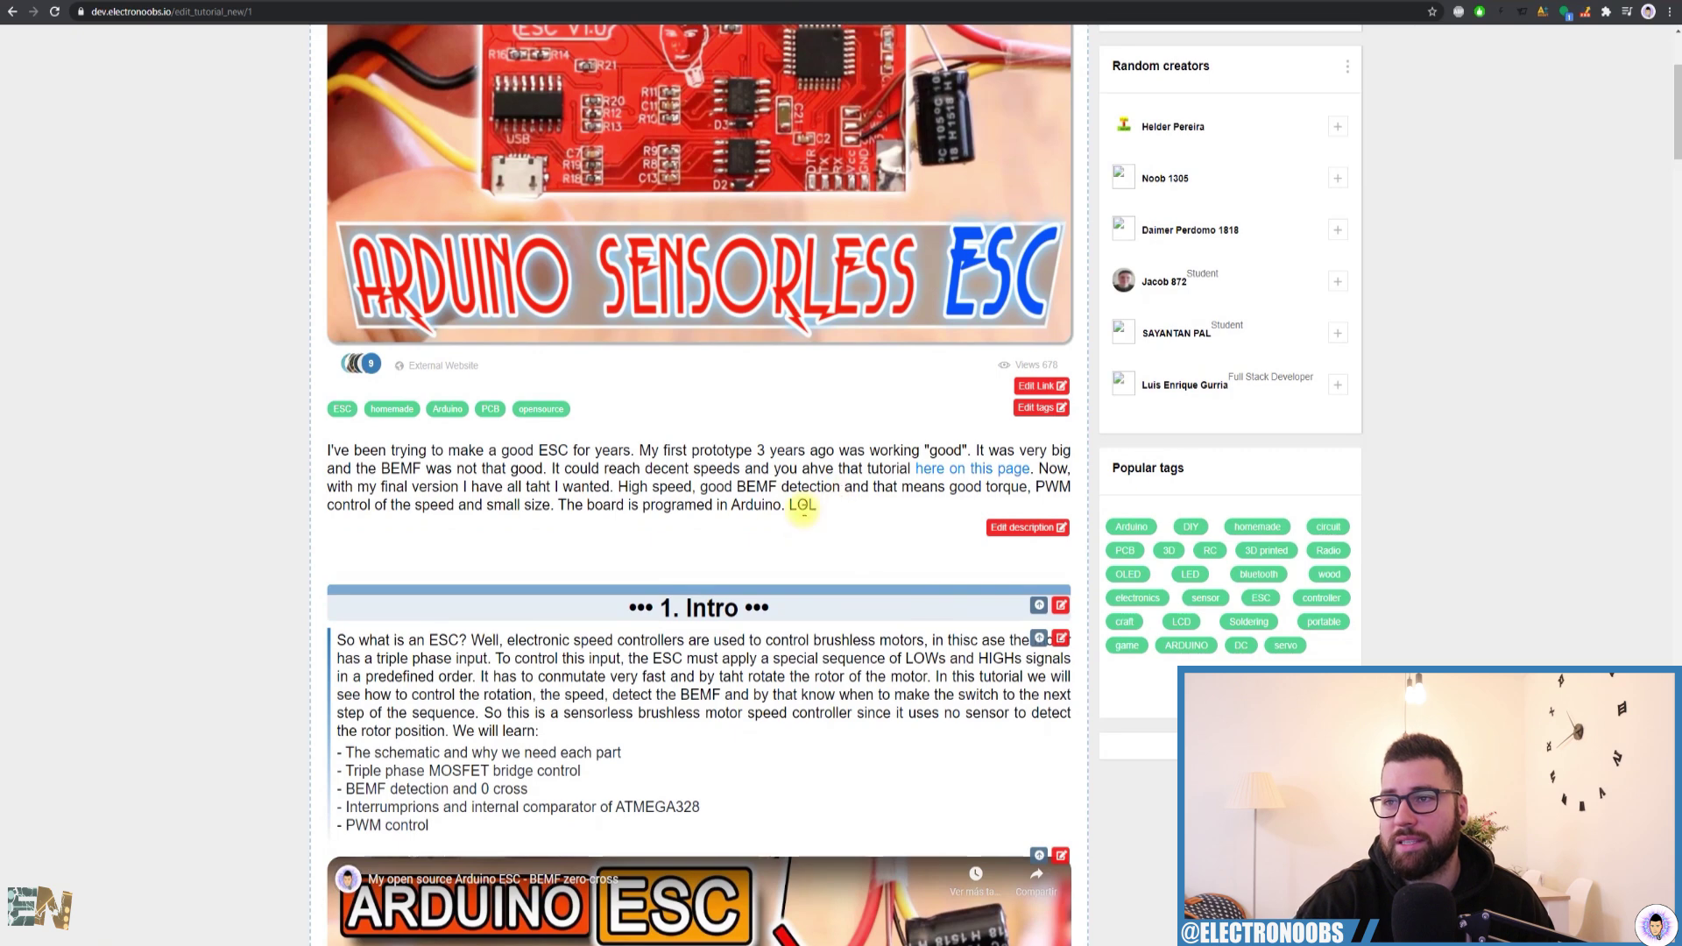
- Remove "LOL" from the end of the tutorial's description and save it
click(1020, 527)
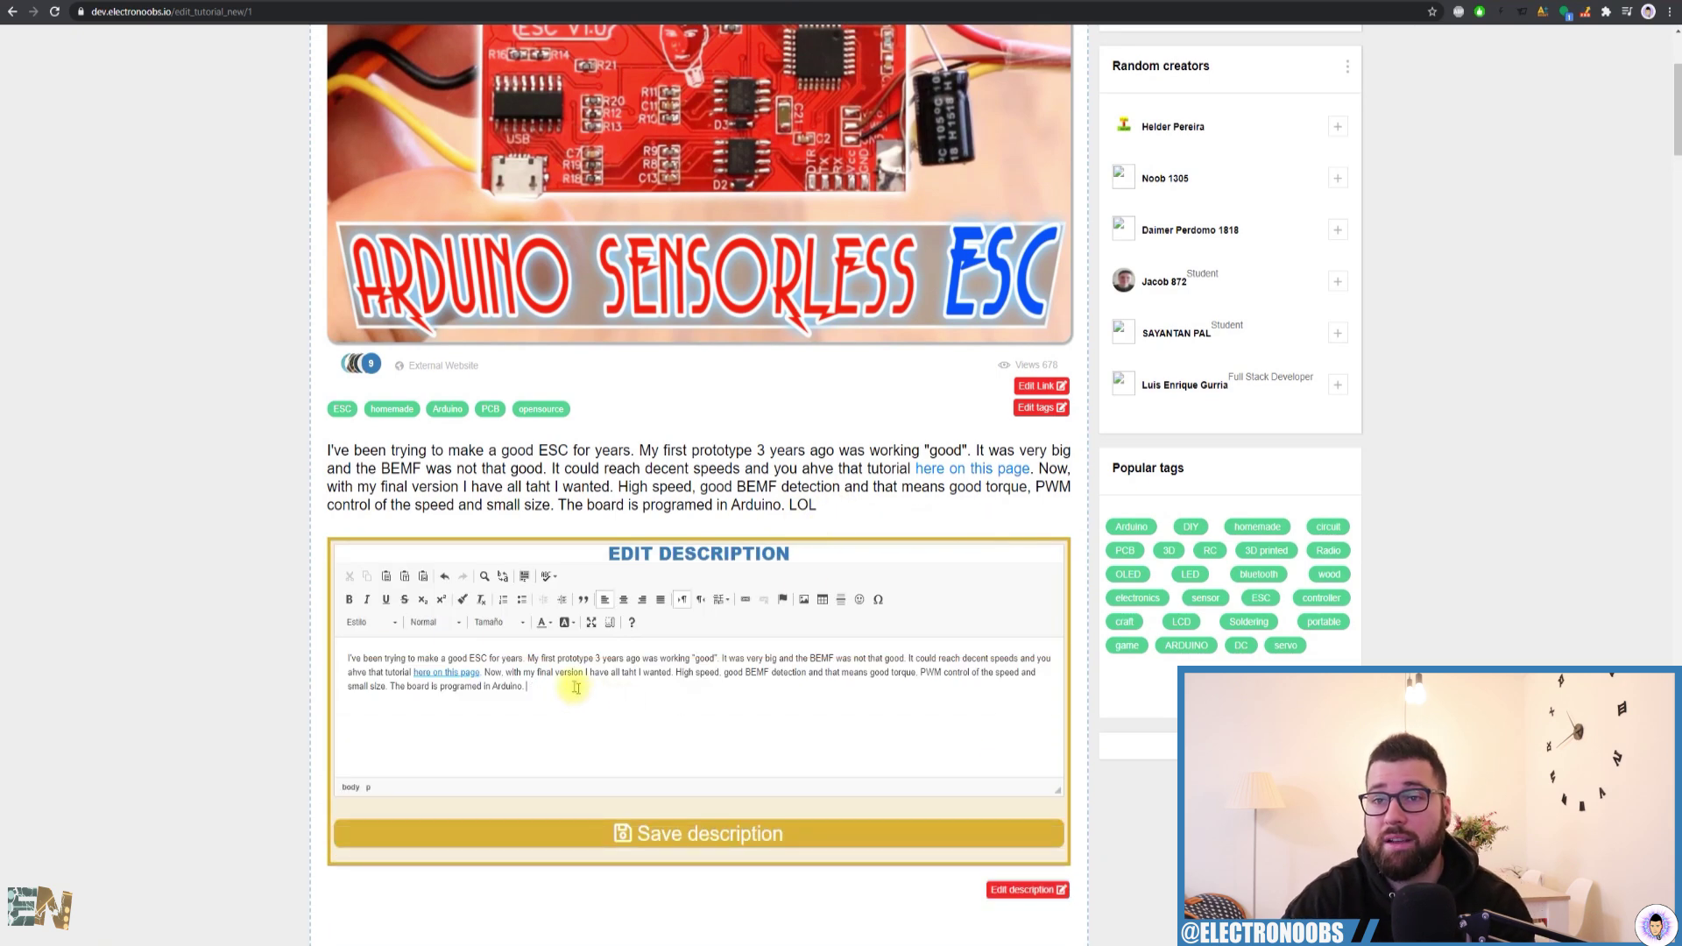
click(882, 830)
- Open the form for adding a part title at the tutorial's end and compare it with the Test section's heading
scroll(761, 650, down, 20)
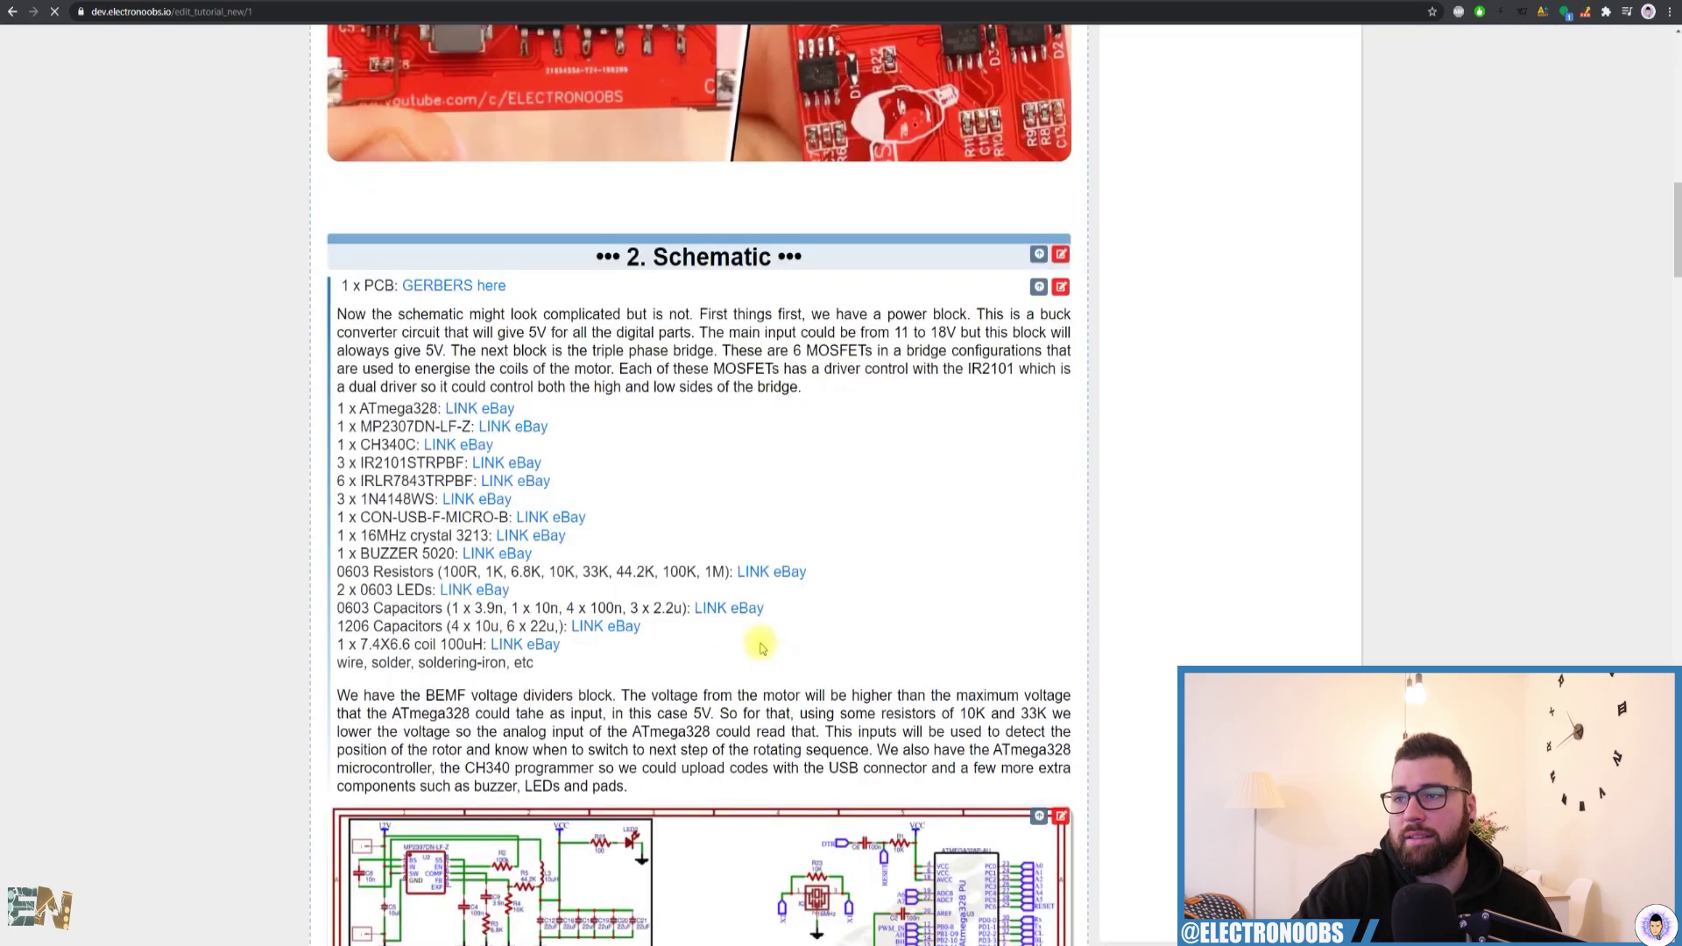
scroll(762, 650, down, 20)
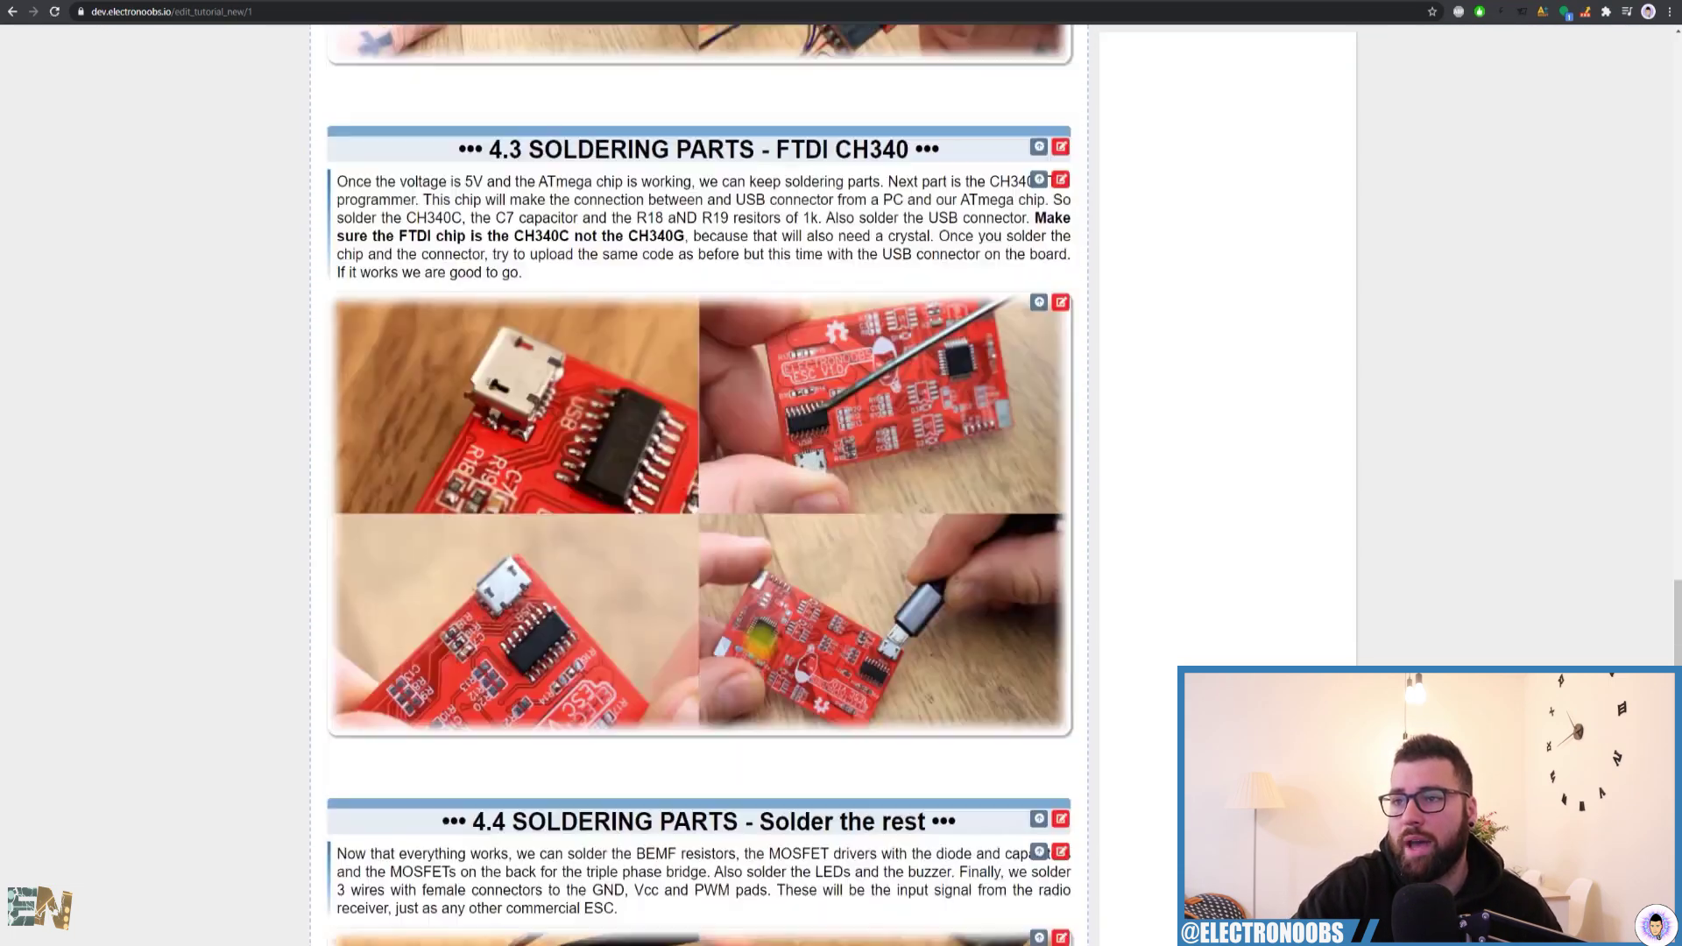
scroll(760, 644, down, 8)
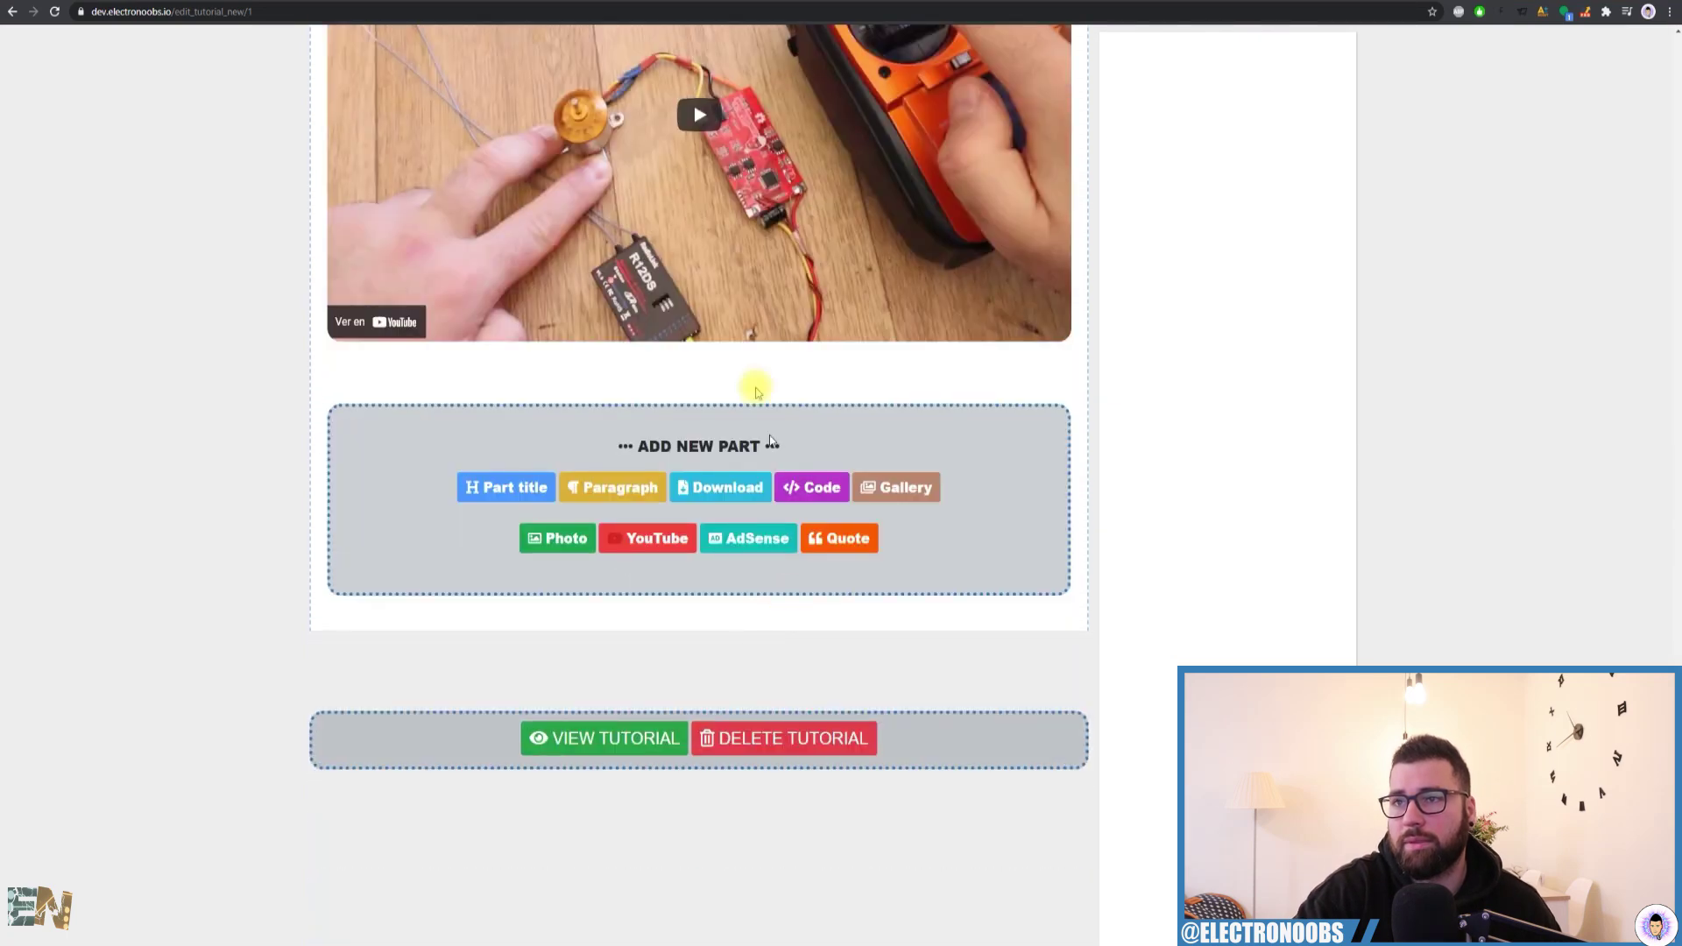
scroll(768, 430, up, 5)
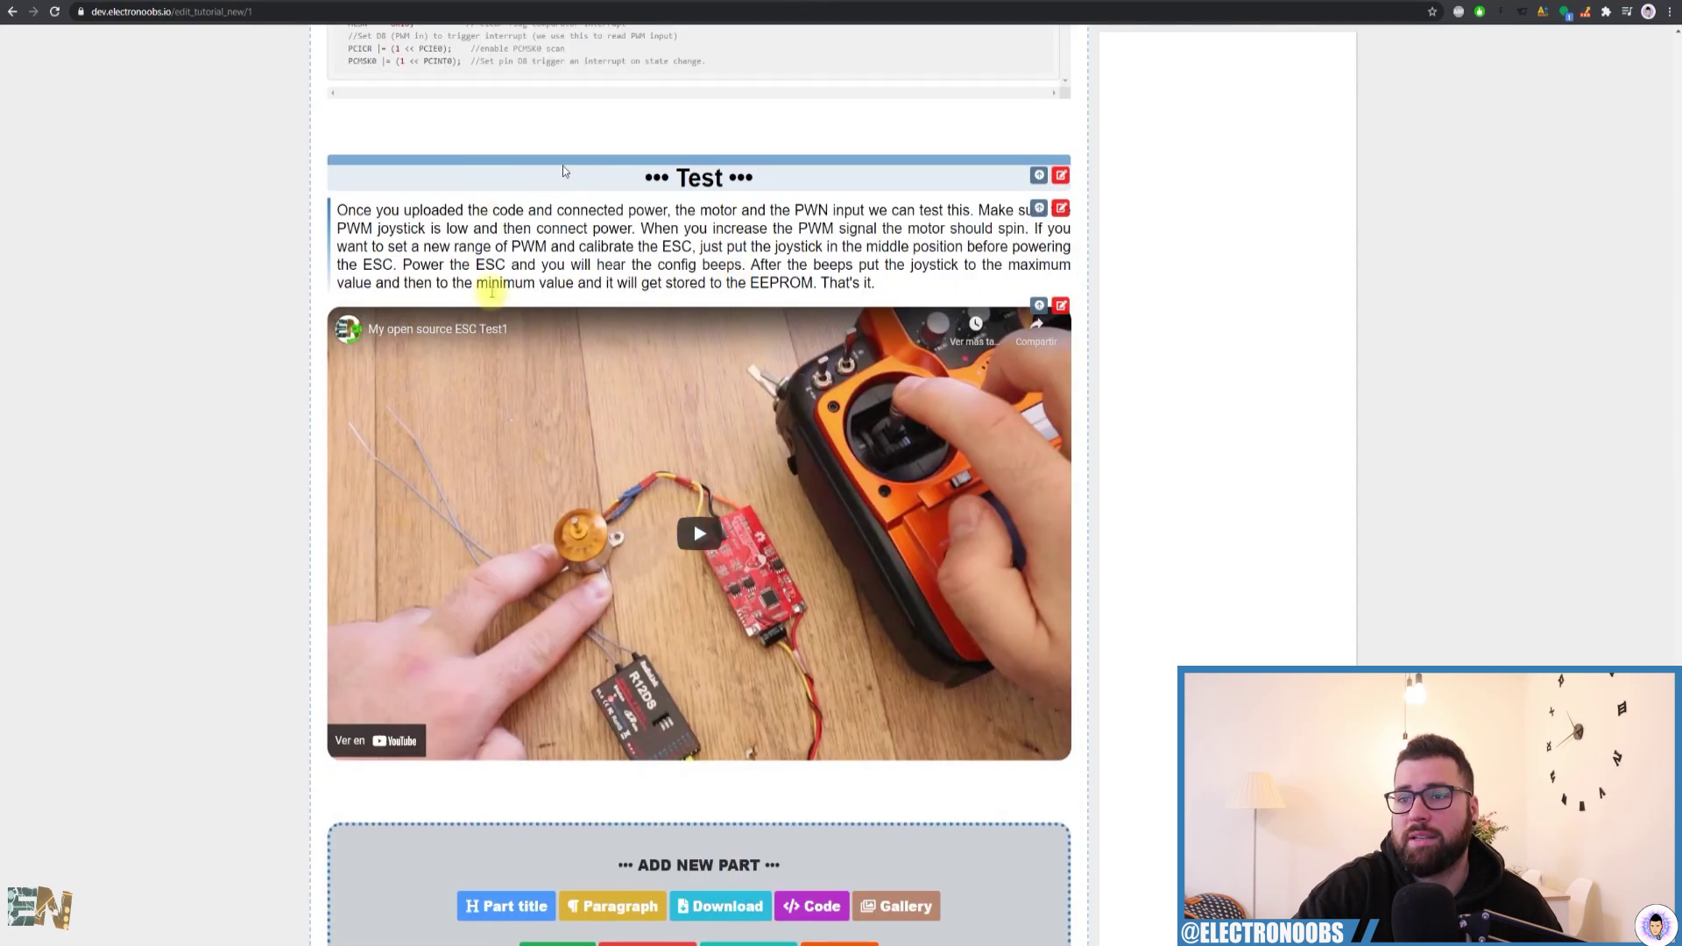
scroll(543, 605, down, 4)
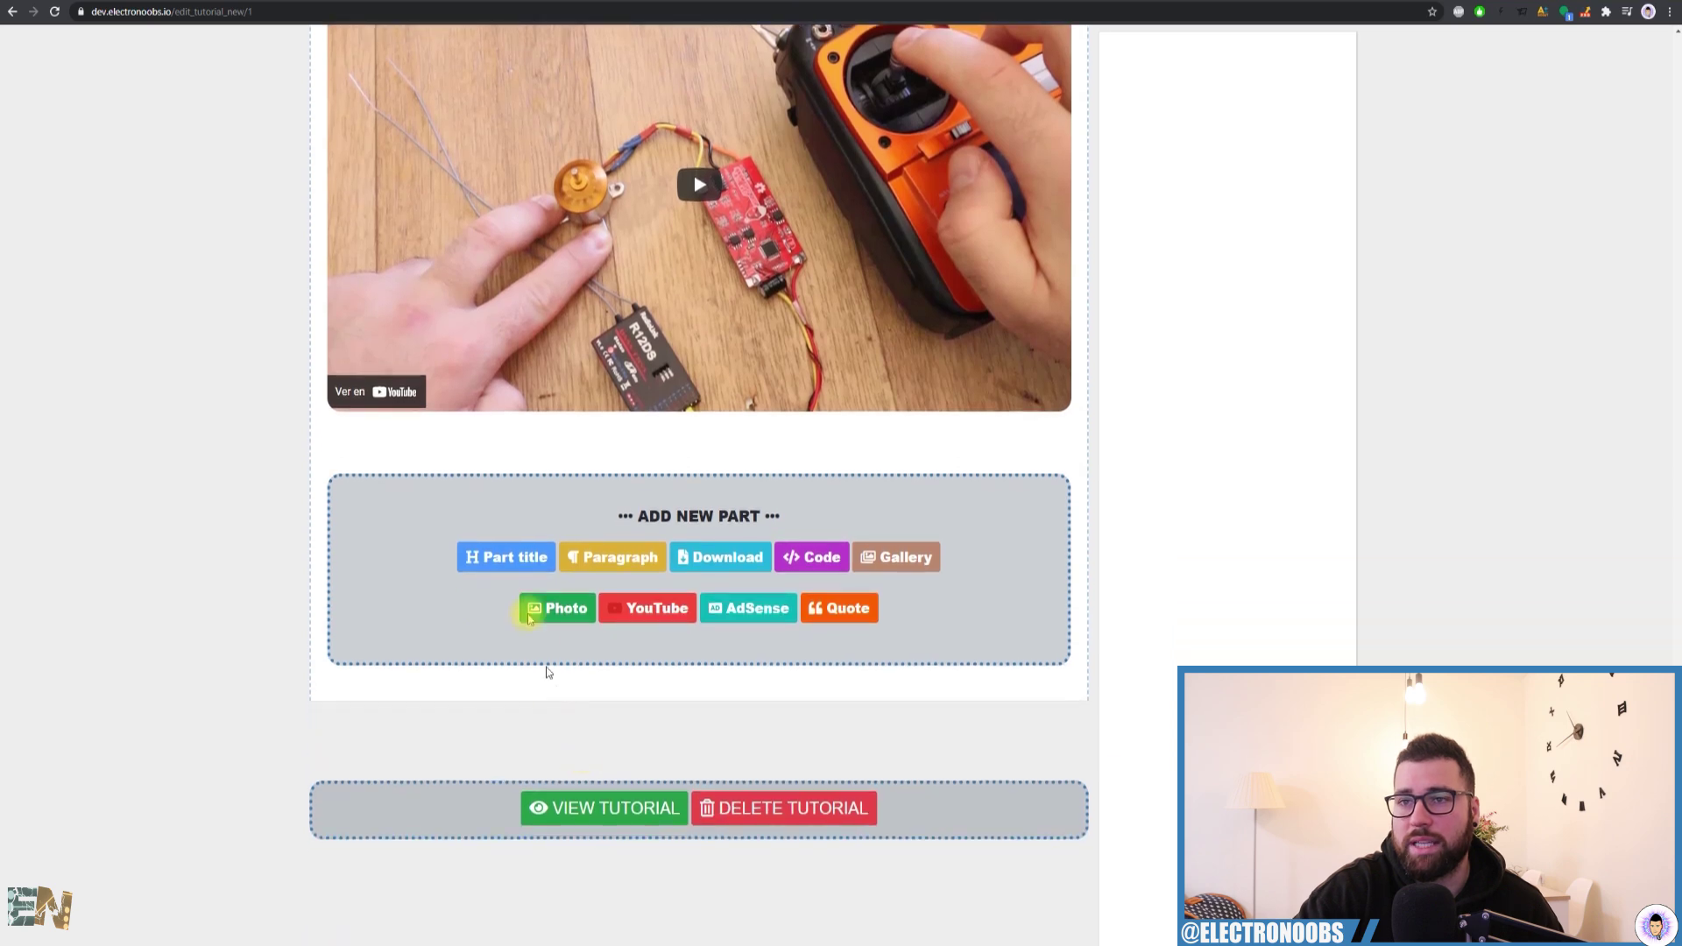
click(513, 558)
scroll(706, 531, up, 6)
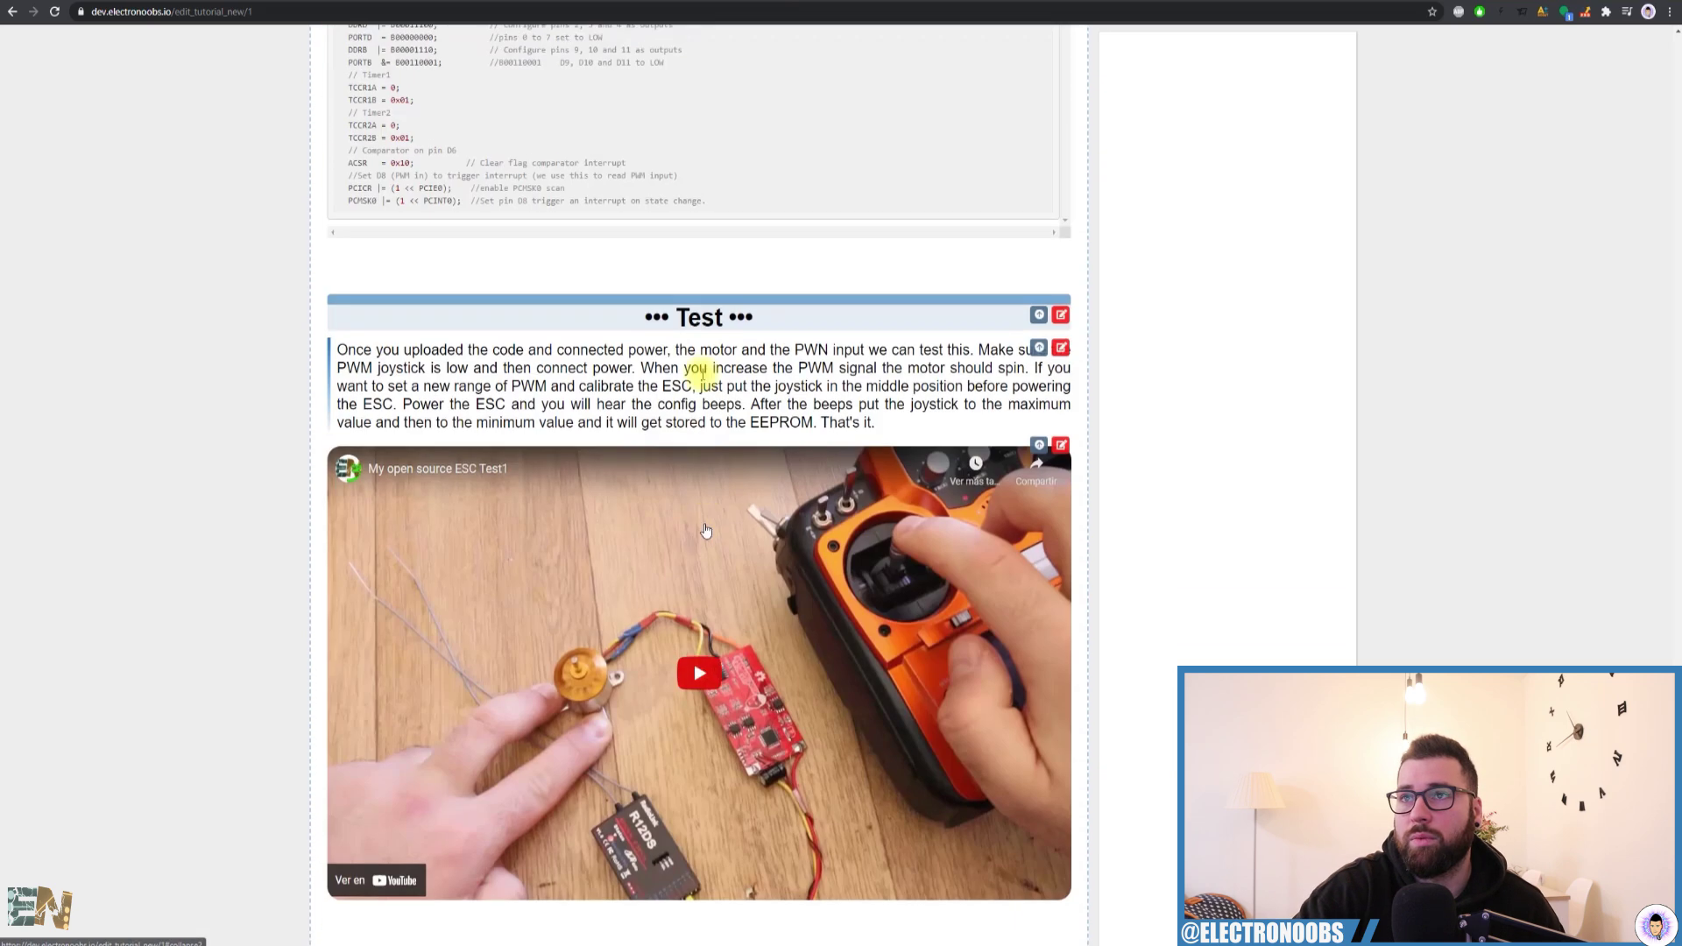
drag(675, 317, 742, 318)
scroll(666, 569, down, 5)
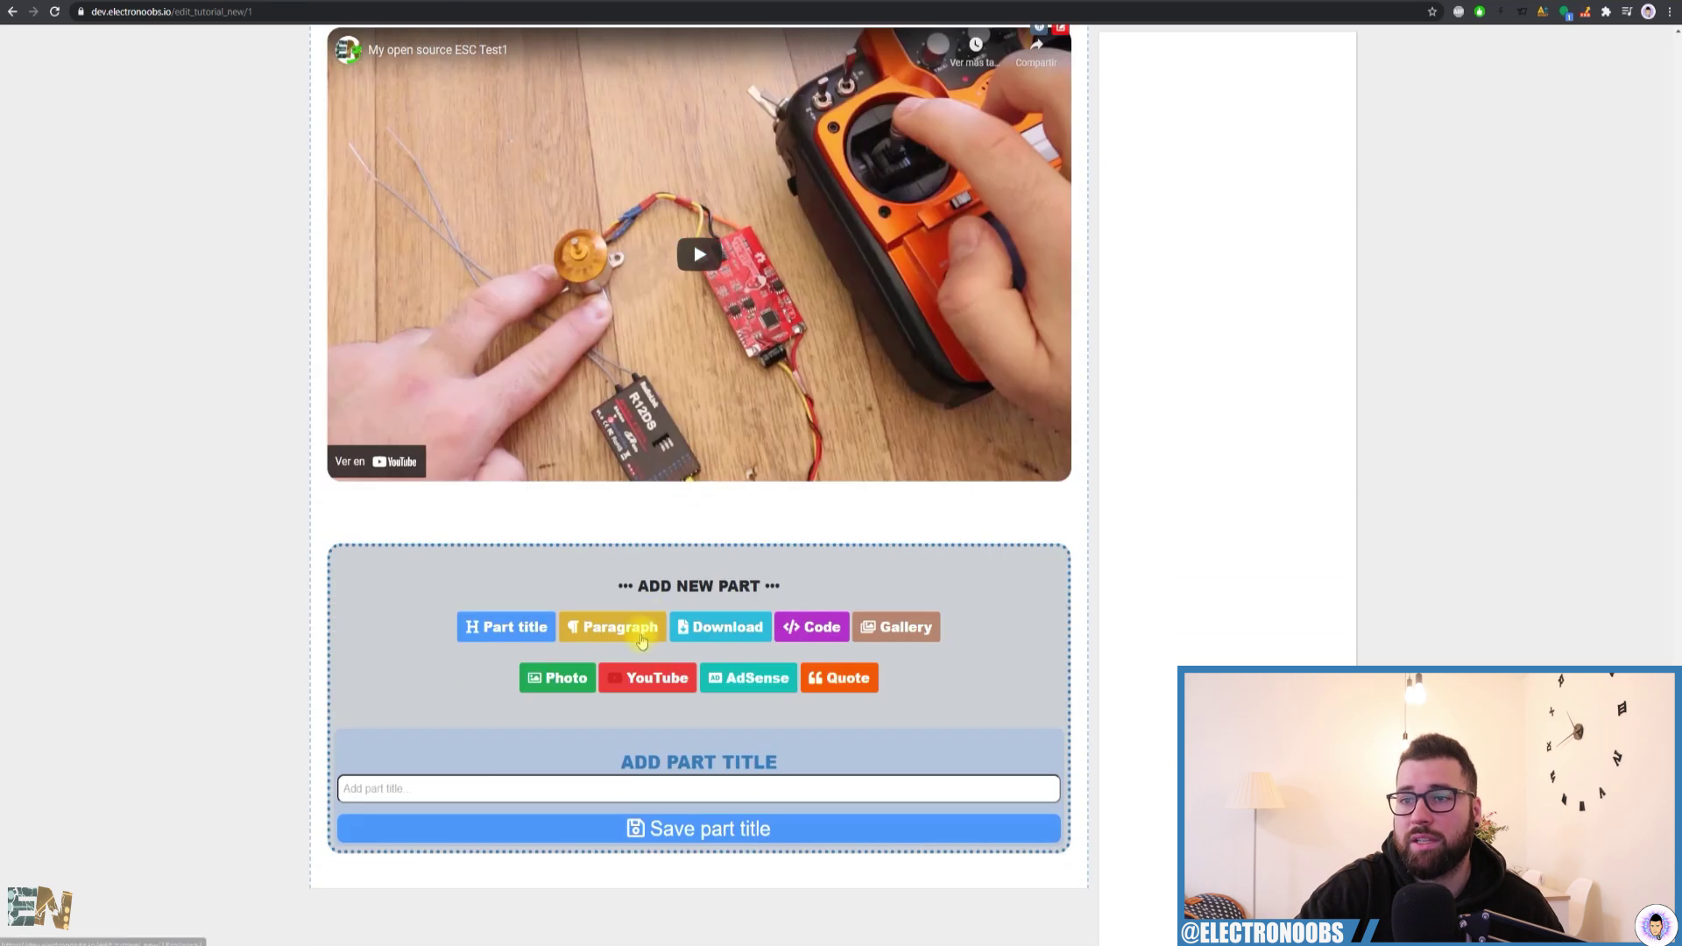
- Open the form for adding a paragraph and highlight the Test section's text as an example
click(642, 627)
scroll(680, 549, up, 4)
drag(348, 277, 921, 345)
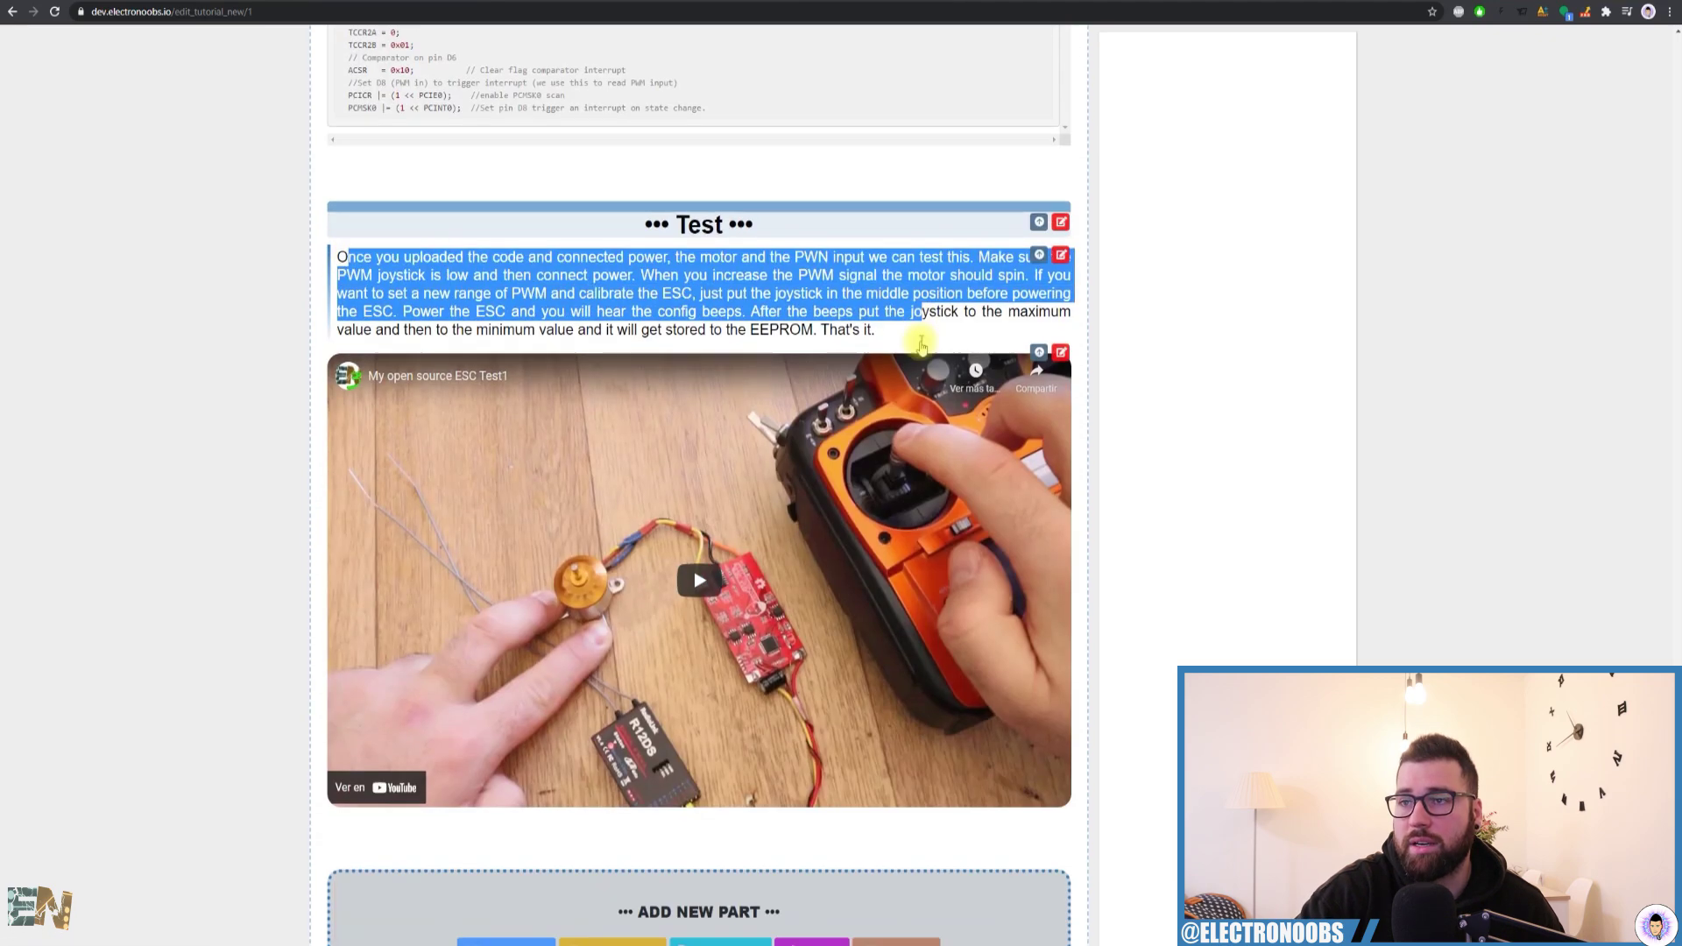
- Open the form for adding a downloadable file and compare it with the ESC code V3.3 download in the Code section
scroll(719, 640, down, 4)
click(718, 627)
scroll(712, 642, up, 5)
scroll(709, 642, up, 8)
scroll(703, 545, down, 3)
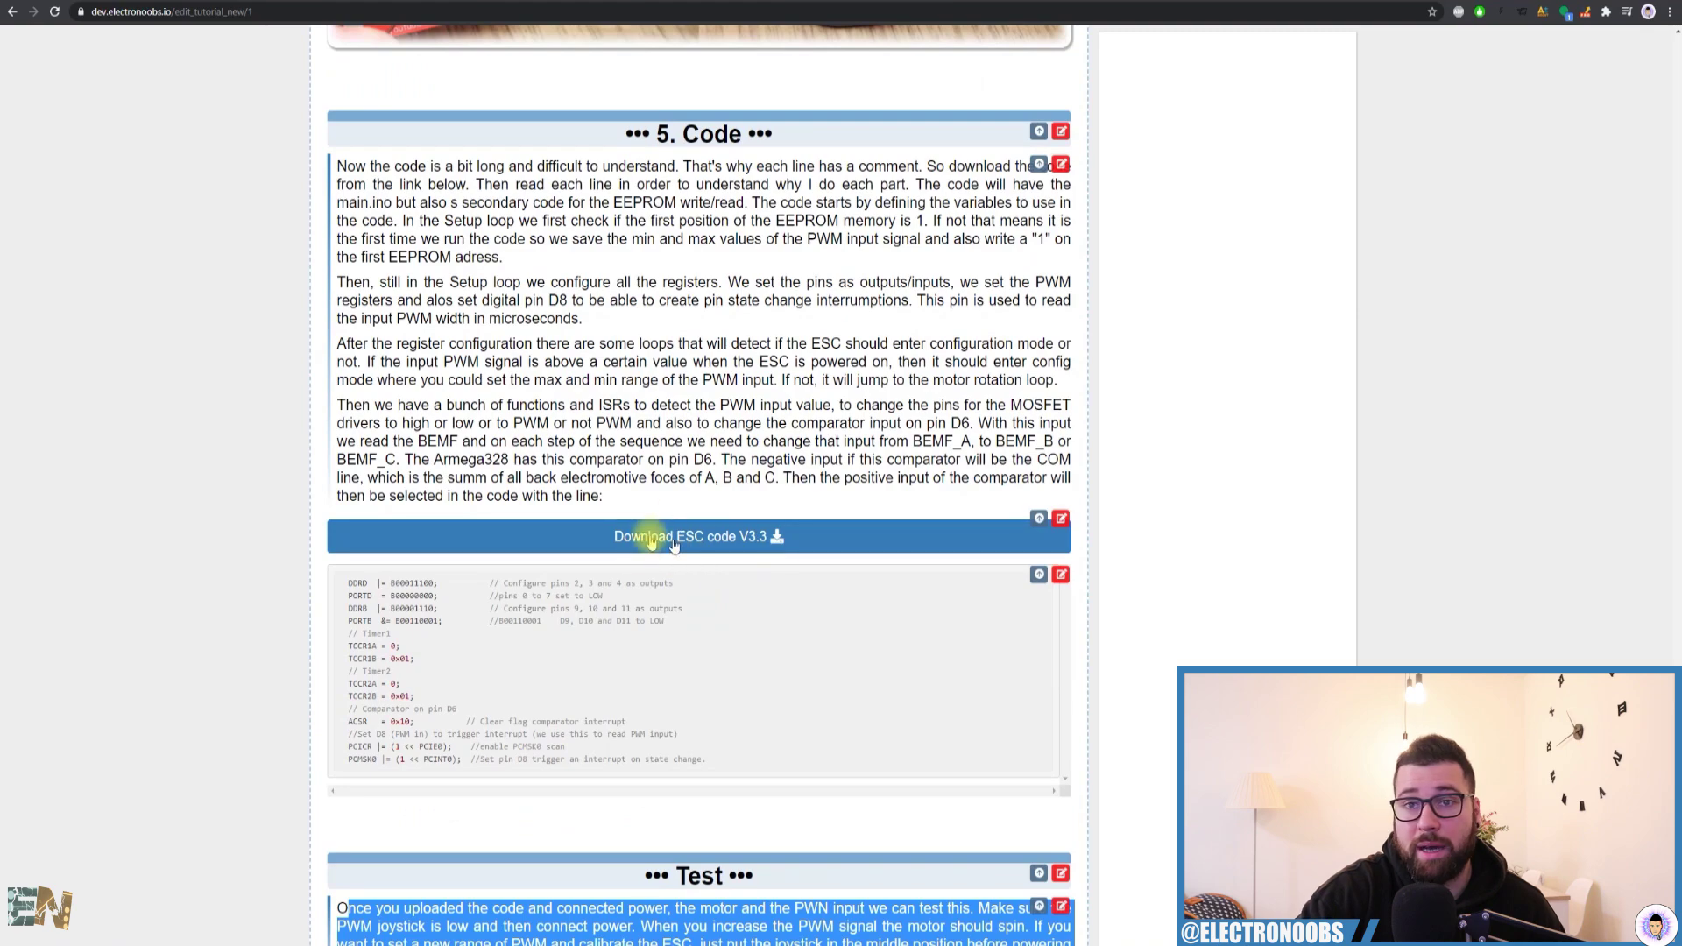
scroll(701, 596, down, 15)
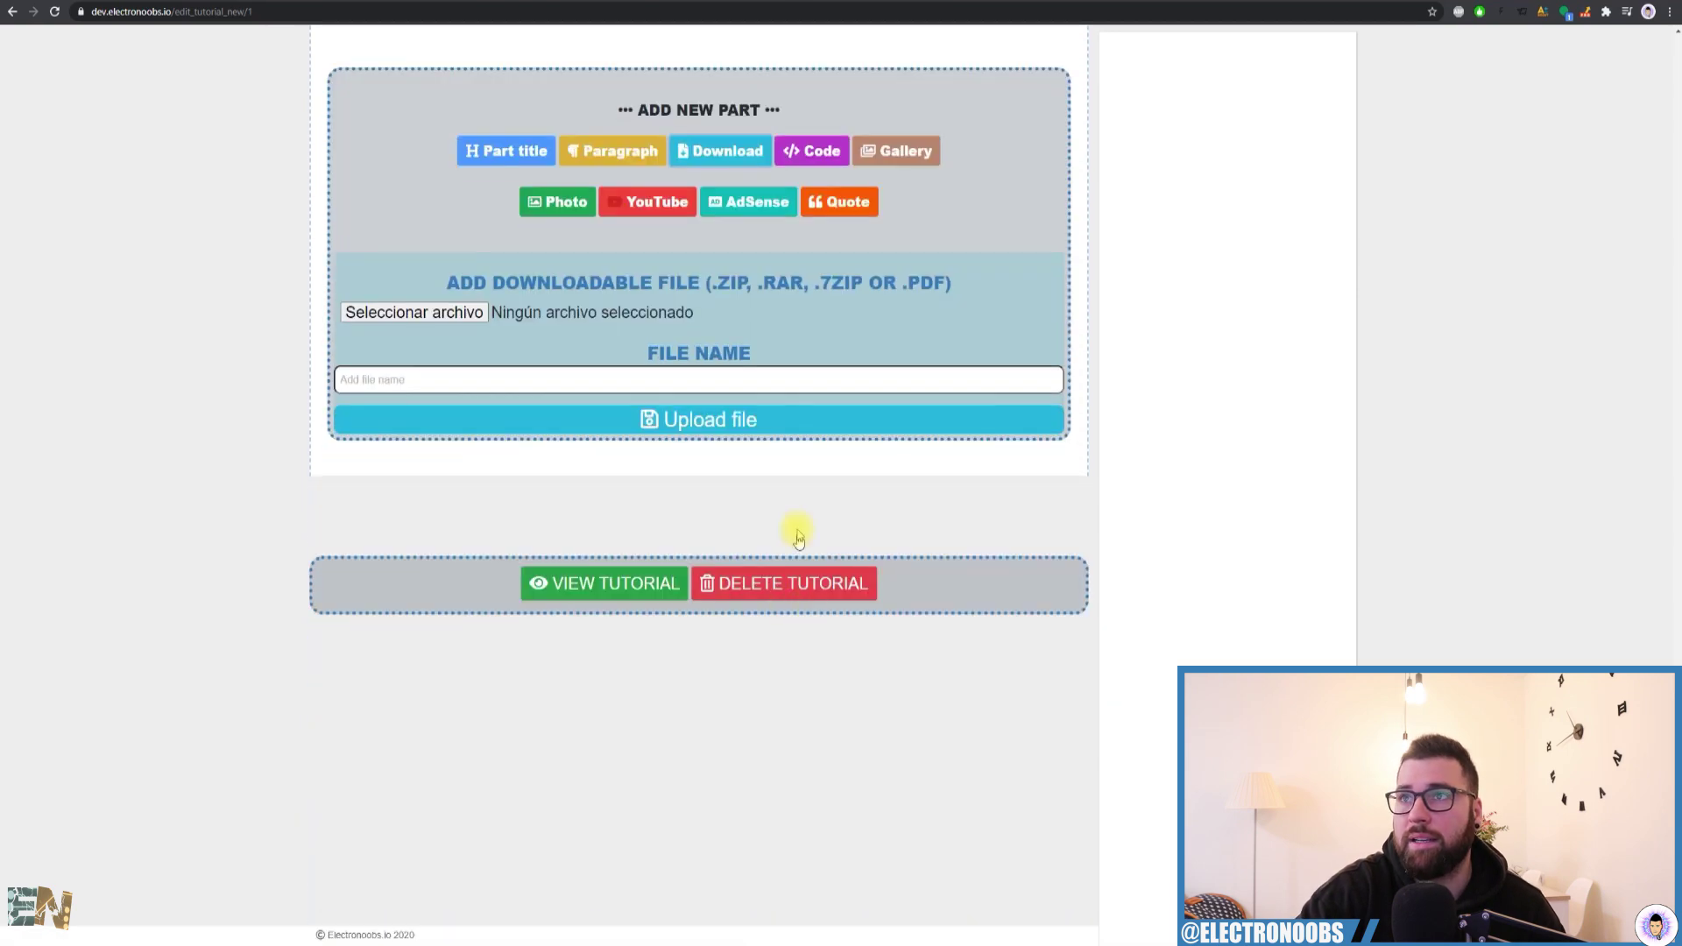
- Open the form for adding code and highlight the code block above the Test section as an example
scroll(799, 538, up, 4)
click(810, 500)
scroll(686, 564, up, 9)
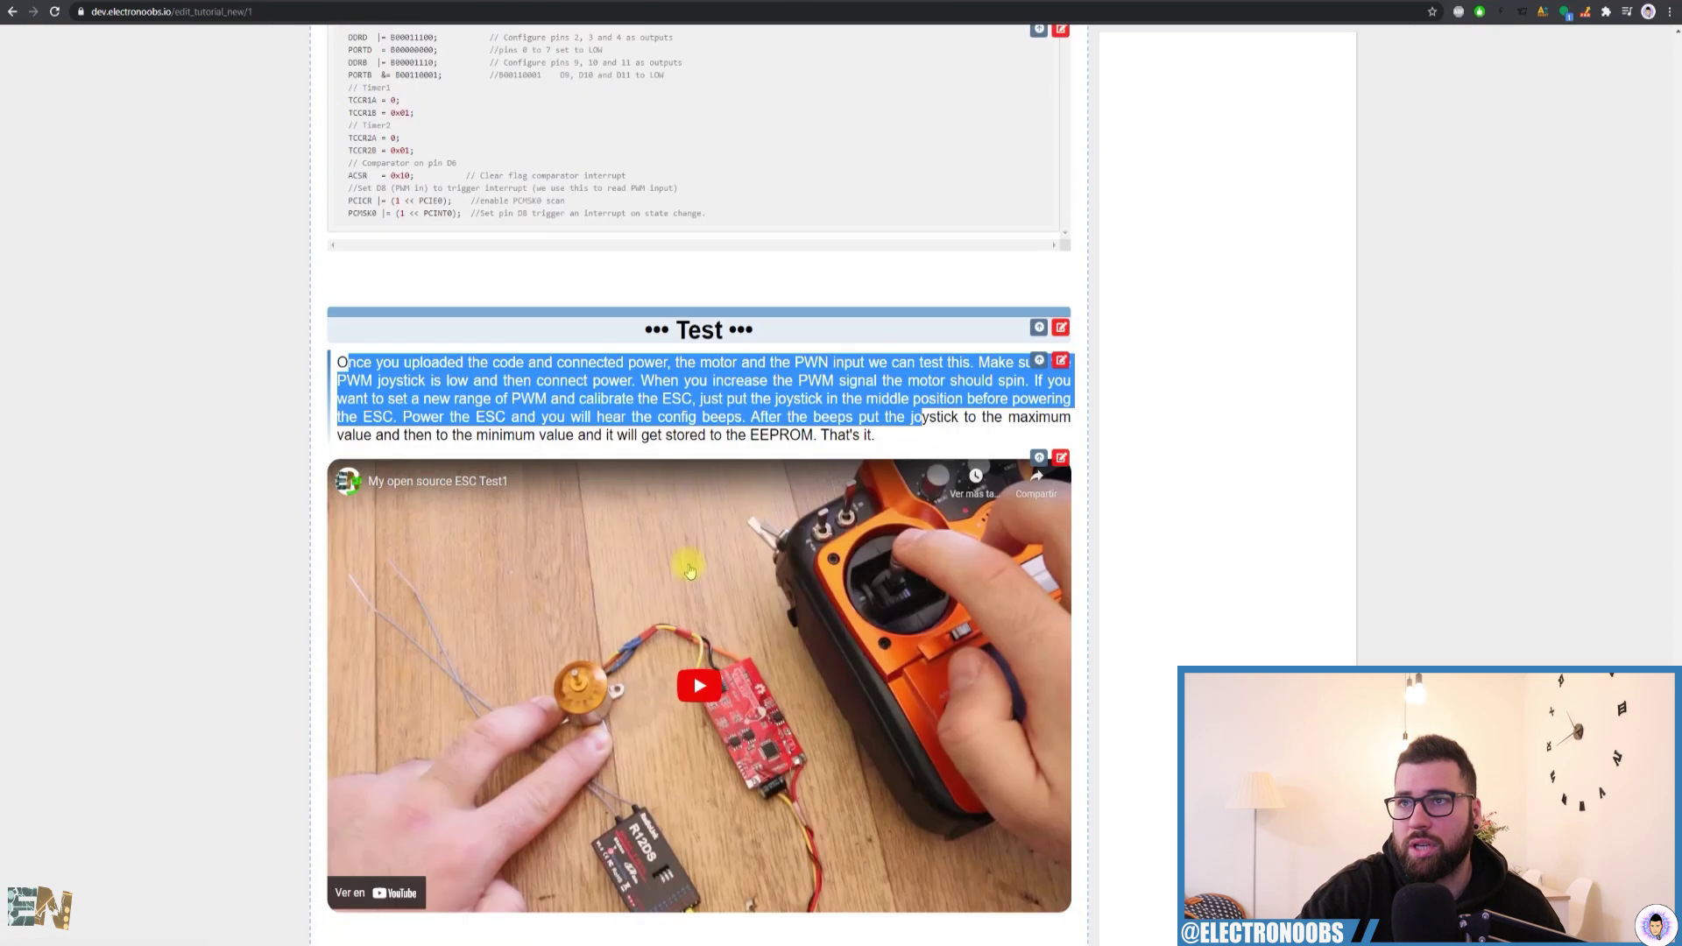
drag(360, 402, 848, 533)
- Open the form for adding a gallery and look back through the soldering, PCB and schematic images in the tutorial
scroll(847, 531, down, 9)
scroll(847, 531, down, 1)
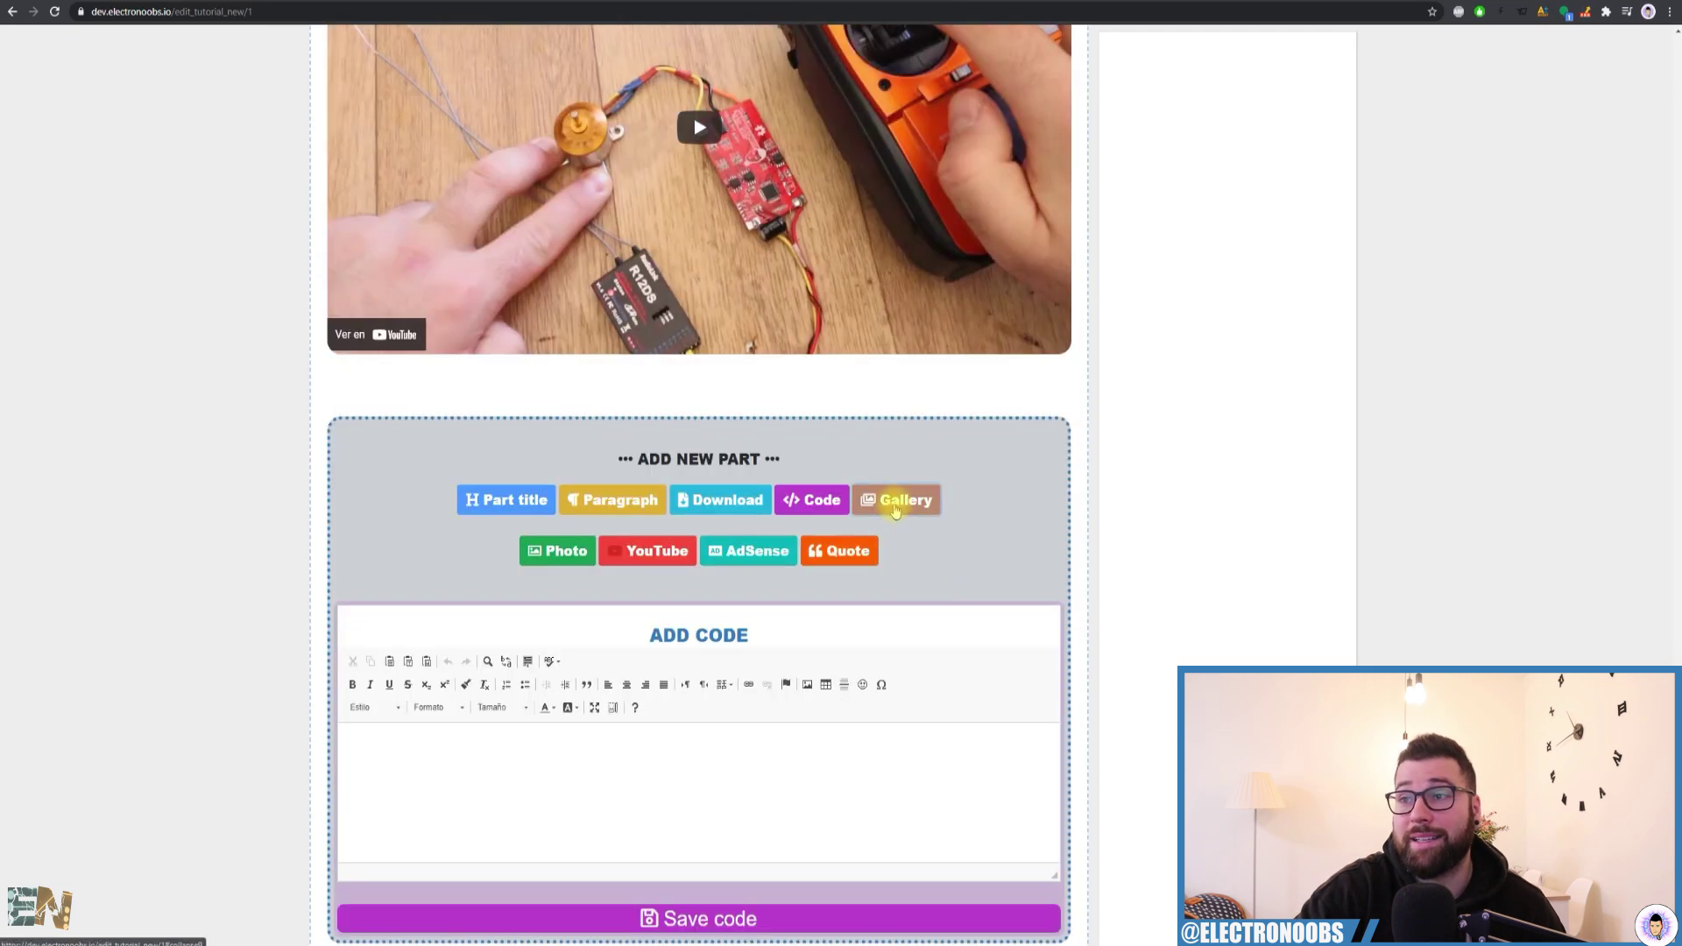
click(895, 511)
scroll(832, 588, down, 4)
scroll(719, 592, up, 20)
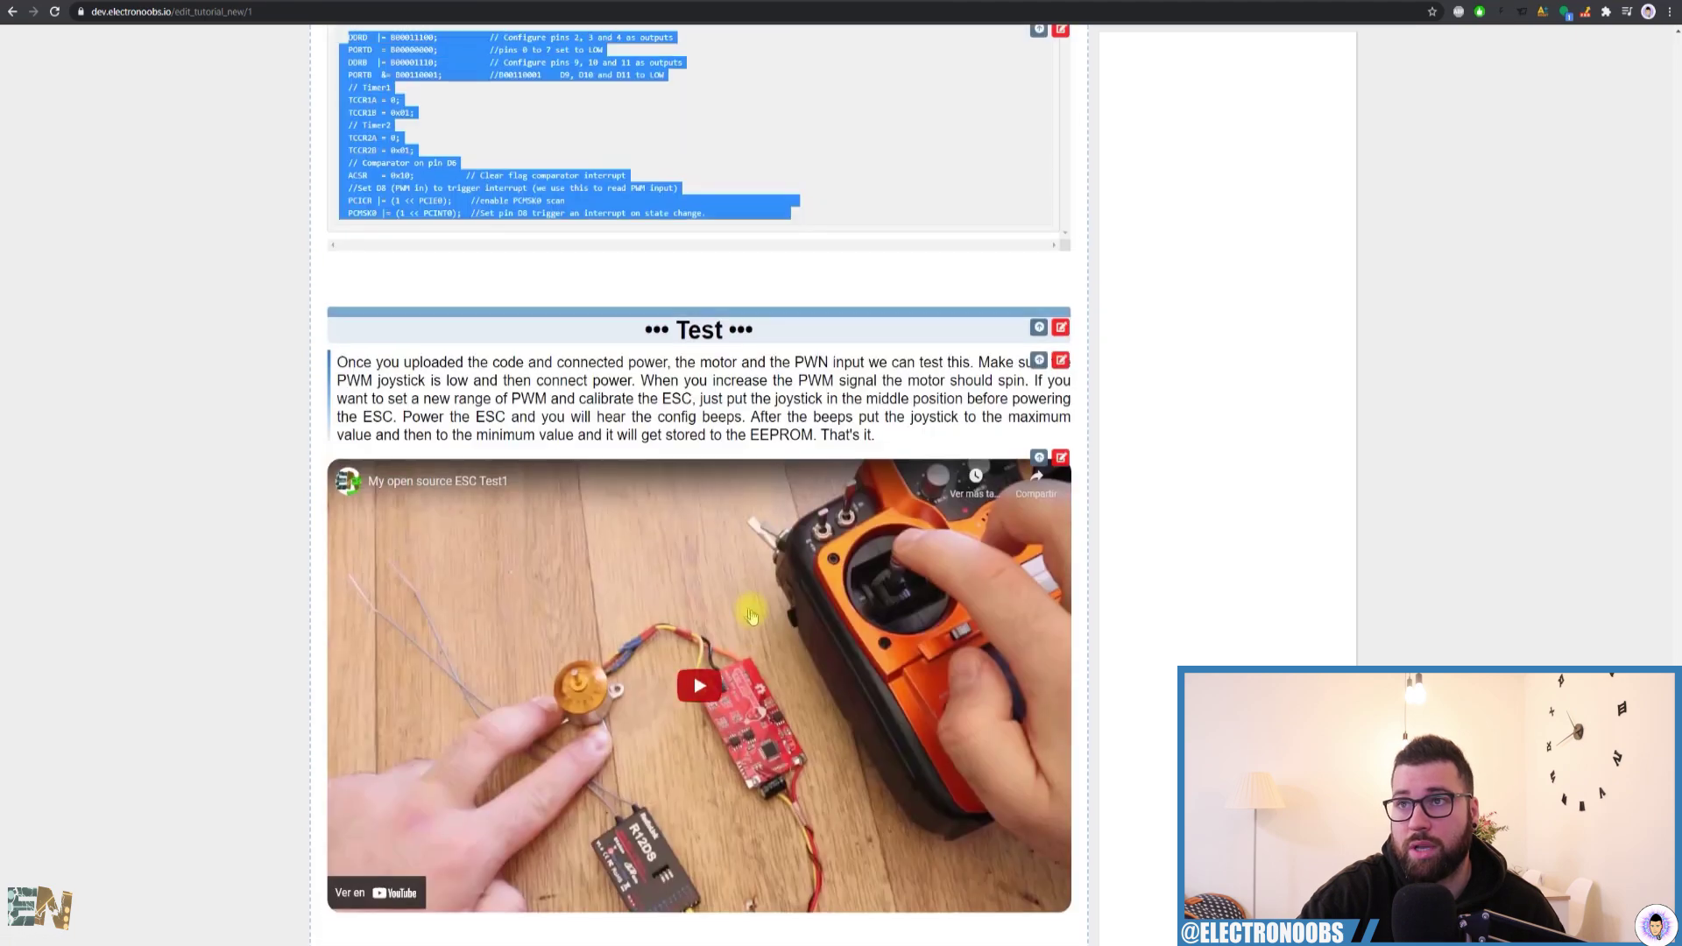
scroll(729, 599, up, 15)
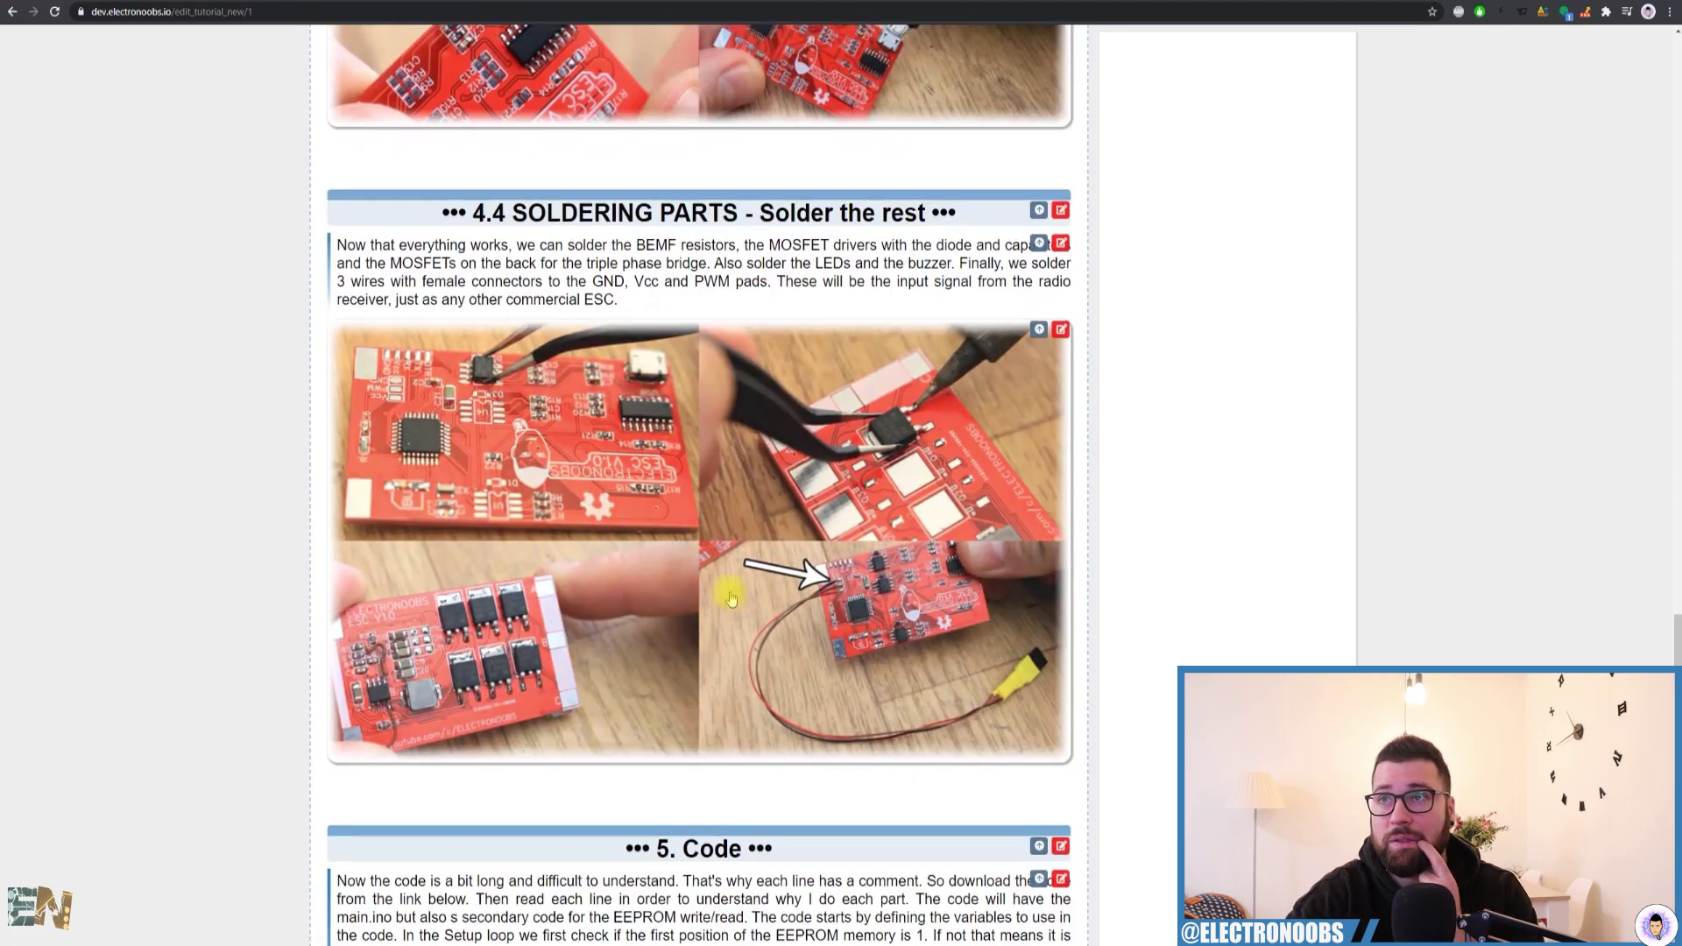
scroll(741, 623, up, 20)
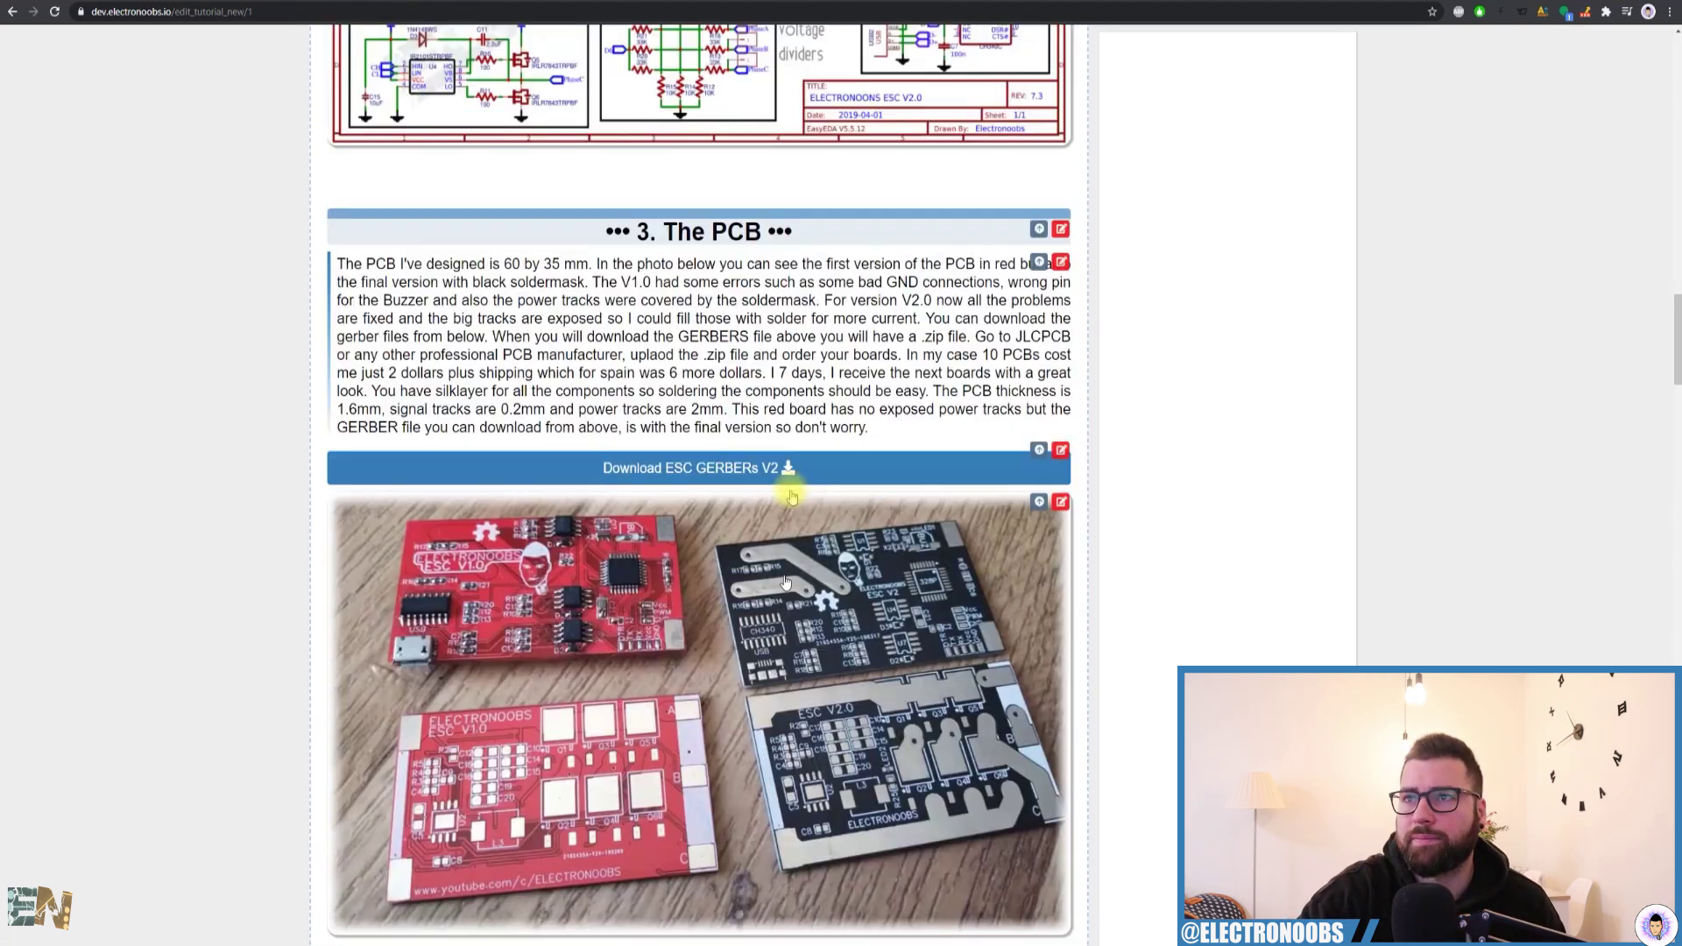
scroll(789, 508, up, 5)
scroll(775, 491, down, 20)
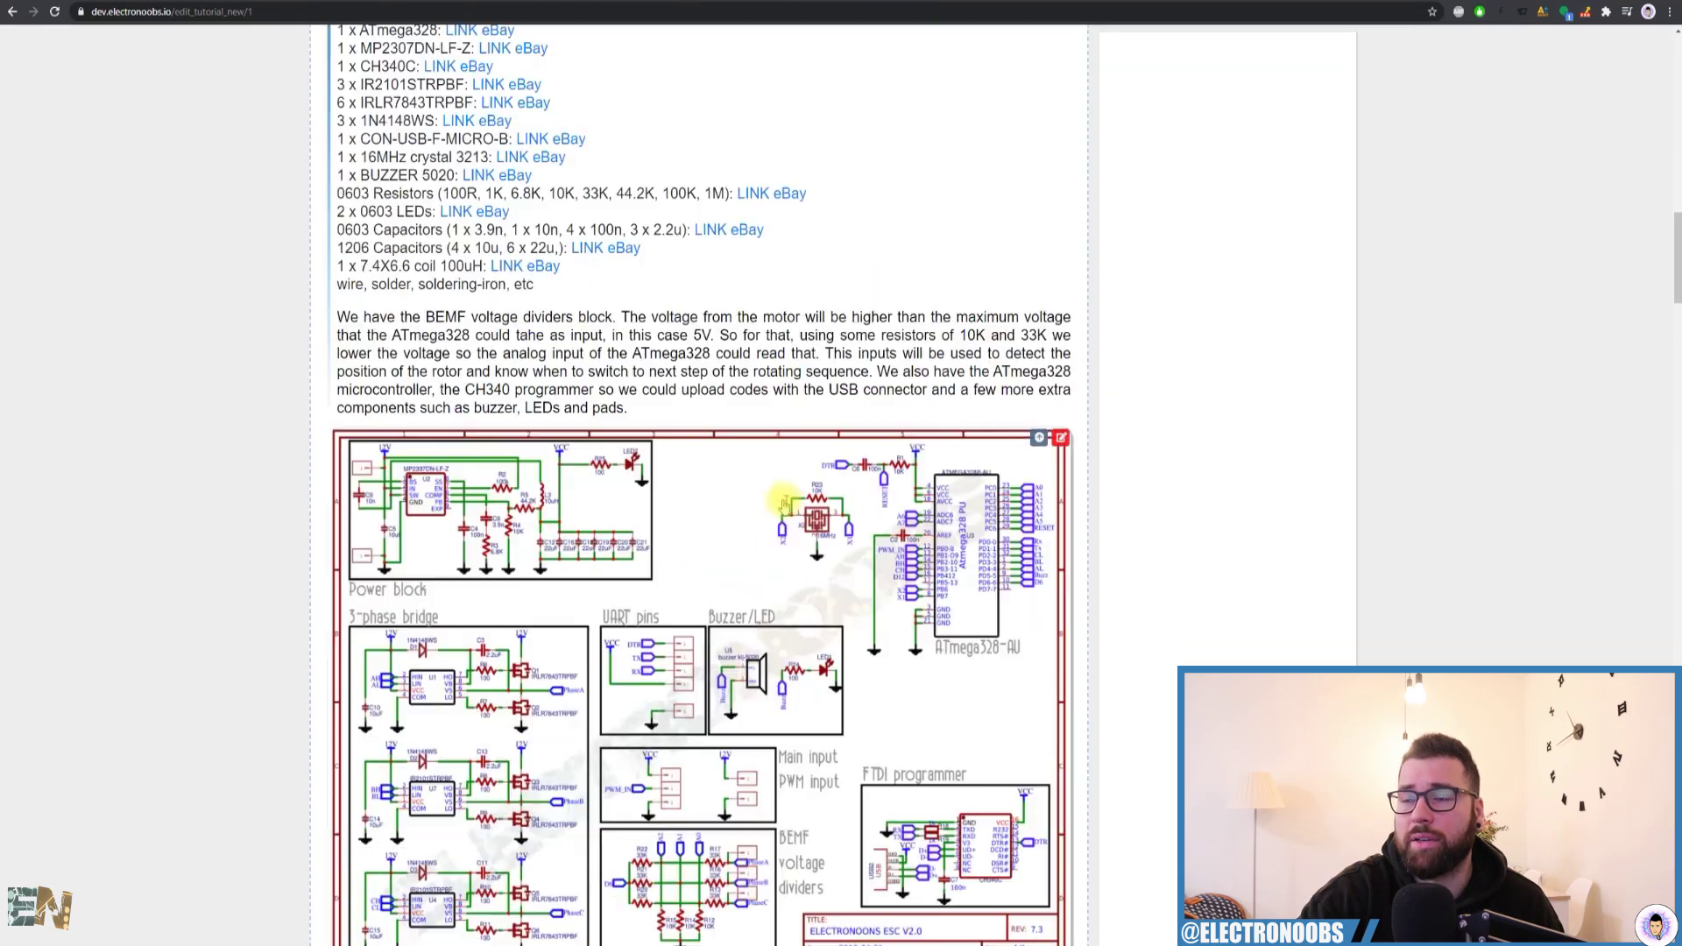
- Open the form for adding a quote and highlight part of the Test section's paragraph as an example
scroll(774, 491, down, 20)
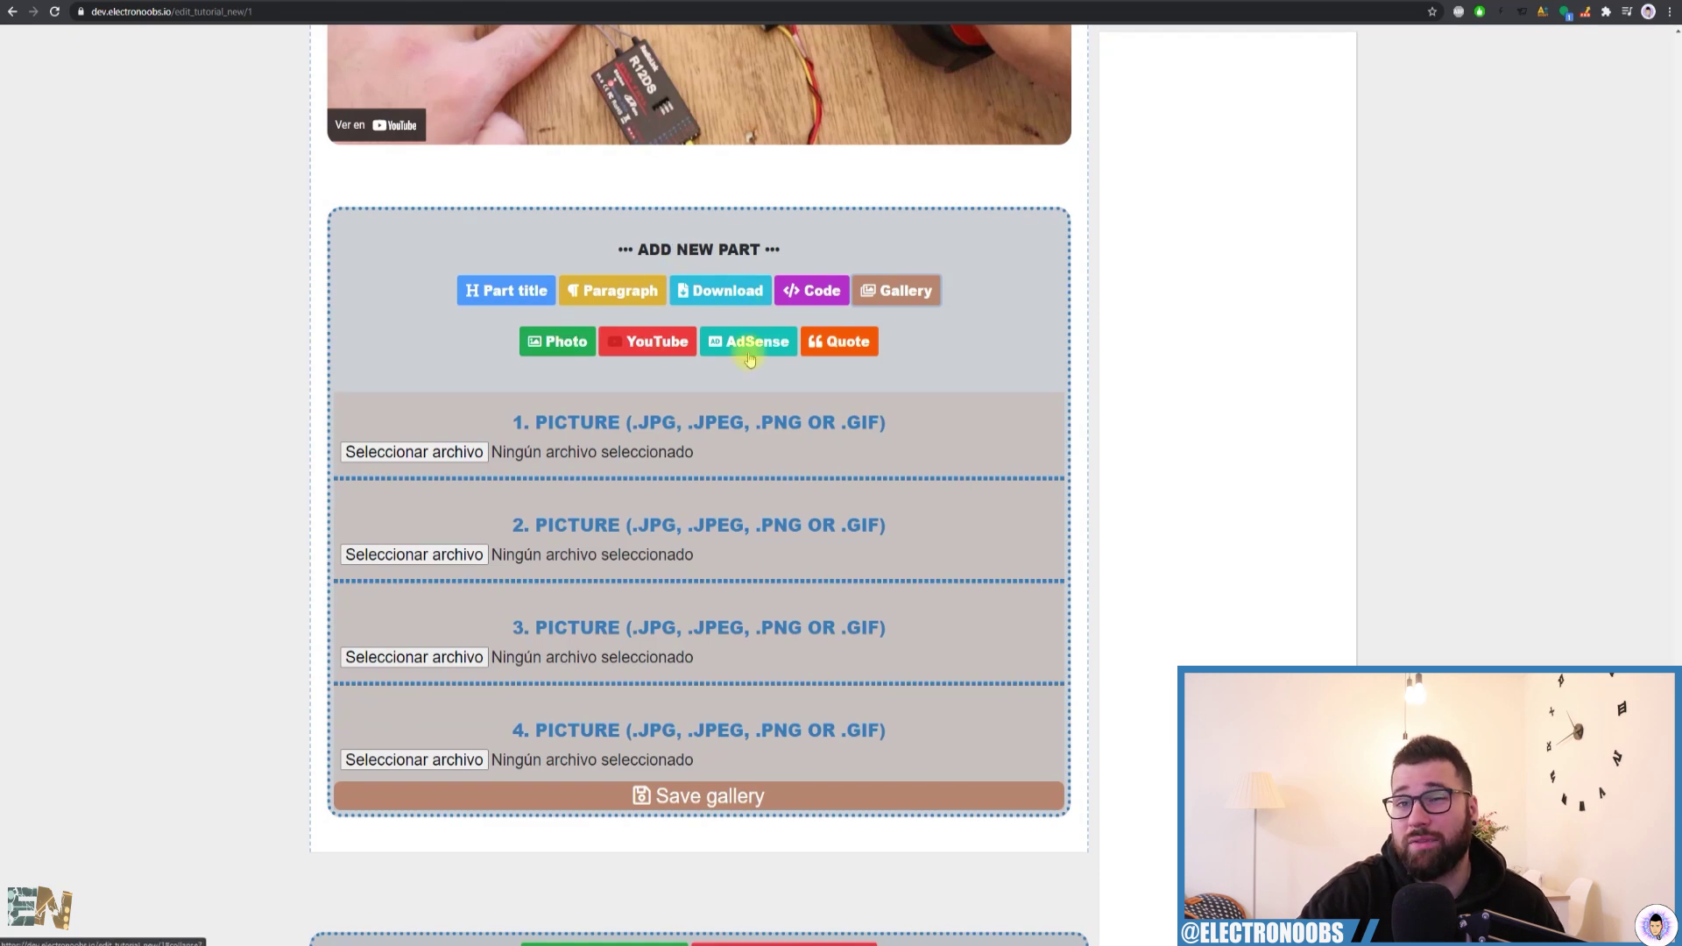
scroll(756, 359, up, 10)
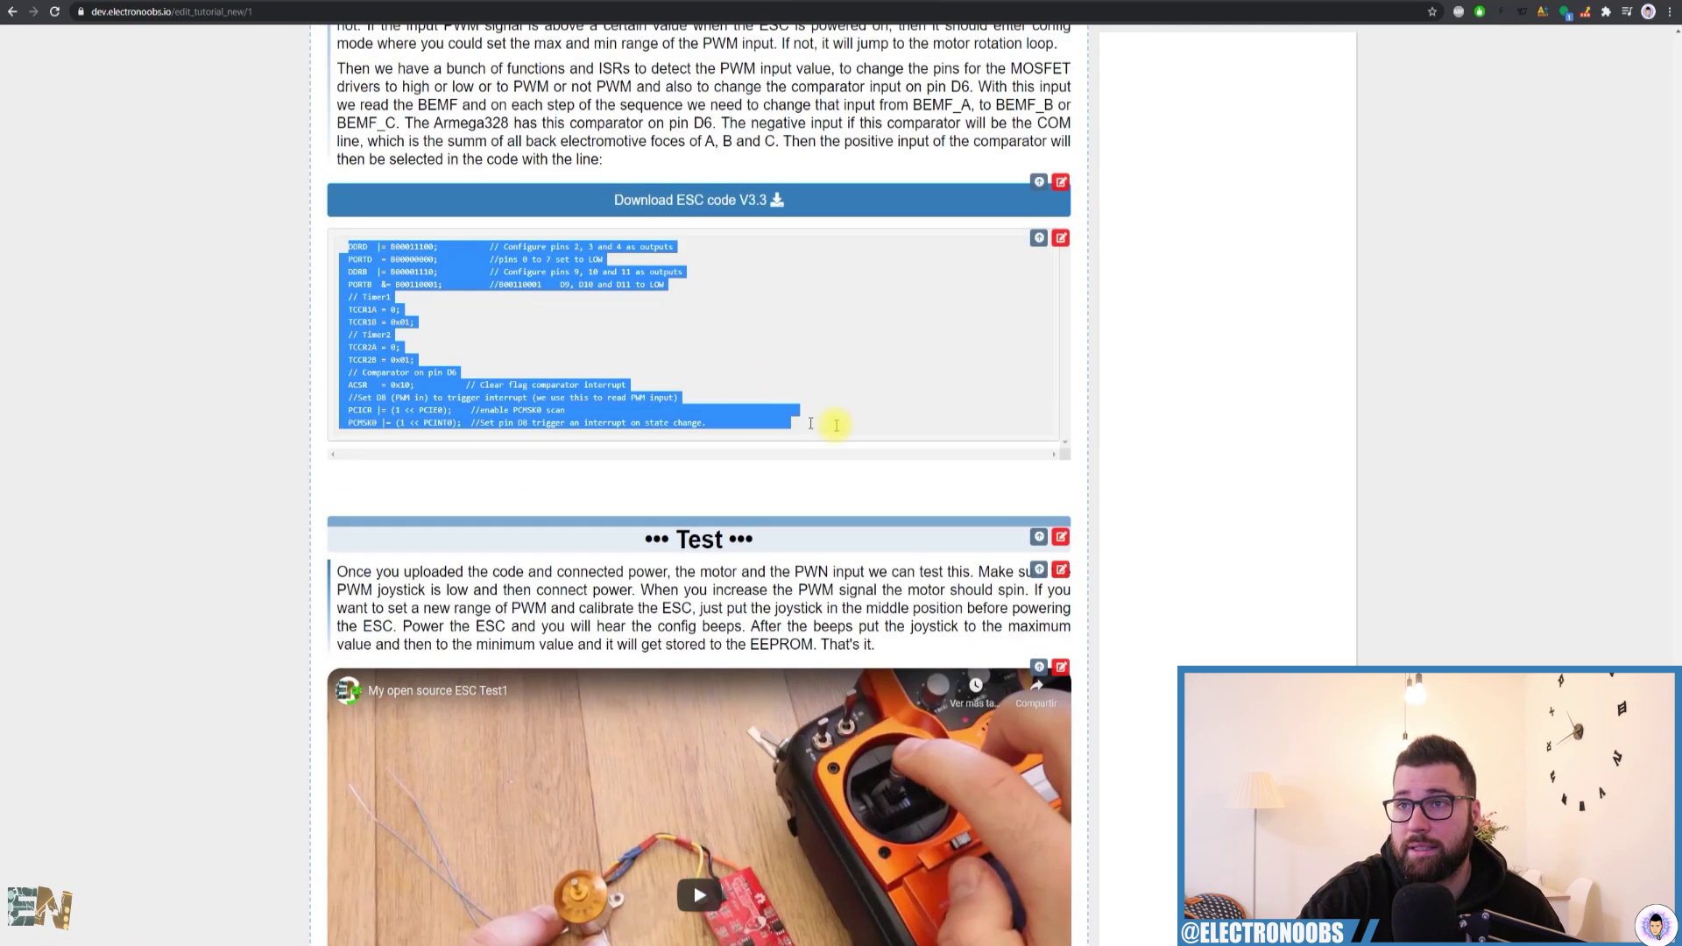
scroll(714, 565, down, 7)
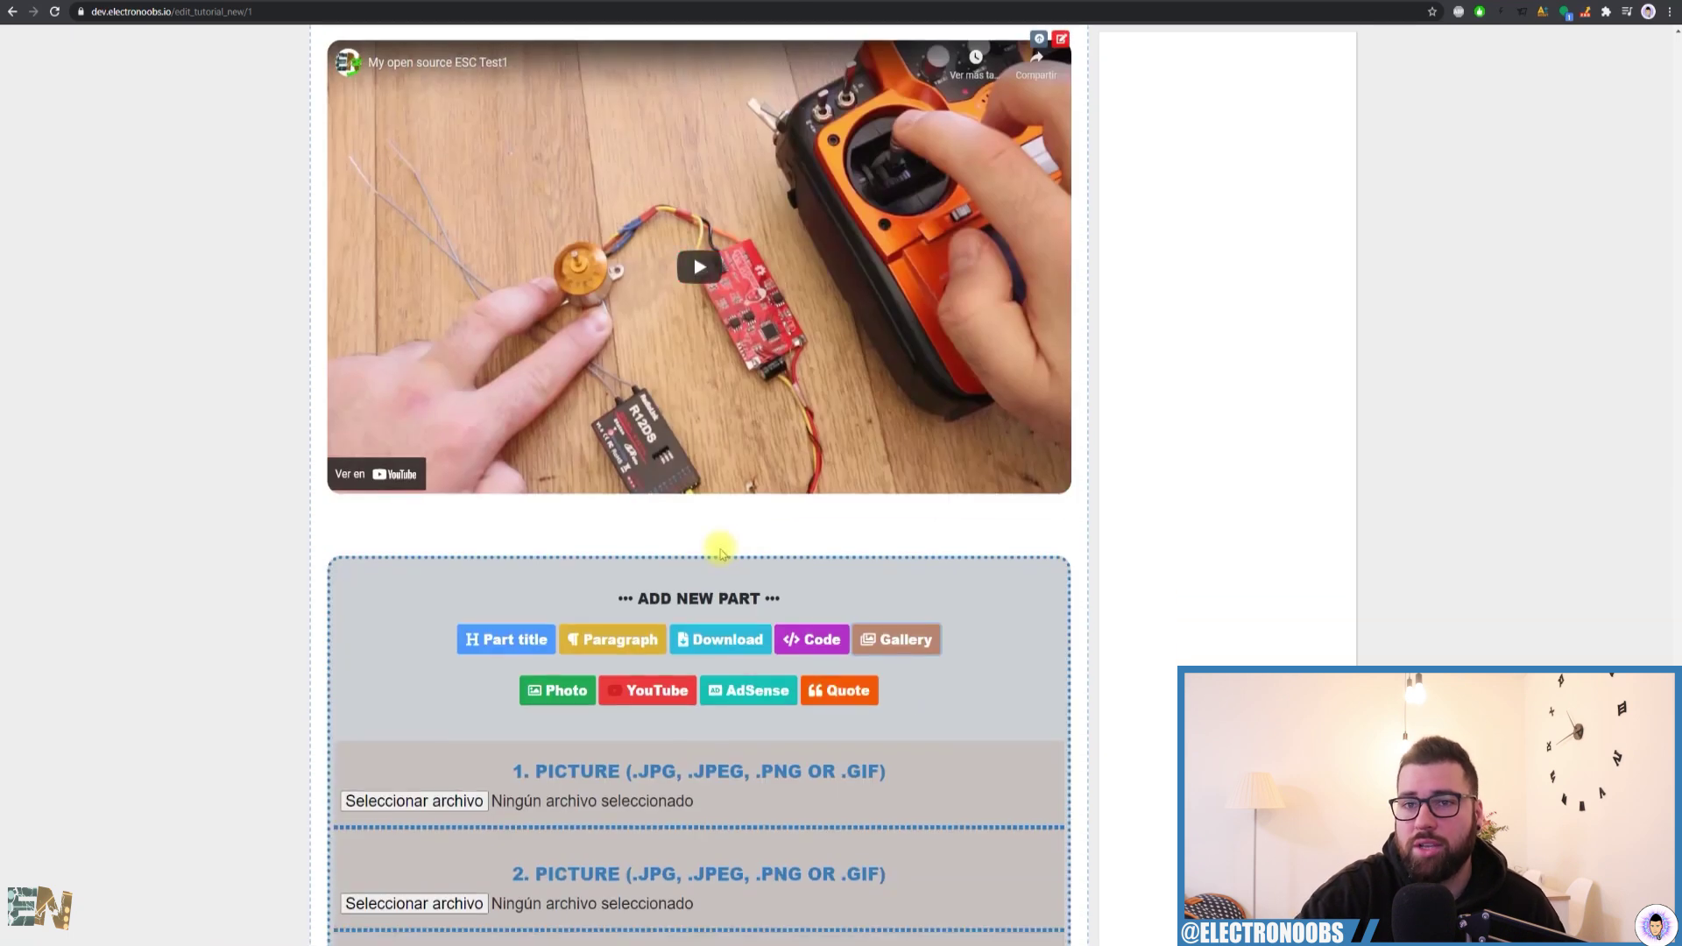
scroll(718, 550, down, 2)
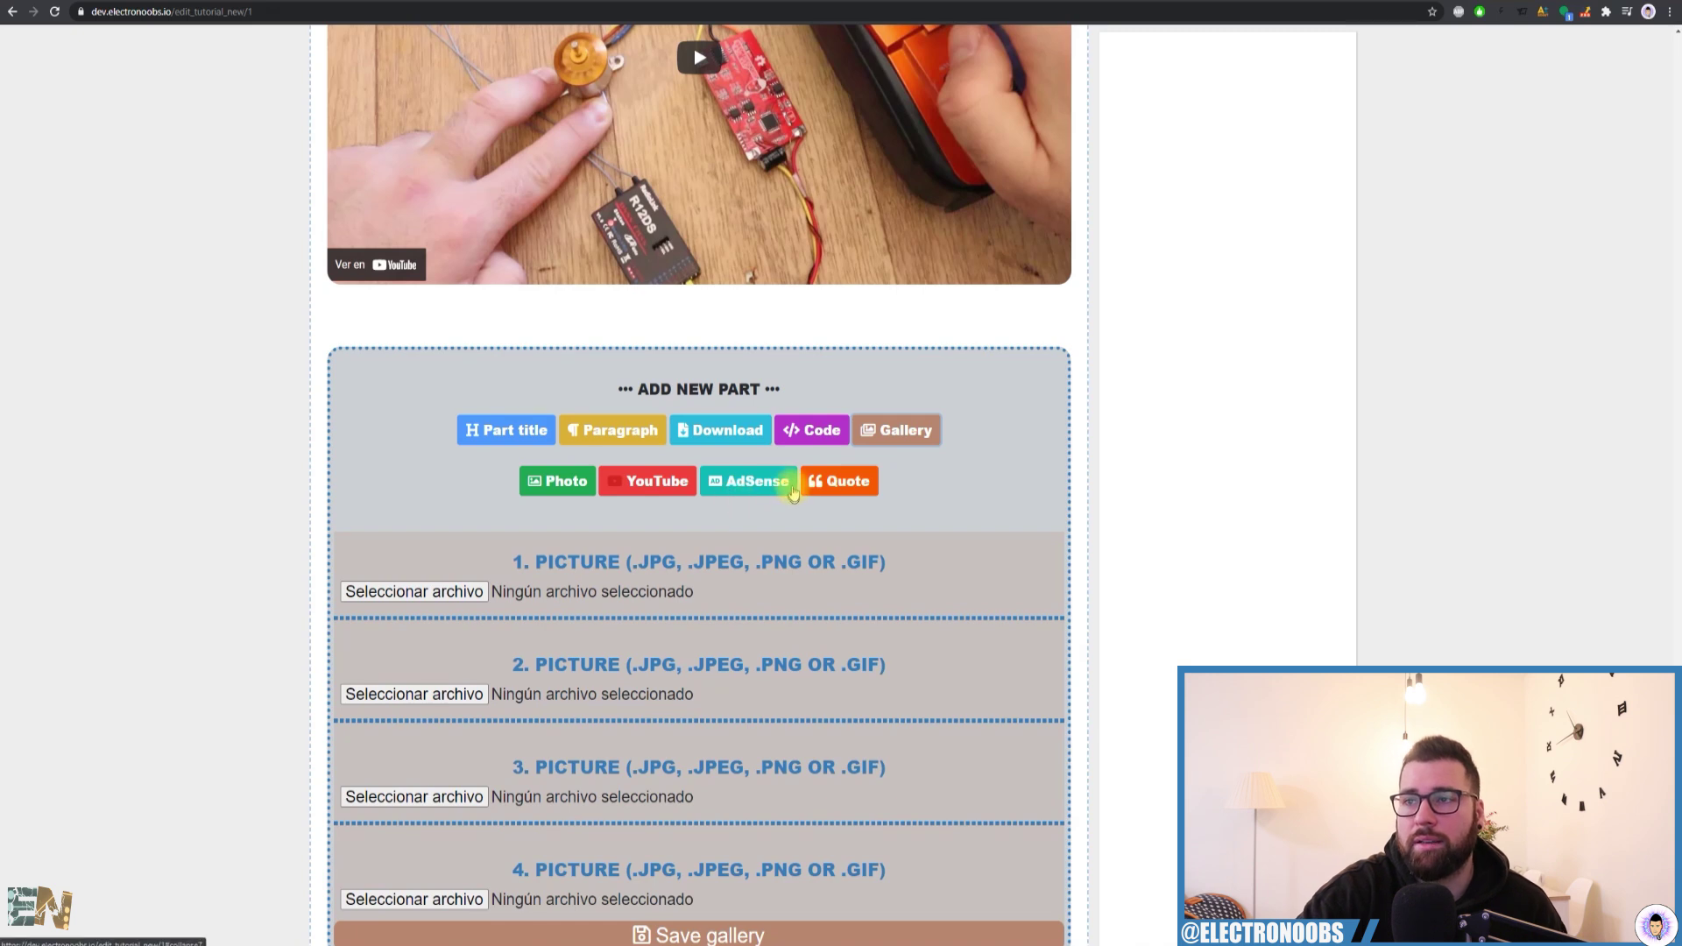
click(871, 491)
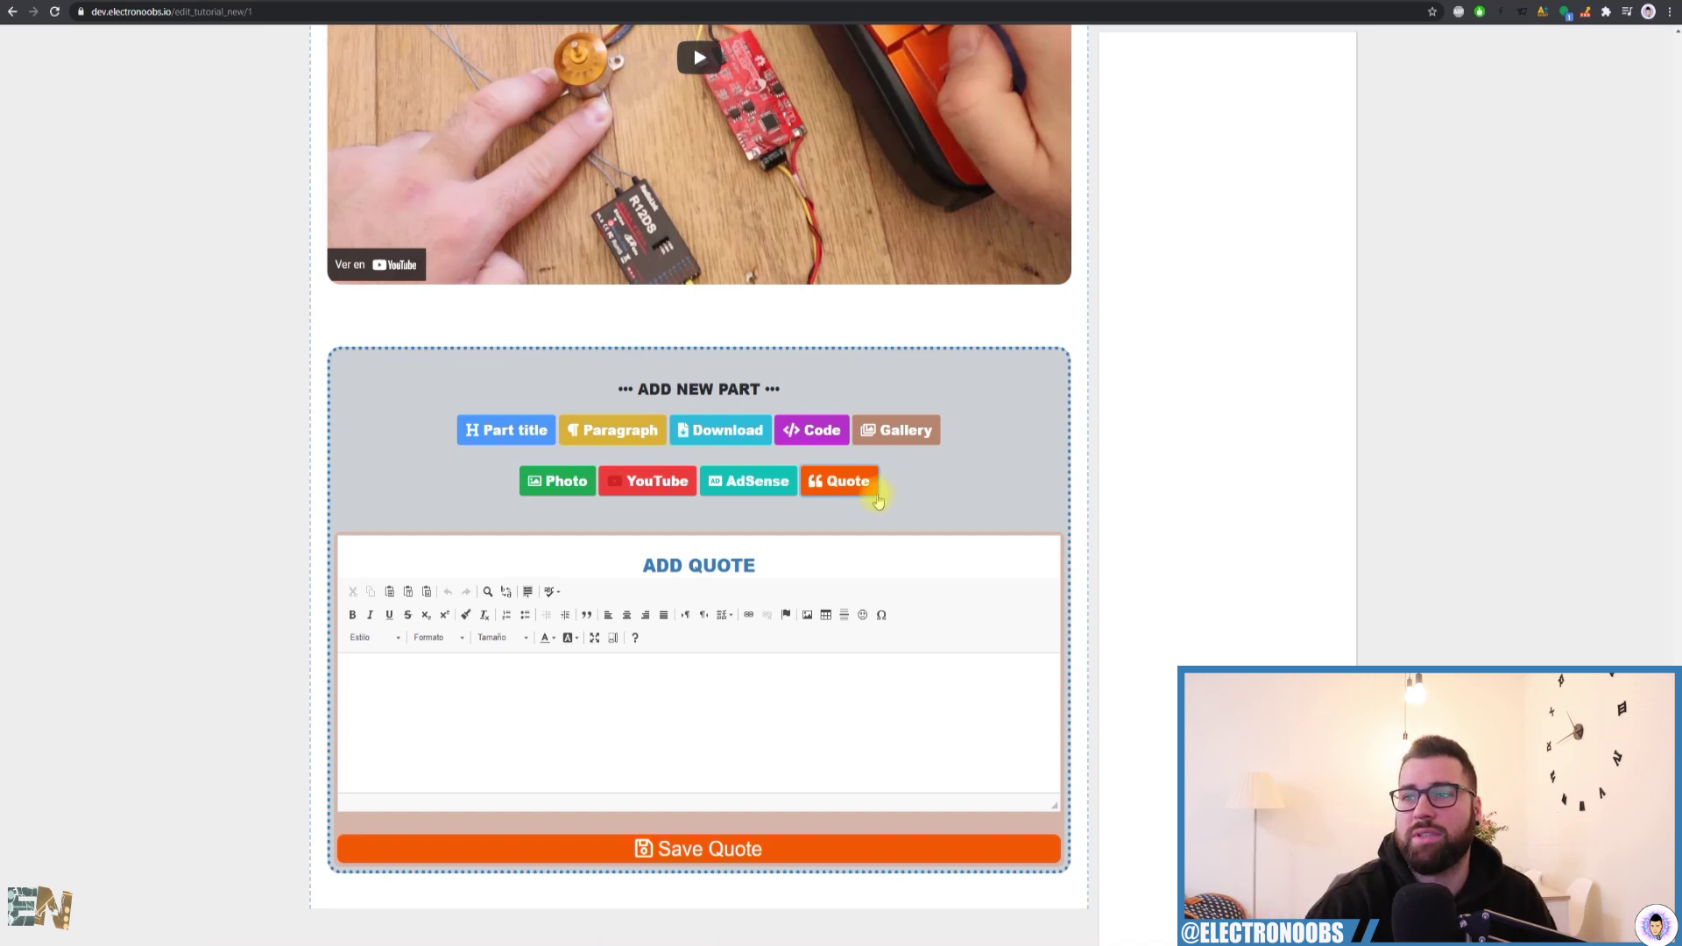
click(726, 693)
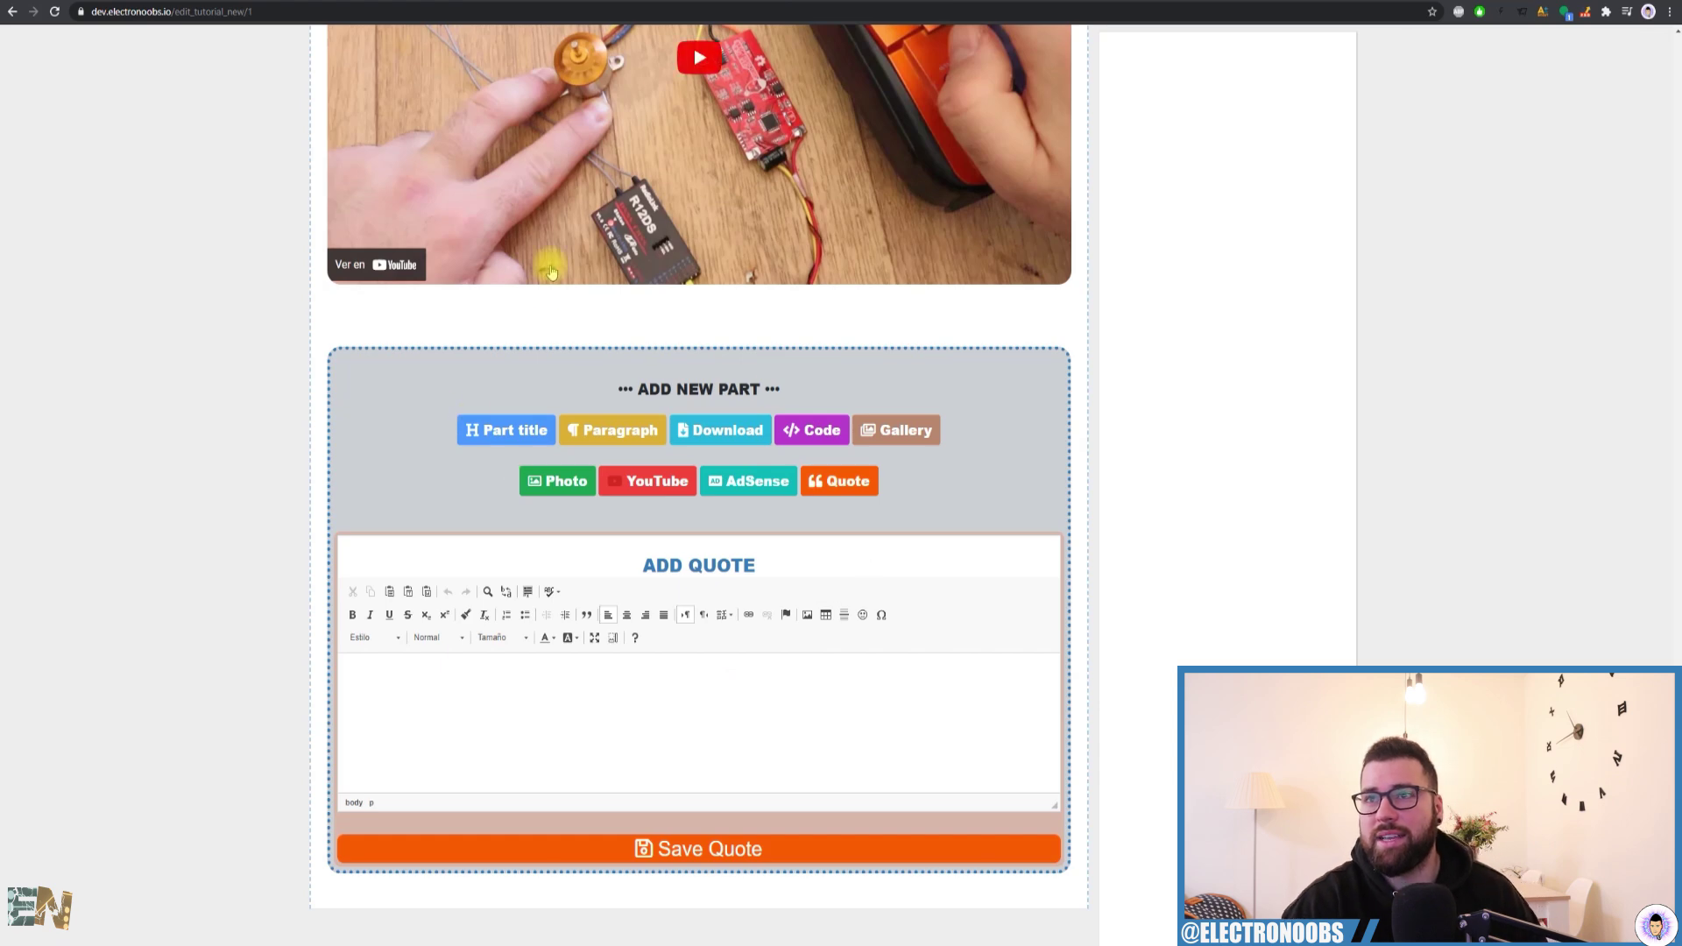
scroll(601, 286, up, 5)
drag(340, 223, 808, 241)
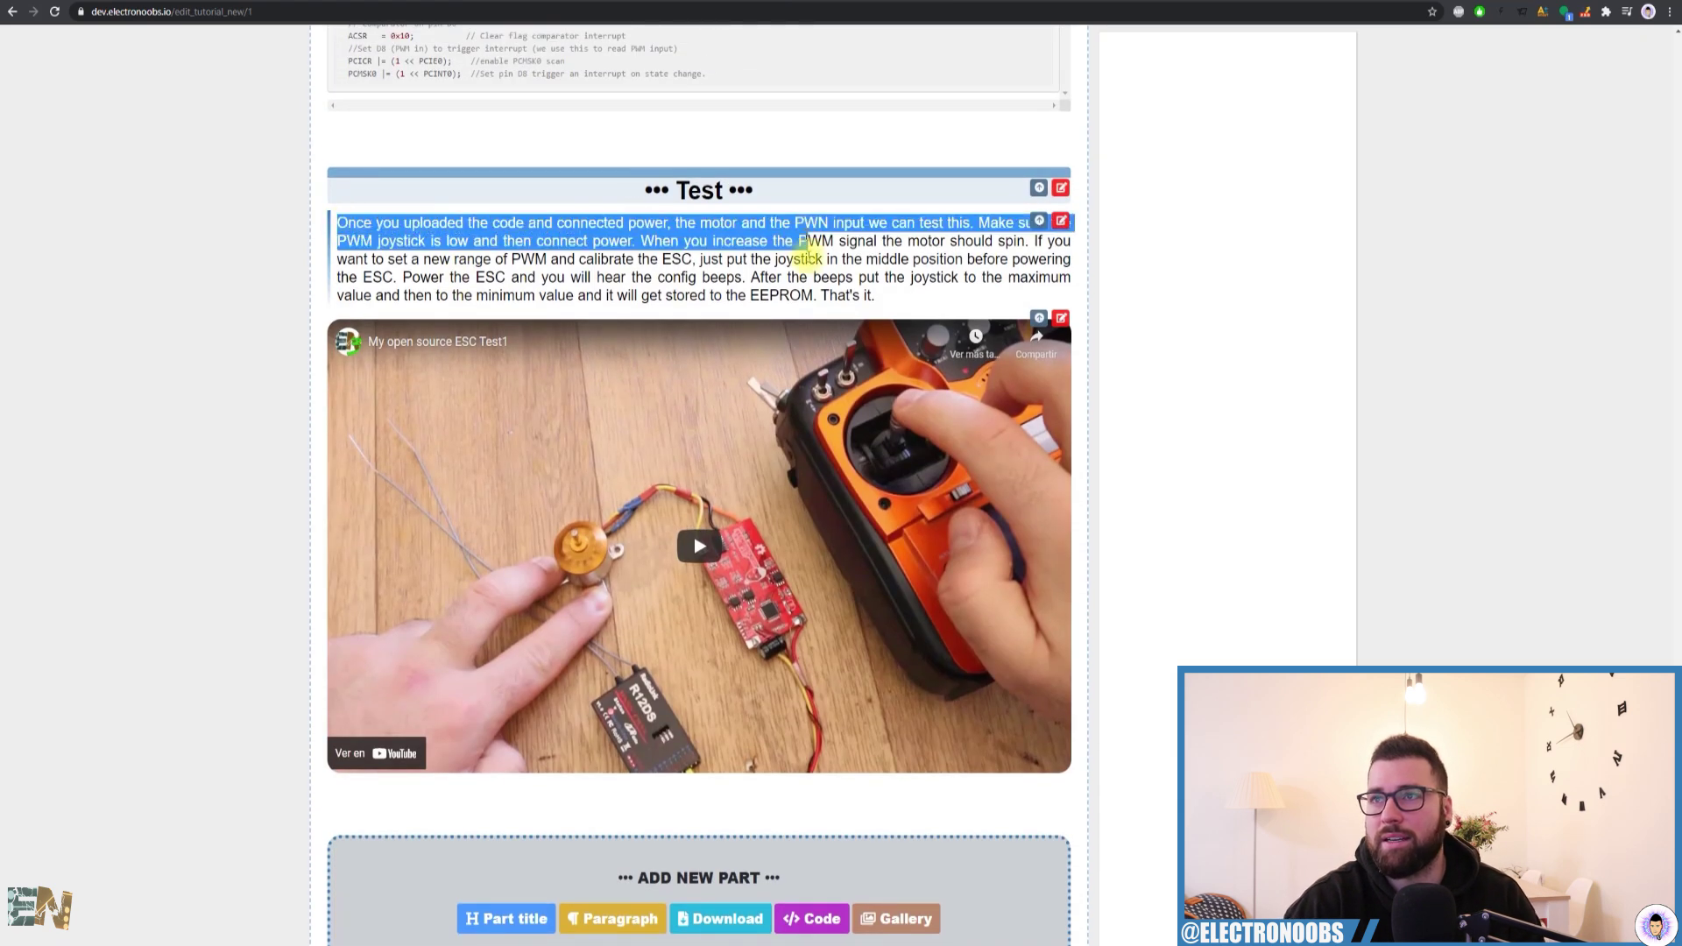
- Add a part title reading "New title" at the end of the tutorial and save it
scroll(675, 630, down, 2)
click(538, 695)
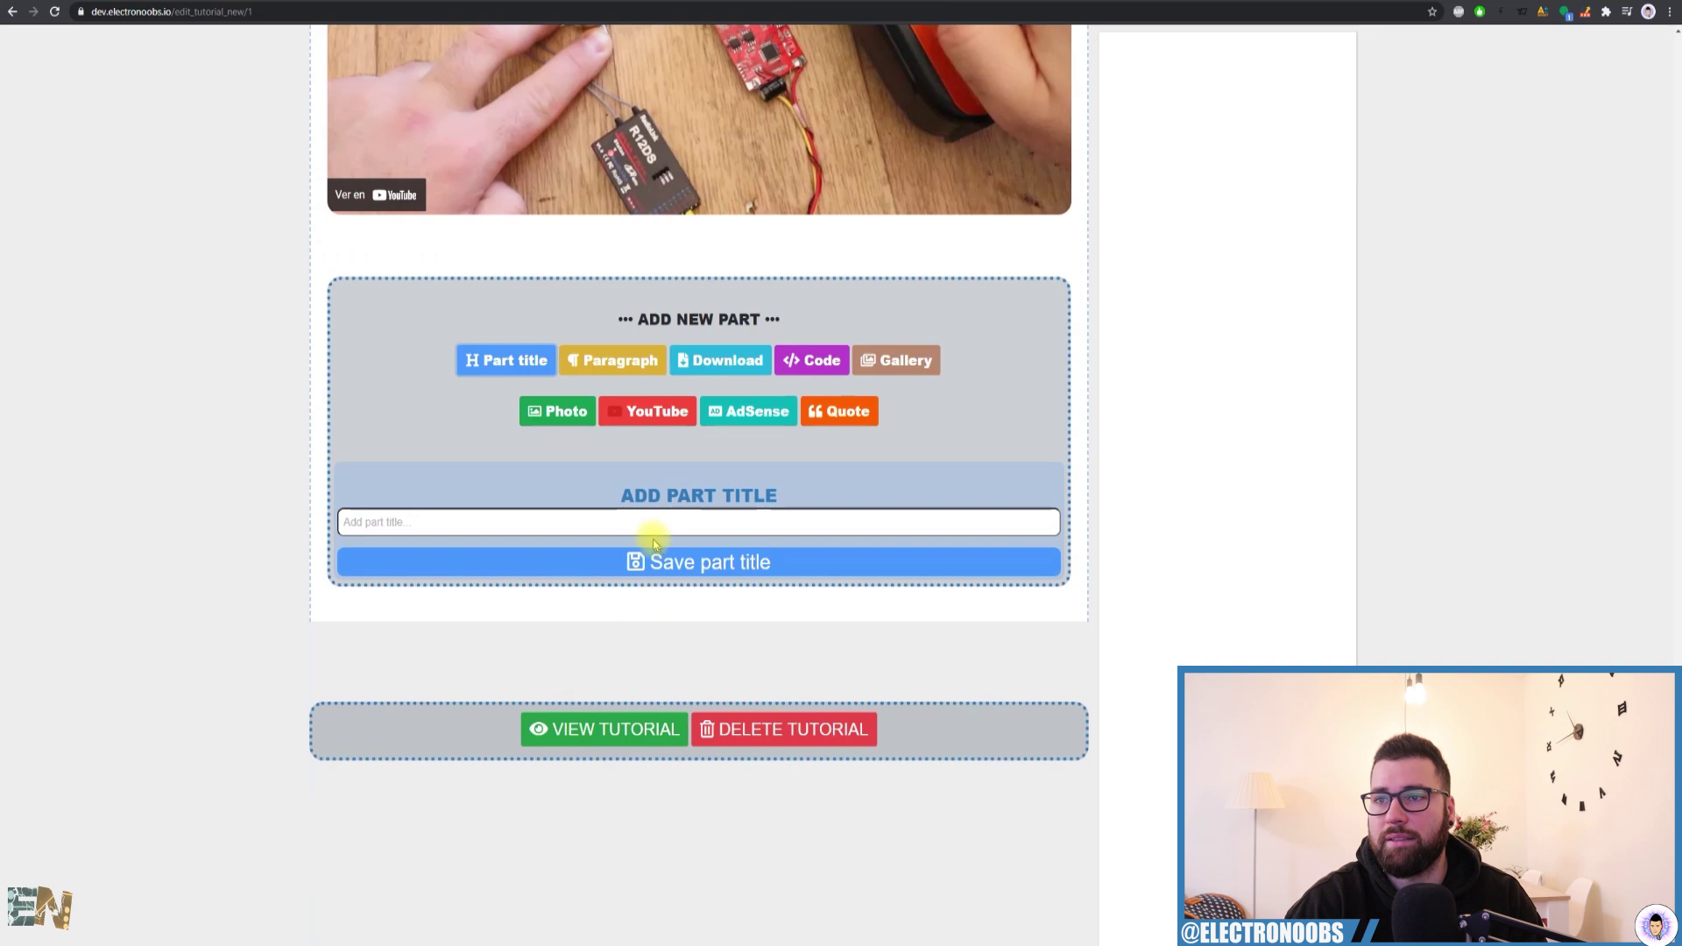
click(644, 523)
text(New tiutle)
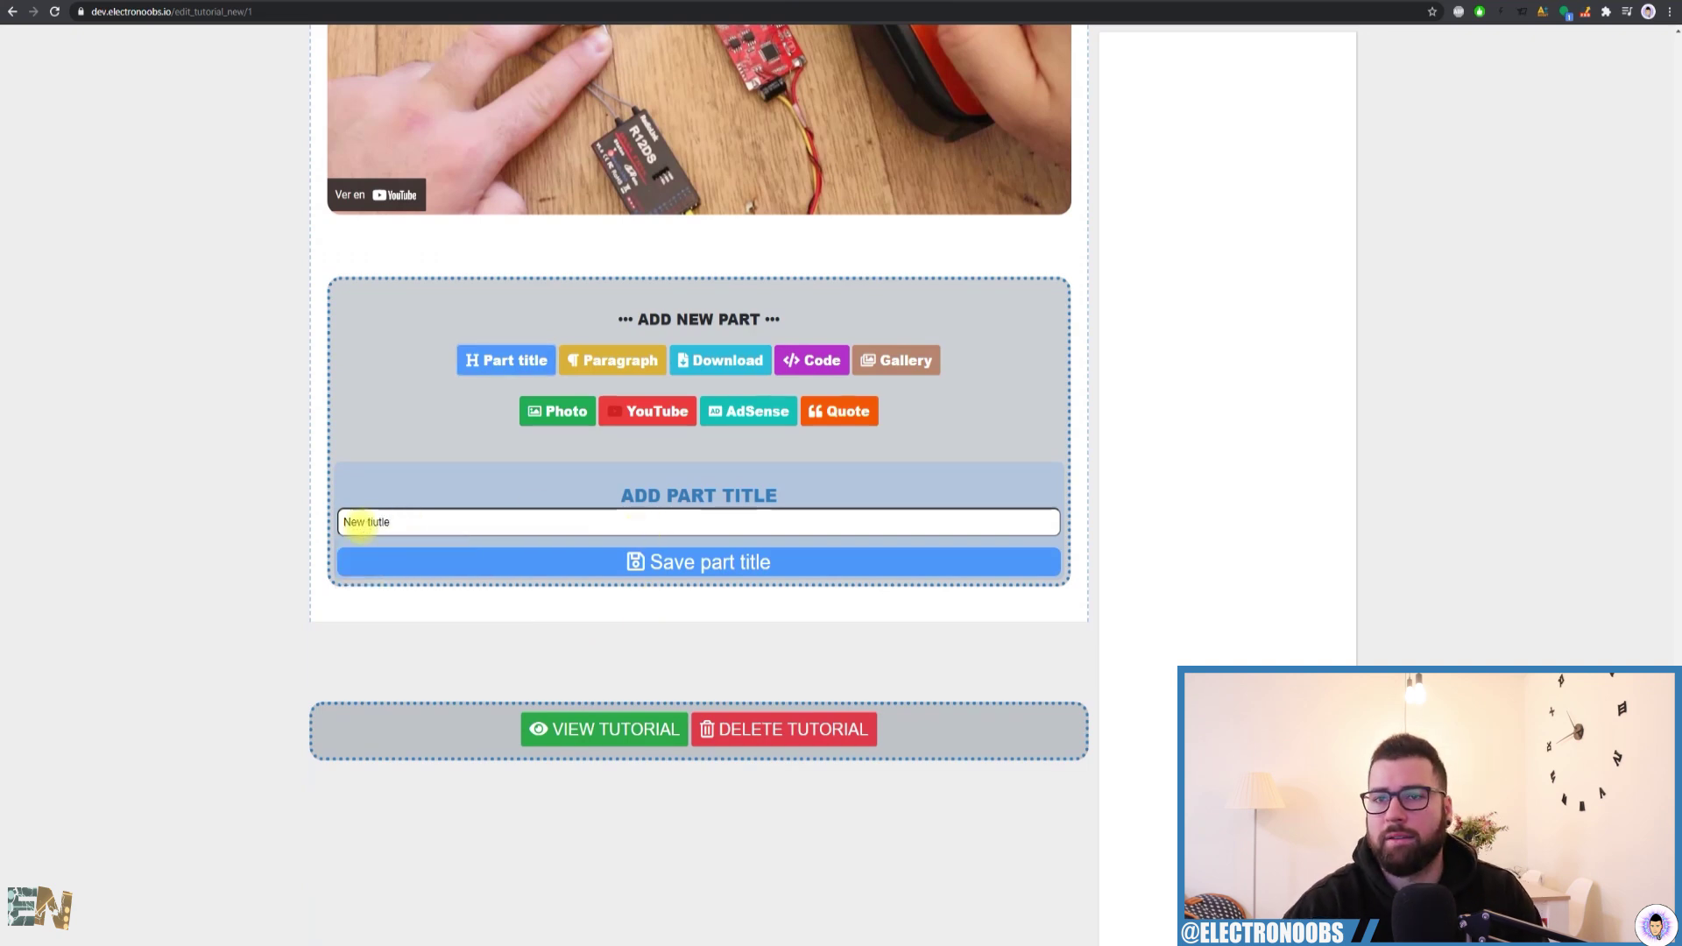
drag(371, 522, 571, 529)
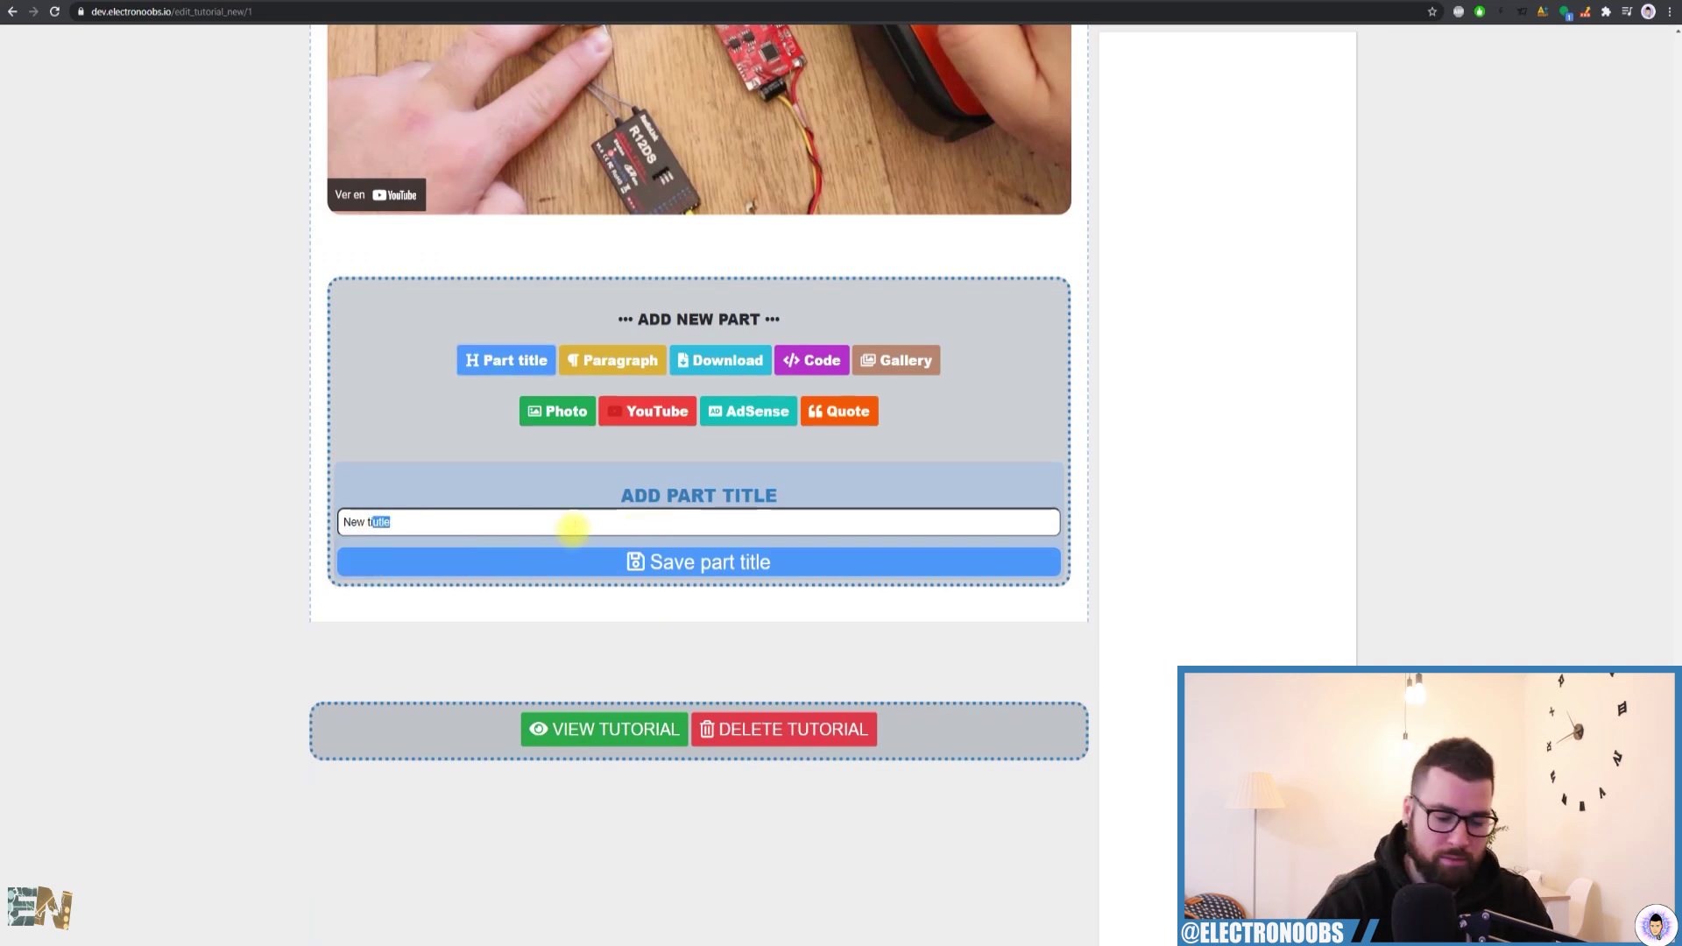
click(753, 564)
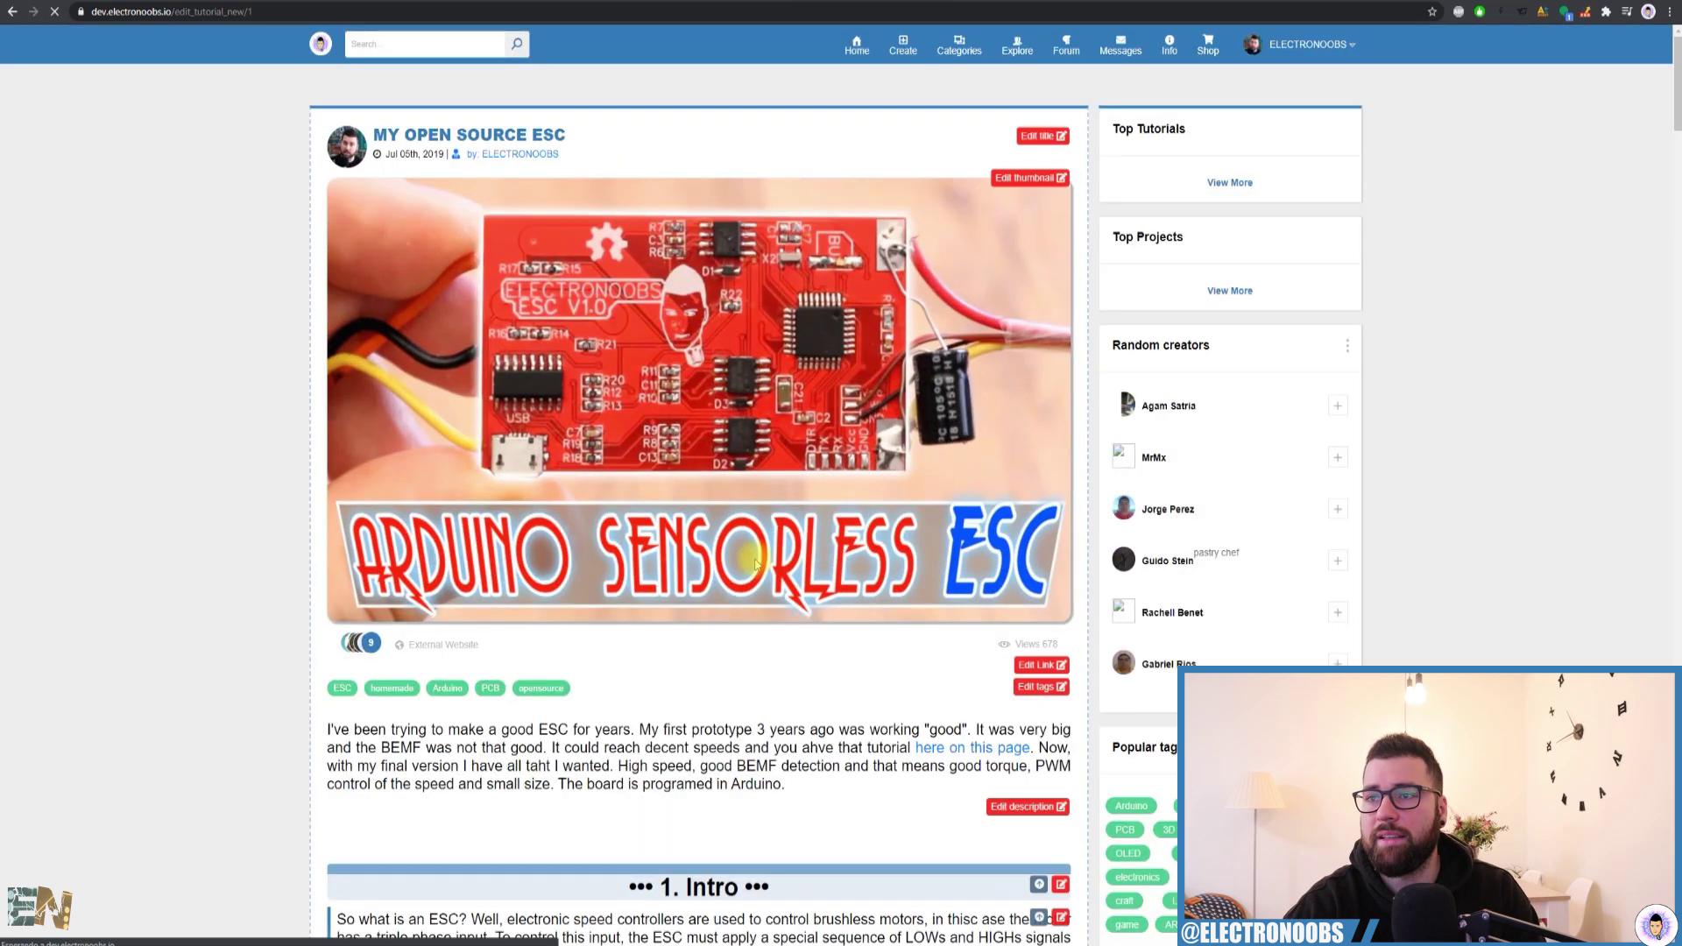
- Copy the Test section's paragraph and save it as a new paragraph part under "New title"
scroll(755, 563, down, 15)
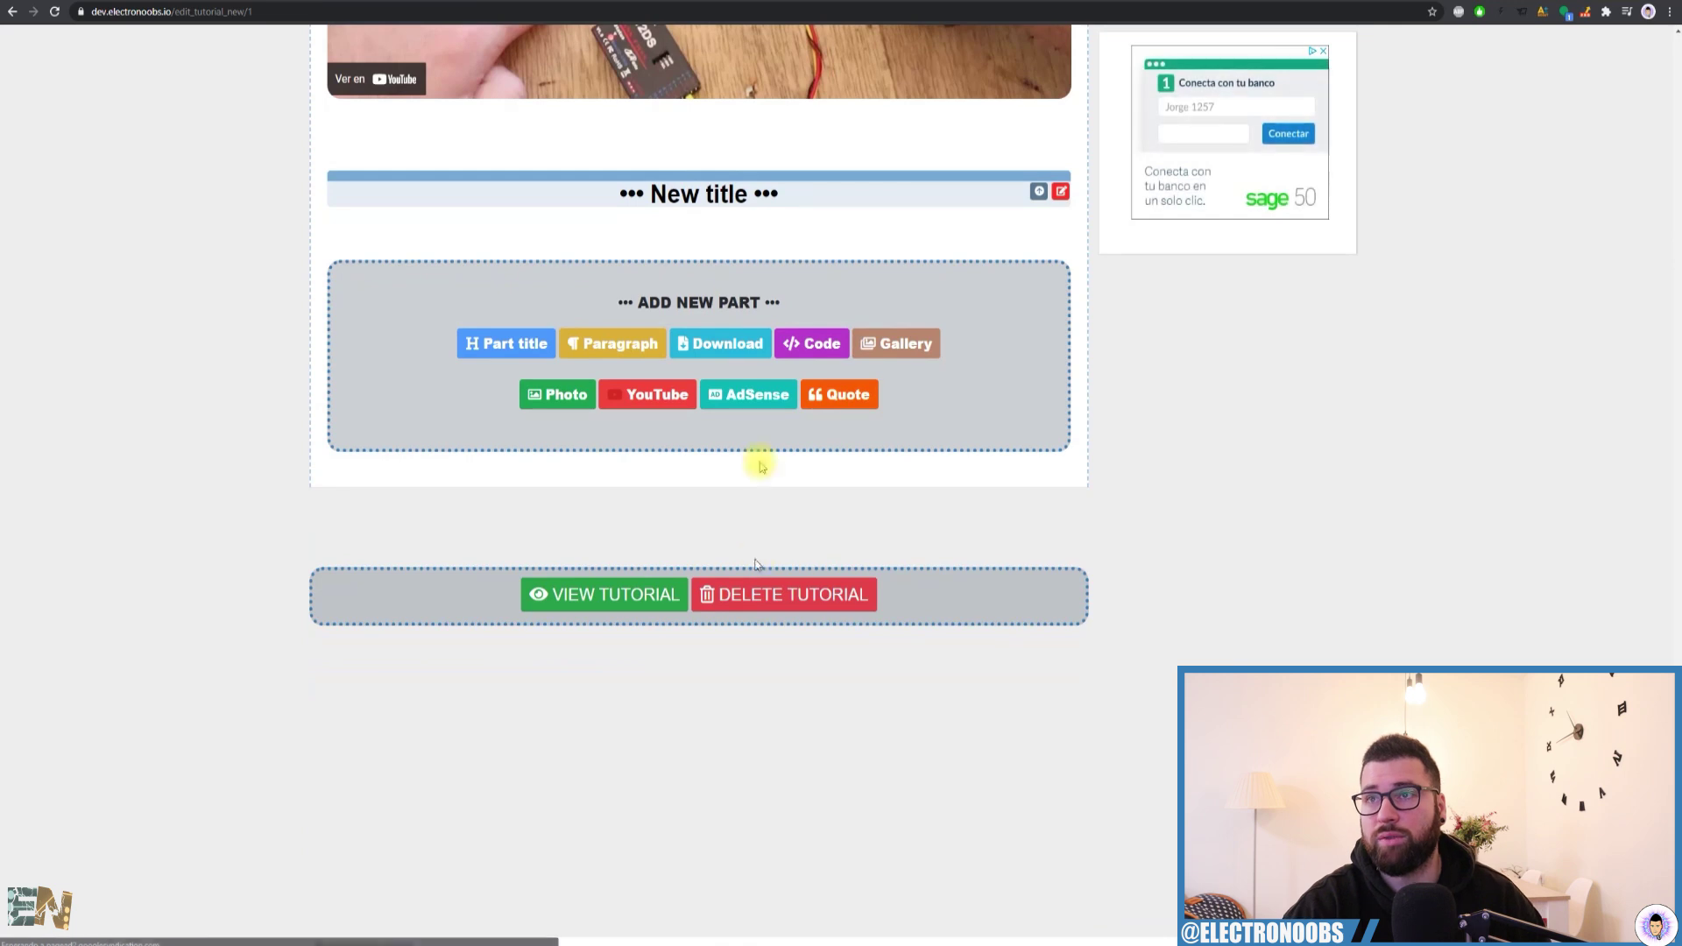
scroll(753, 358, up, 3)
scroll(518, 563, up, 4)
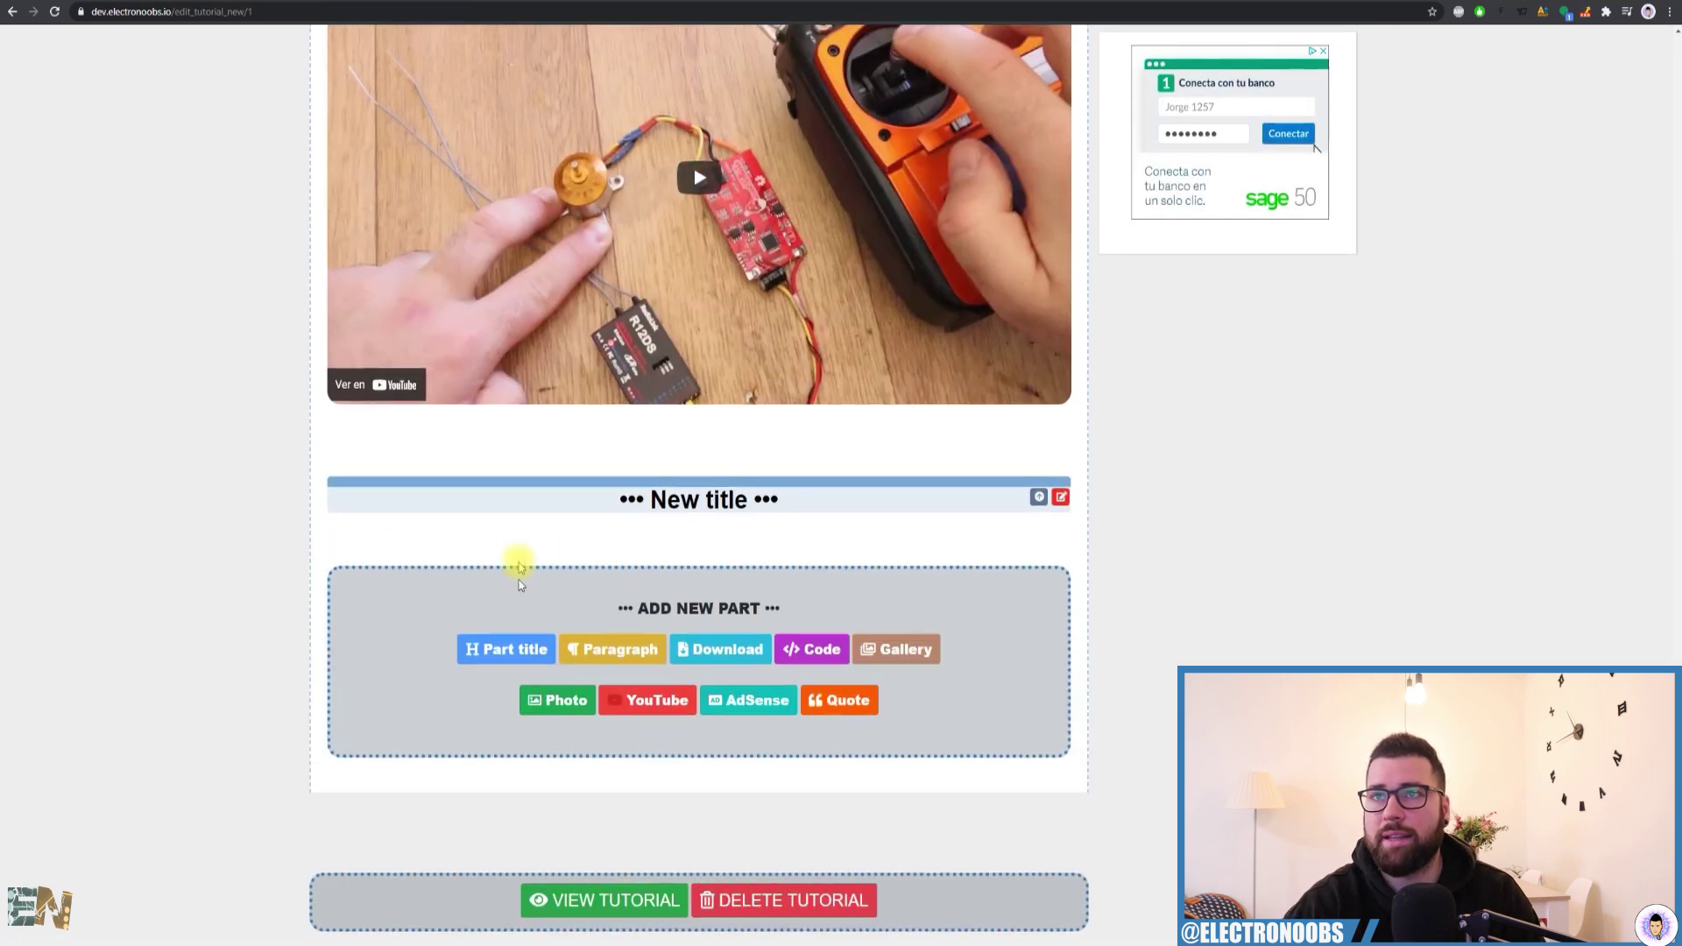
drag(340, 172, 894, 263)
key(ctrl+c)
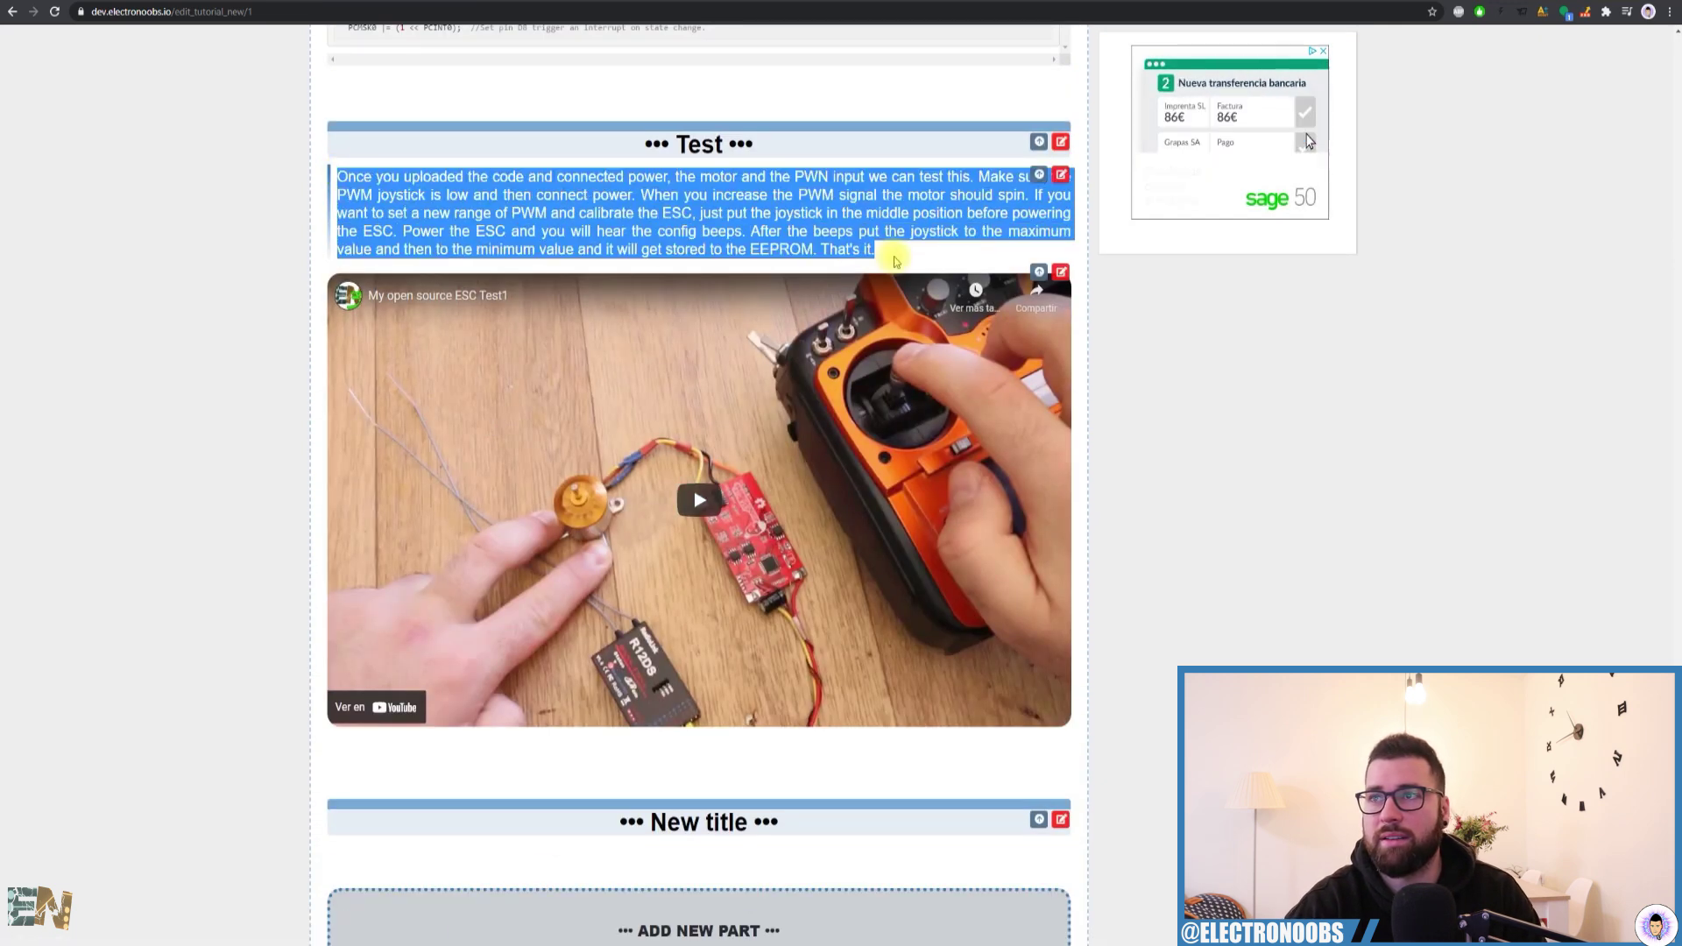
scroll(807, 552, down, 3)
click(579, 694)
scroll(601, 724, down, 2)
click(620, 727)
key(ctrl+v)
scroll(666, 736, down, 2)
click(708, 763)
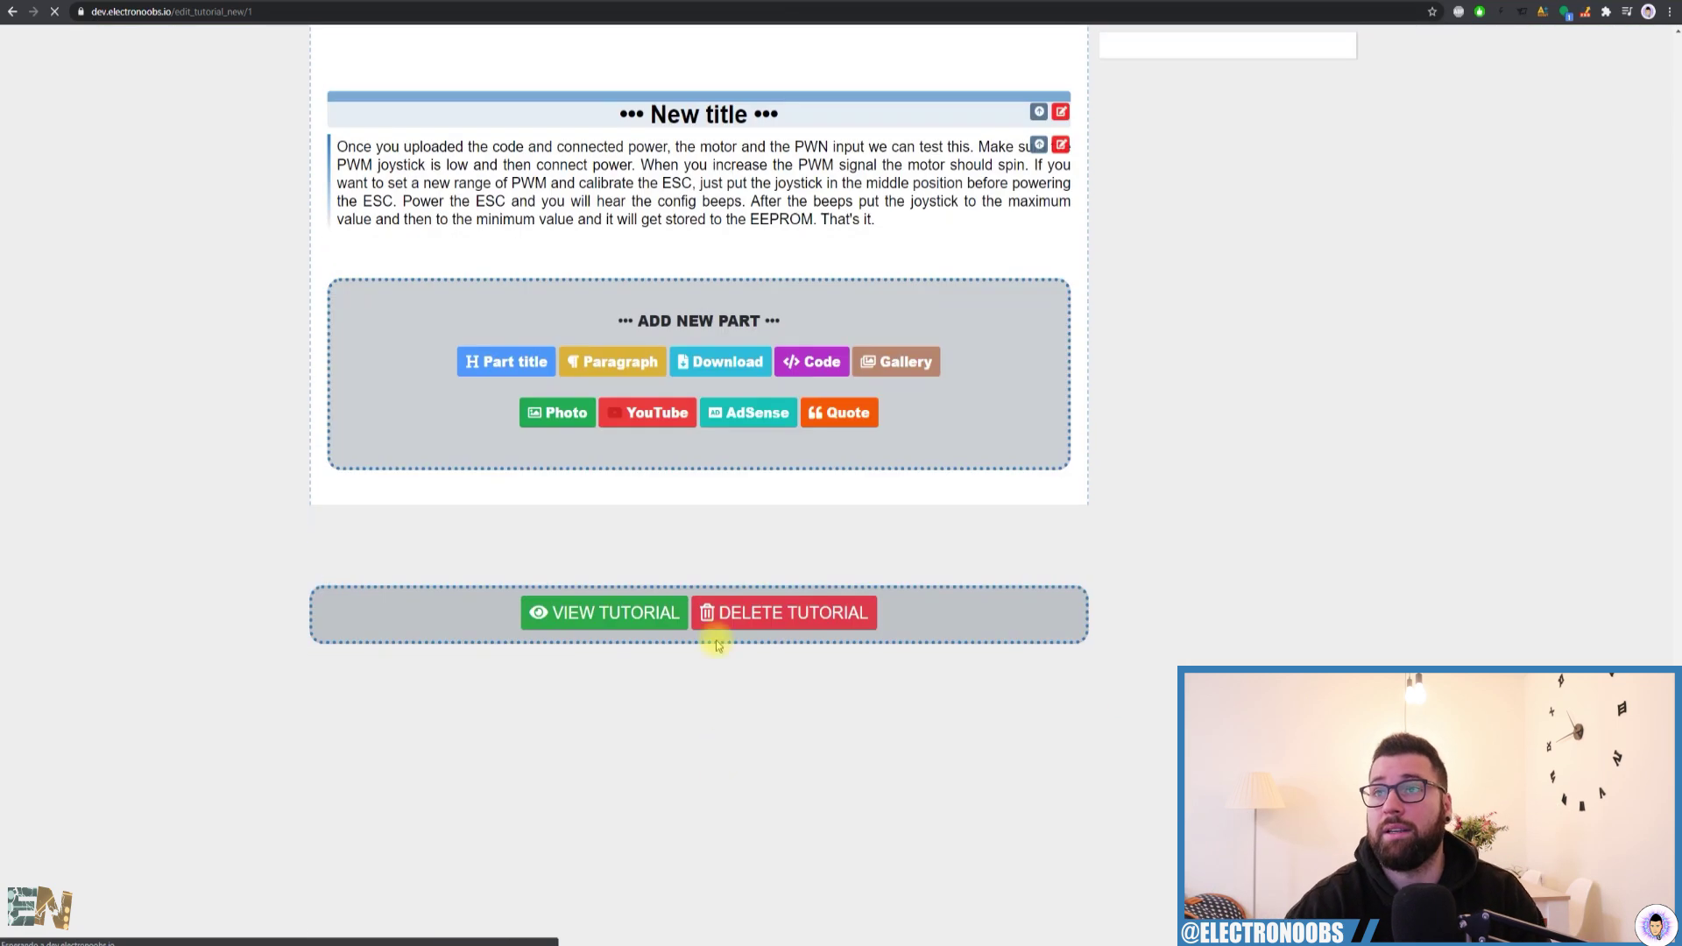
- Move the new paragraph up one position so it sits above "New title", and highlight its text
scroll(717, 645, up, 2)
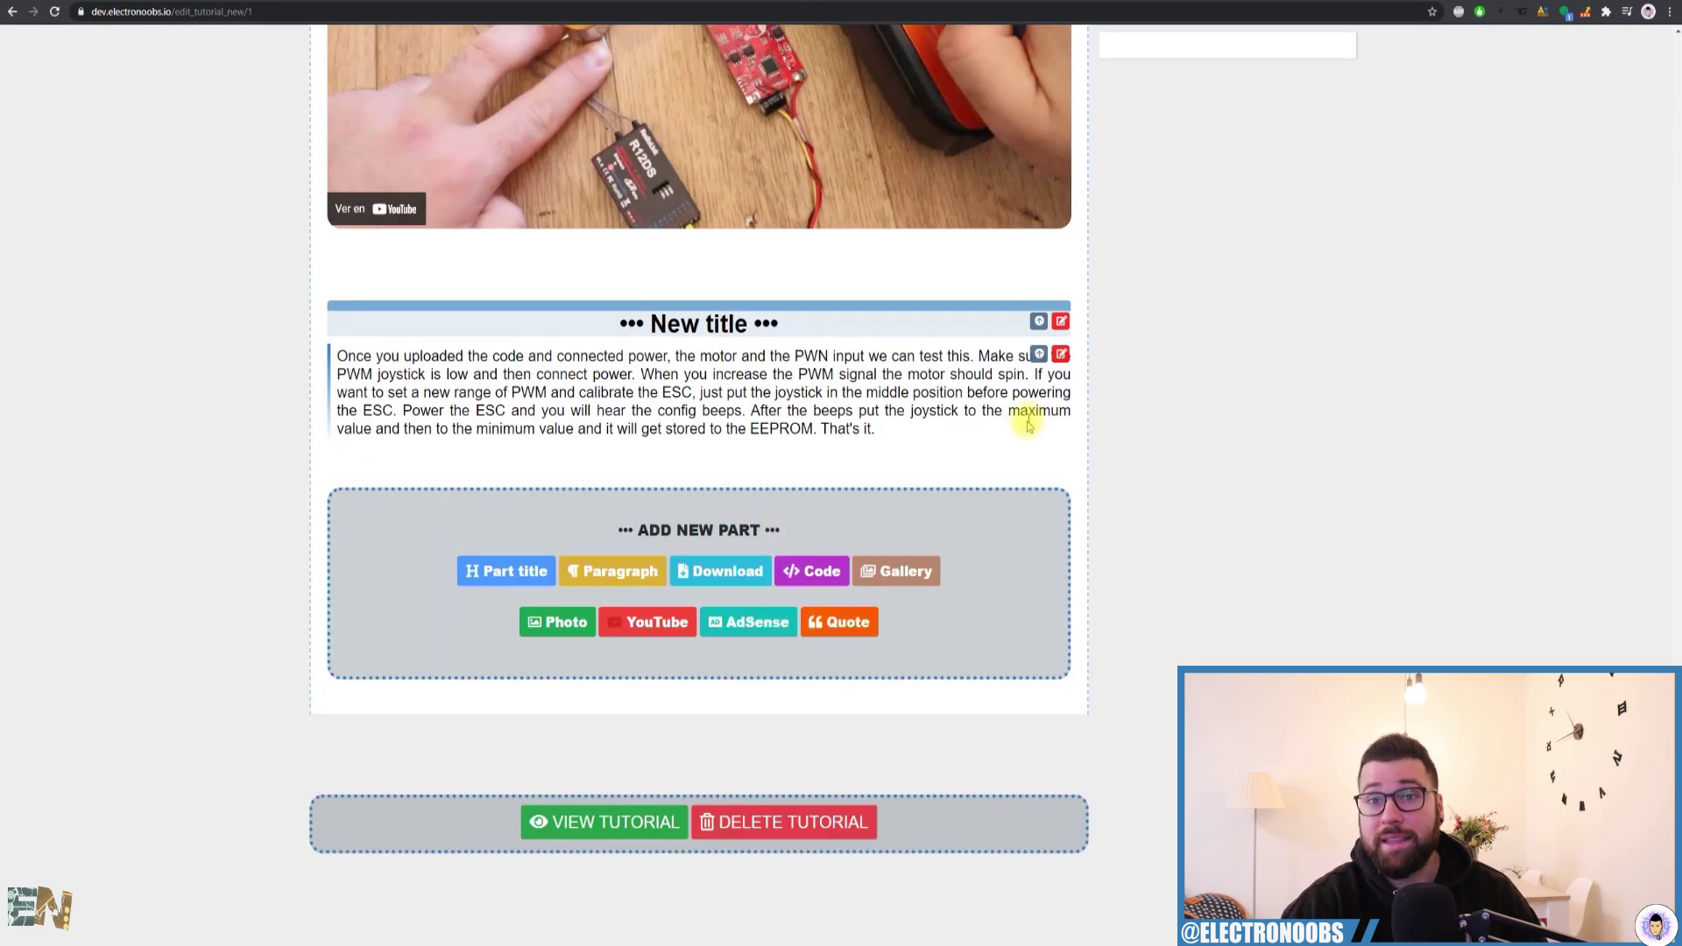
scroll(938, 462, up, 2)
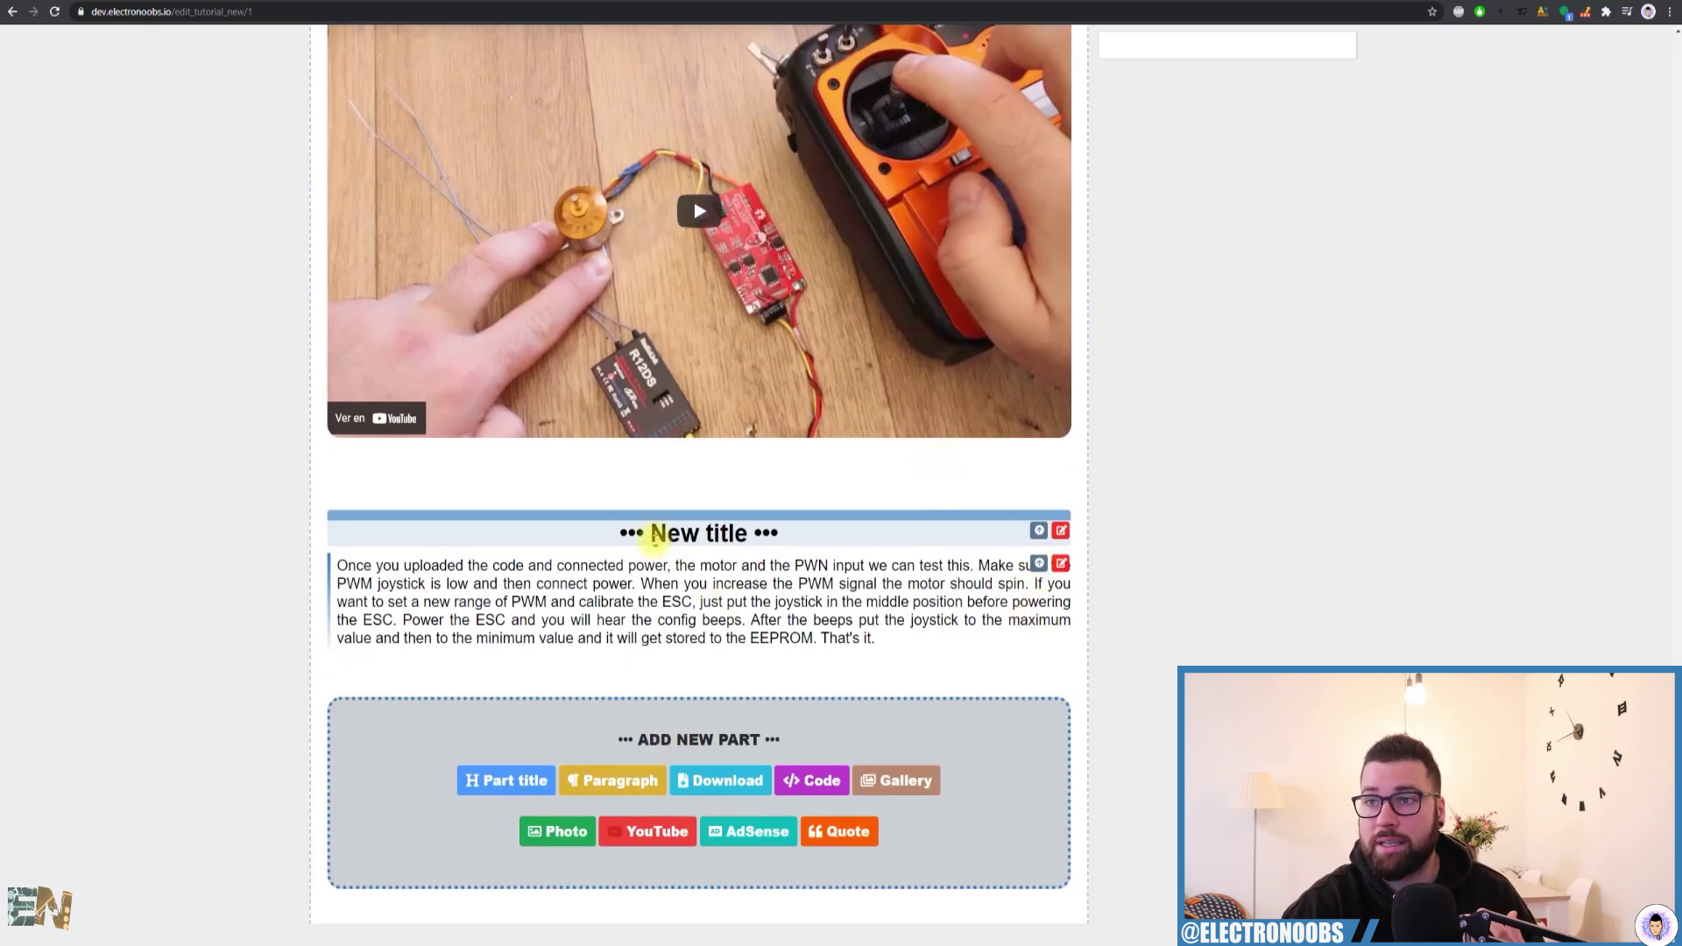
drag(655, 535, 773, 535)
drag(489, 583, 631, 585)
click(765, 653)
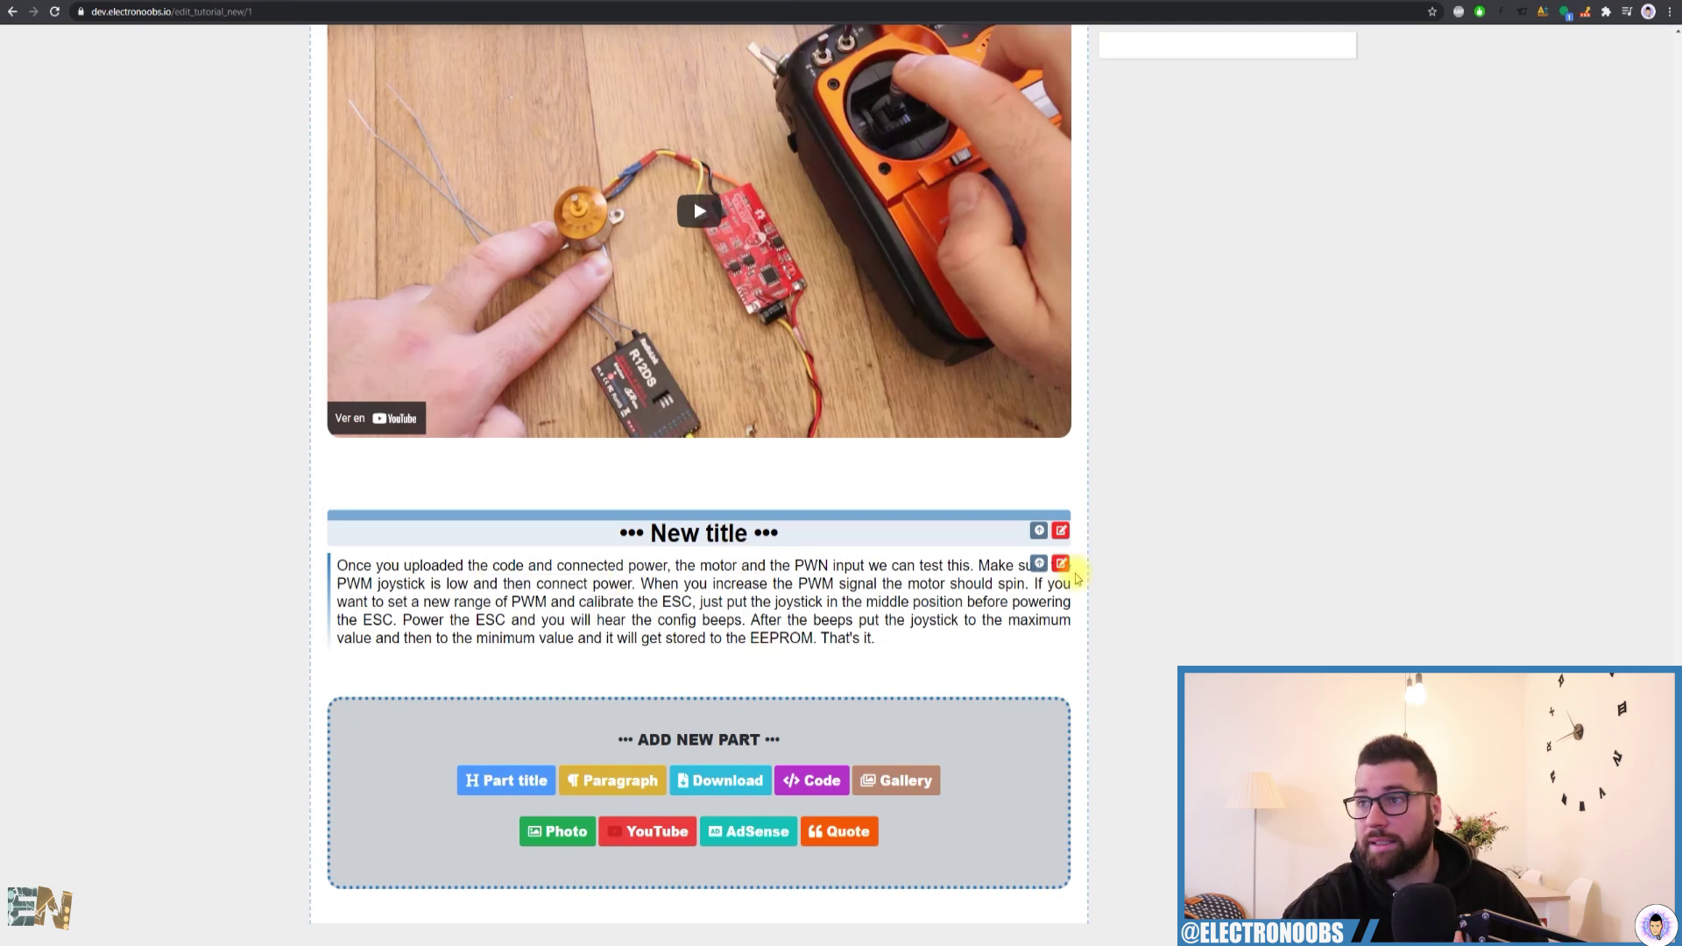
click(1039, 566)
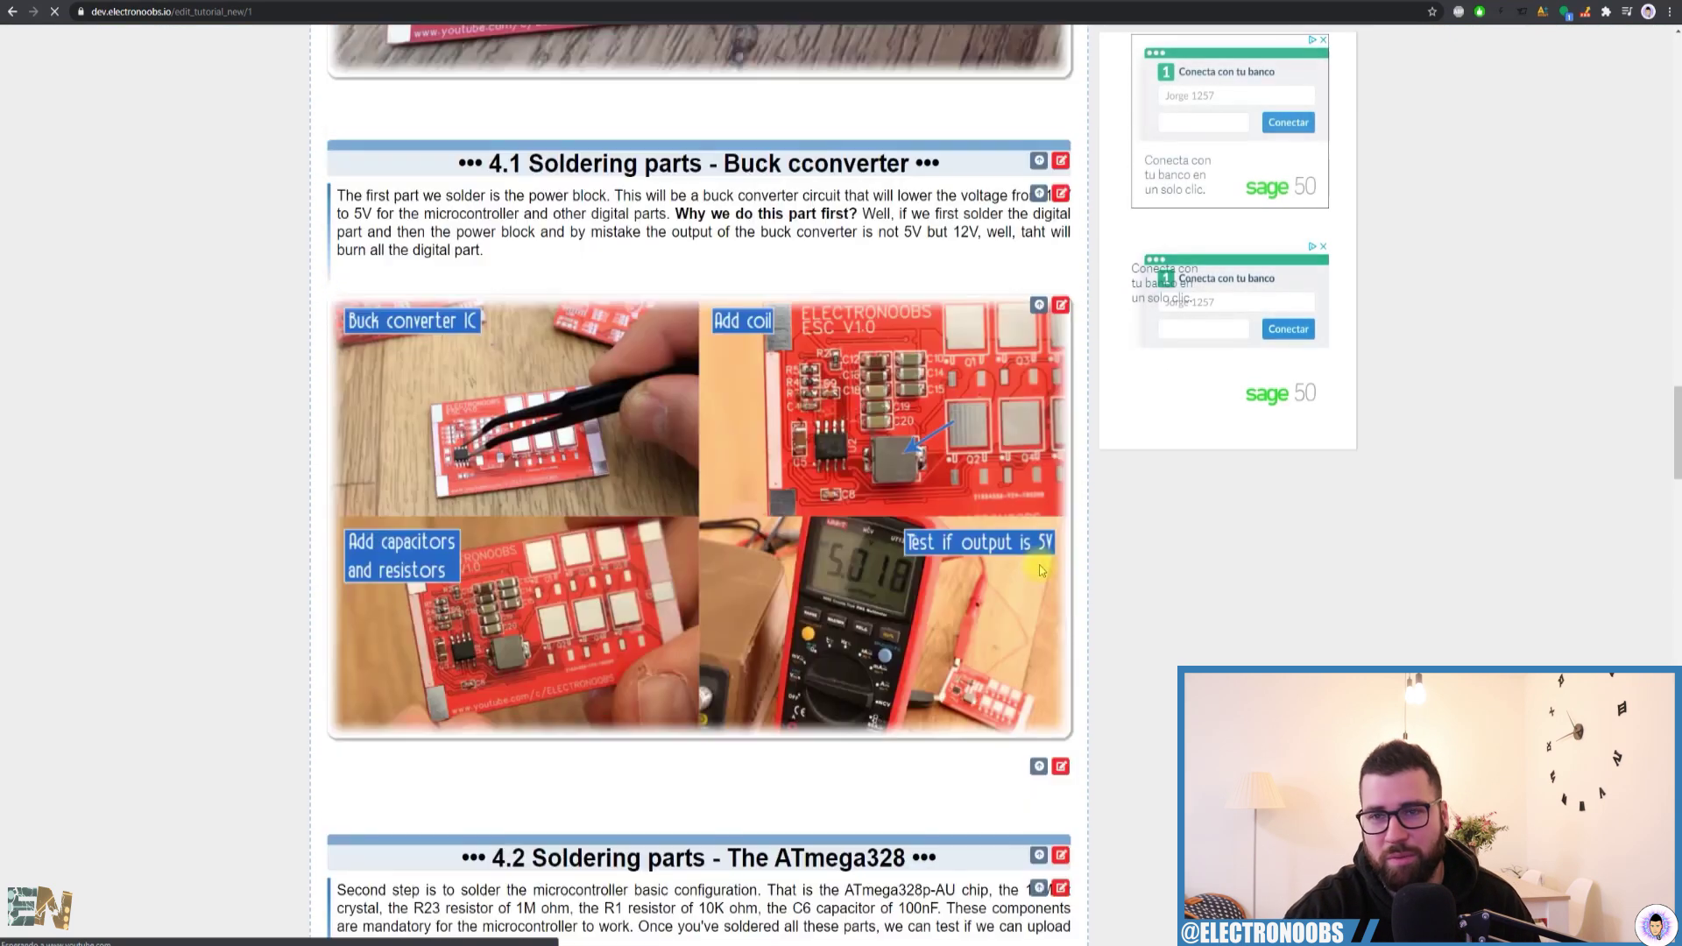
scroll(1041, 570, down, 1)
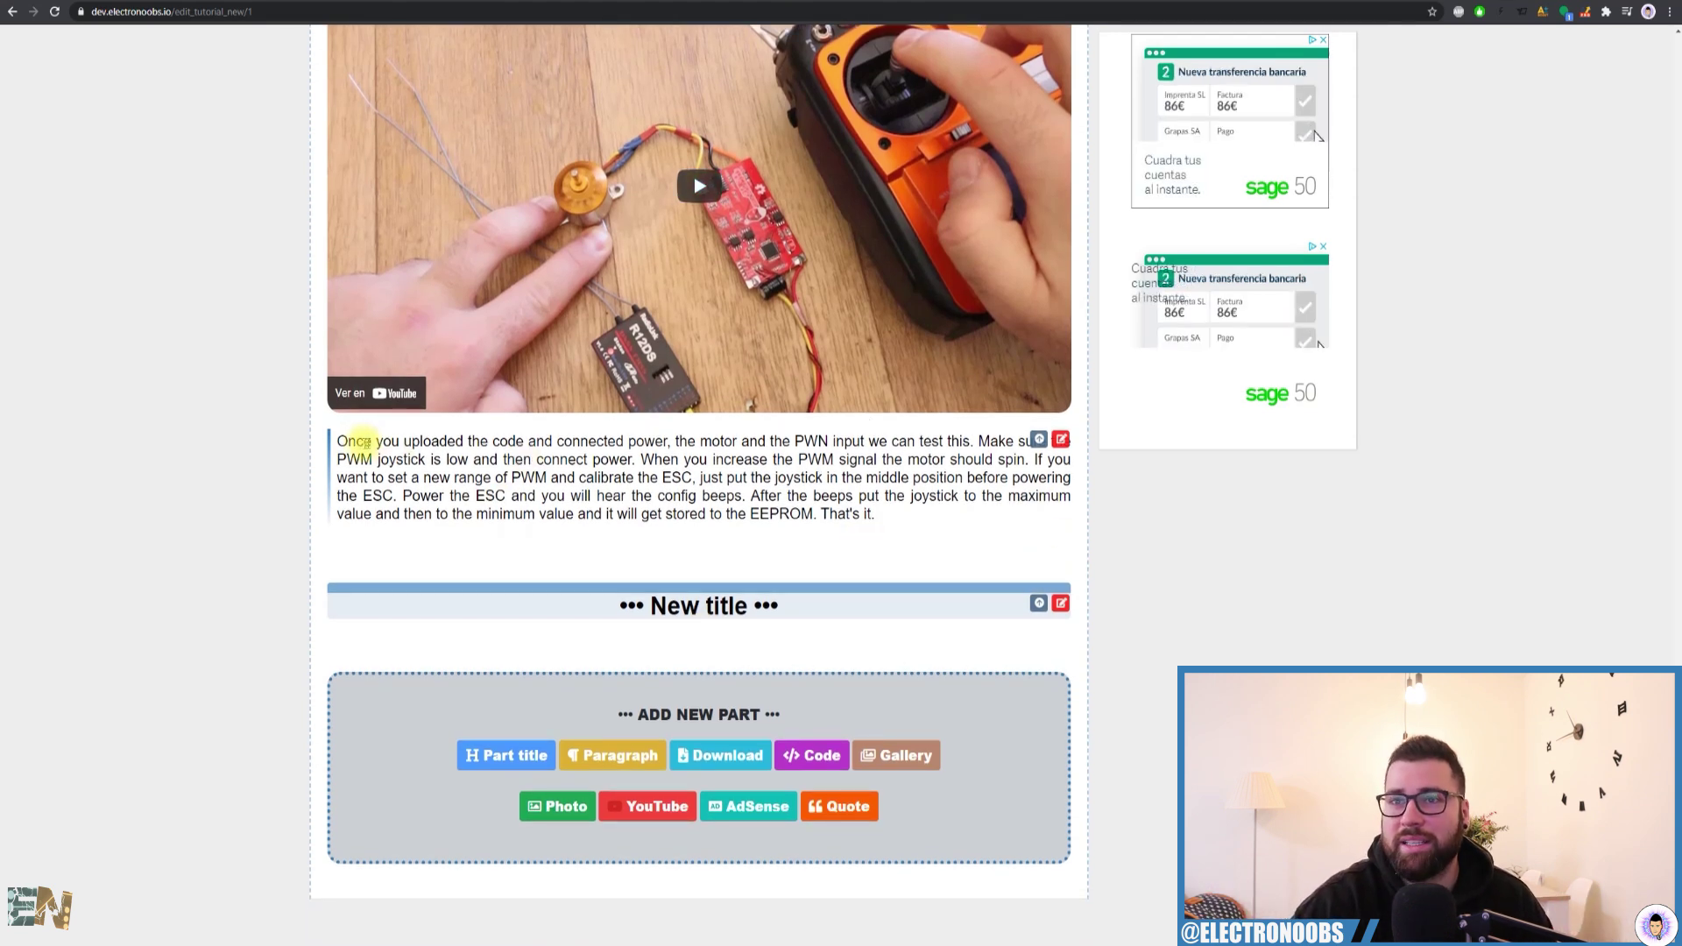
drag(340, 441, 886, 517)
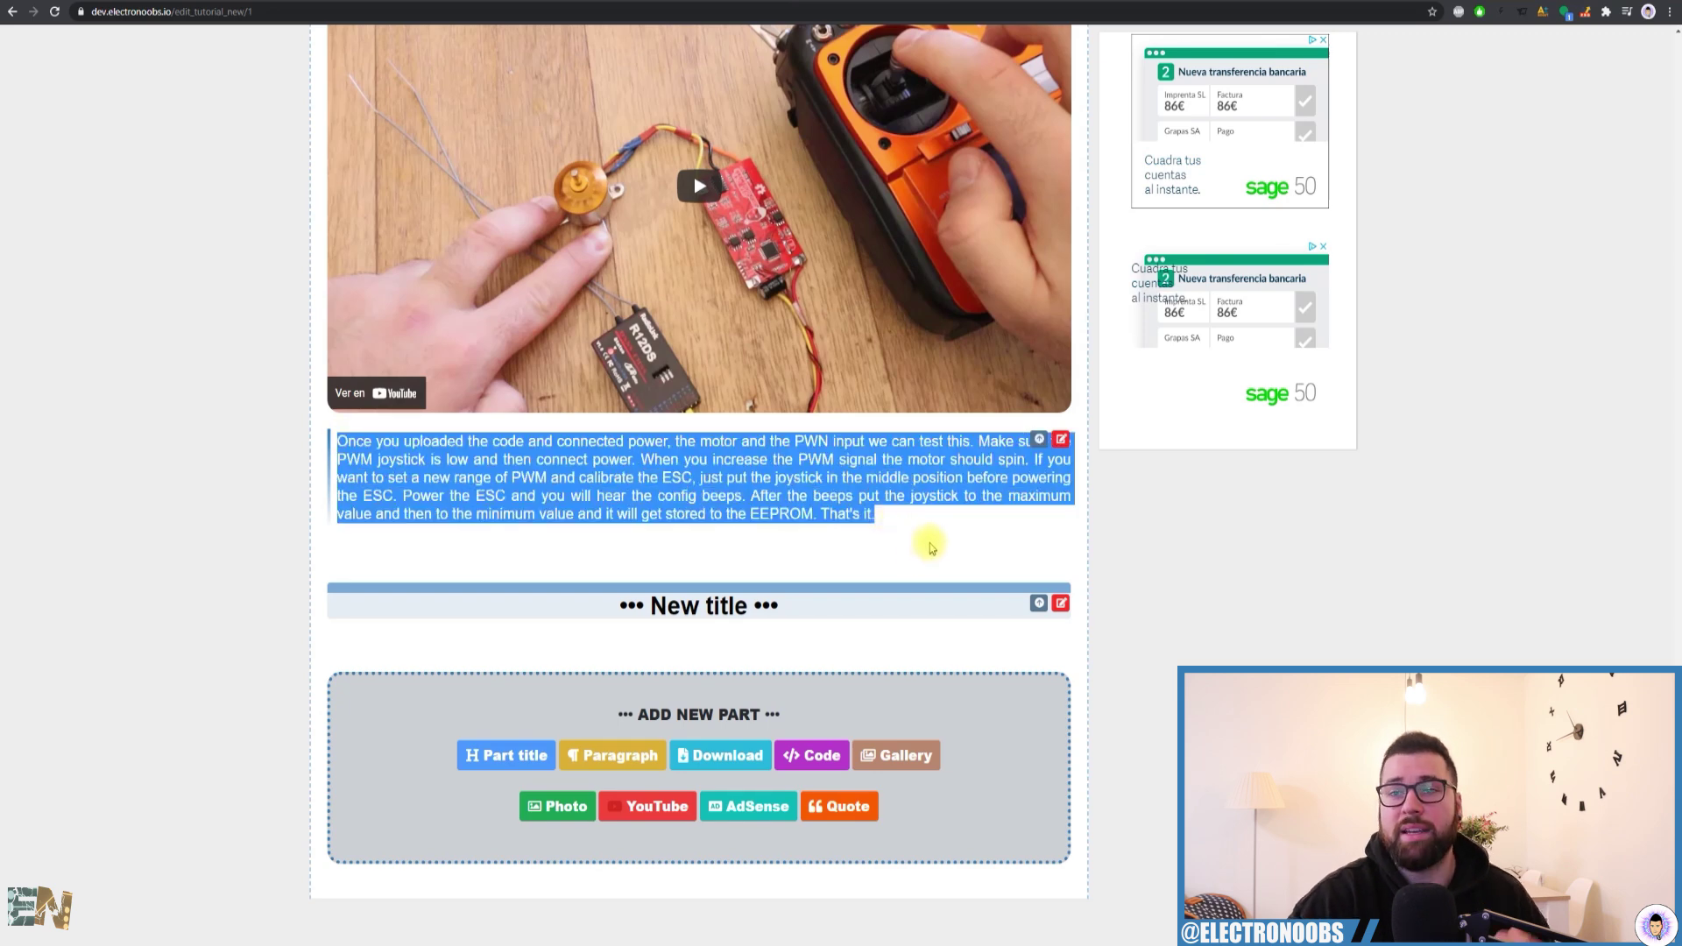
- Move the "New title" part up one position above its paragraph and check the order at the end of the tutorial
click(1039, 604)
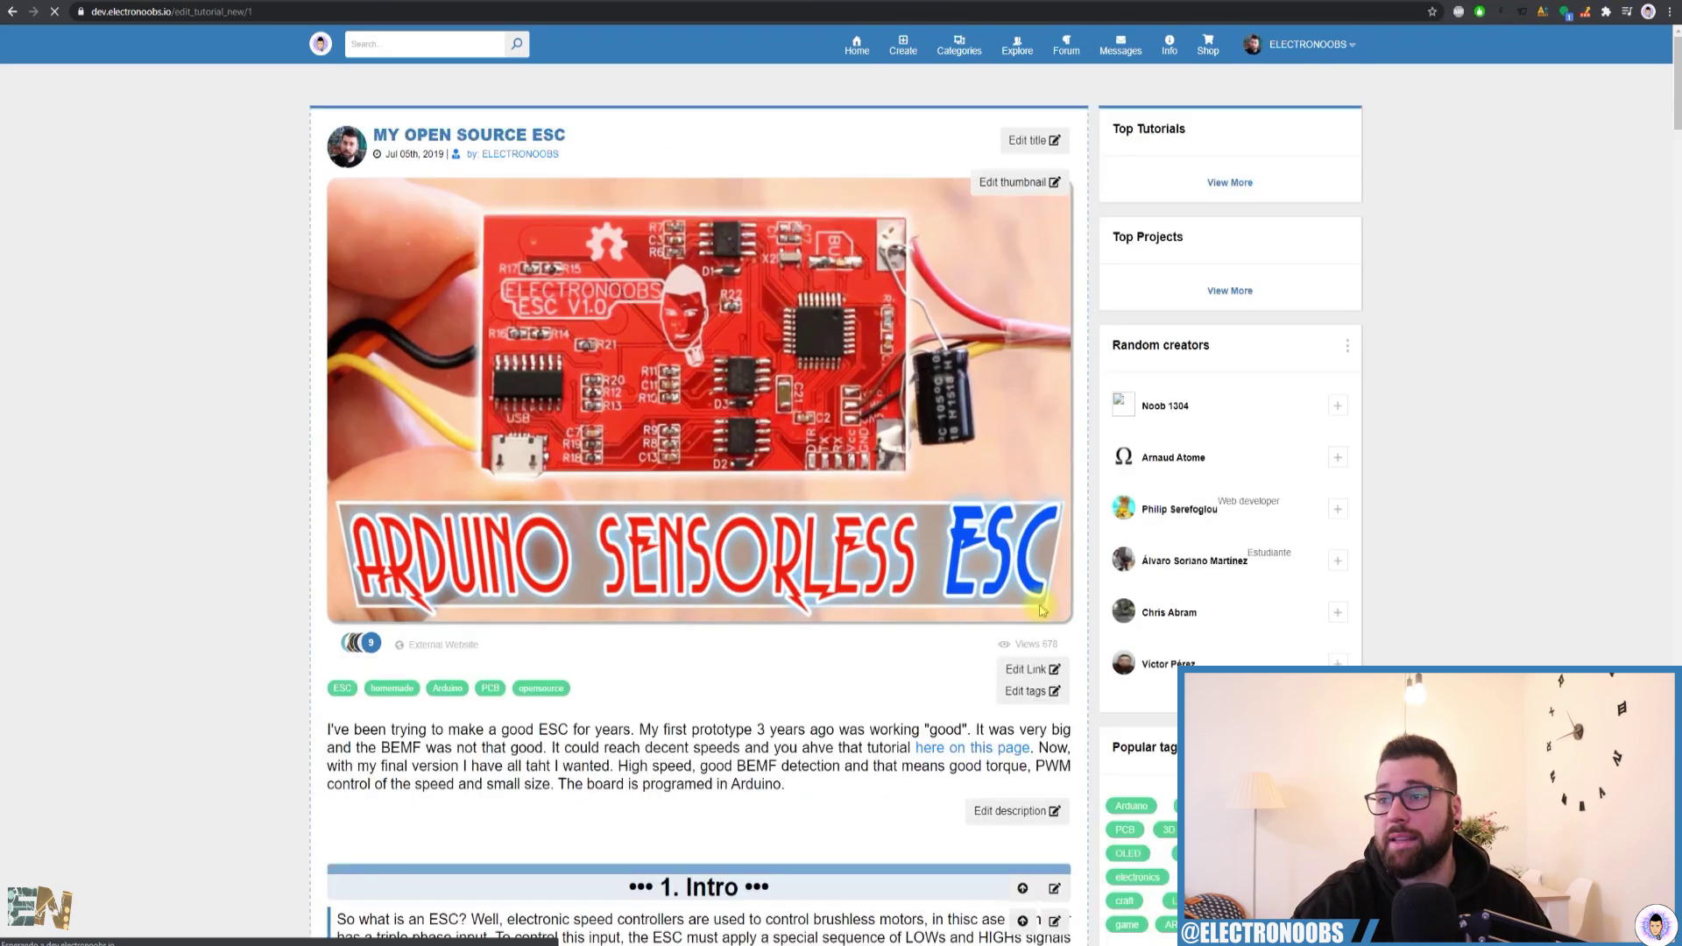
scroll(920, 534, down, 8)
scroll(867, 491, up, 5)
scroll(854, 473, down, 20)
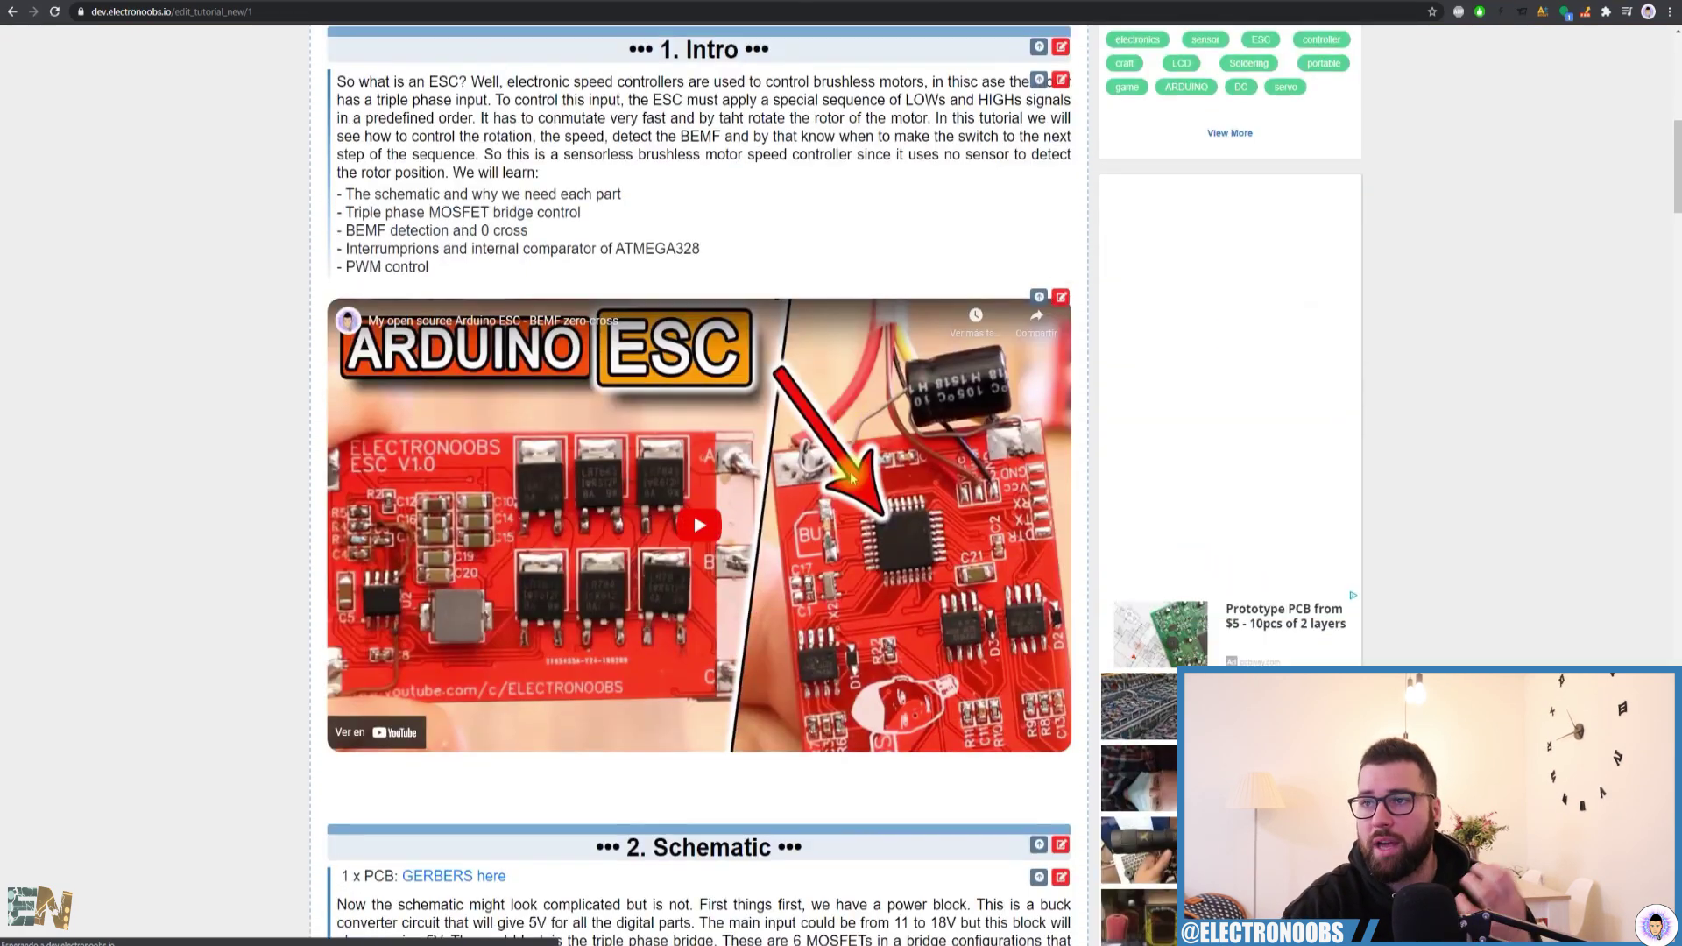
scroll(851, 479, down, 20)
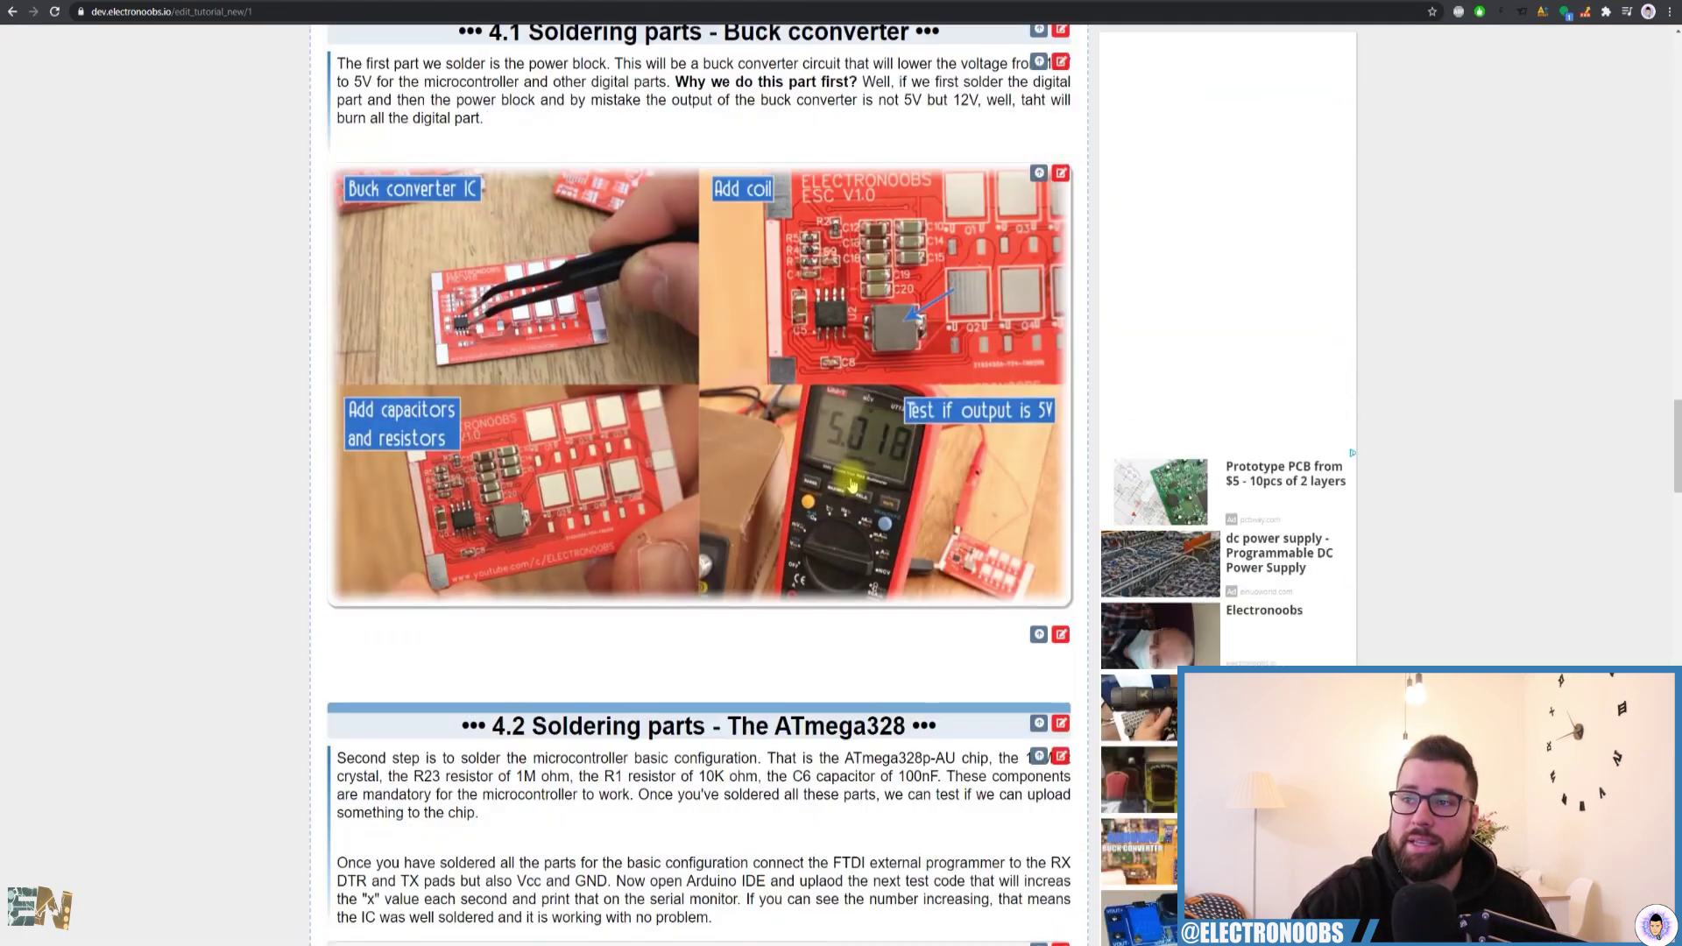
scroll(851, 482, down, 10)
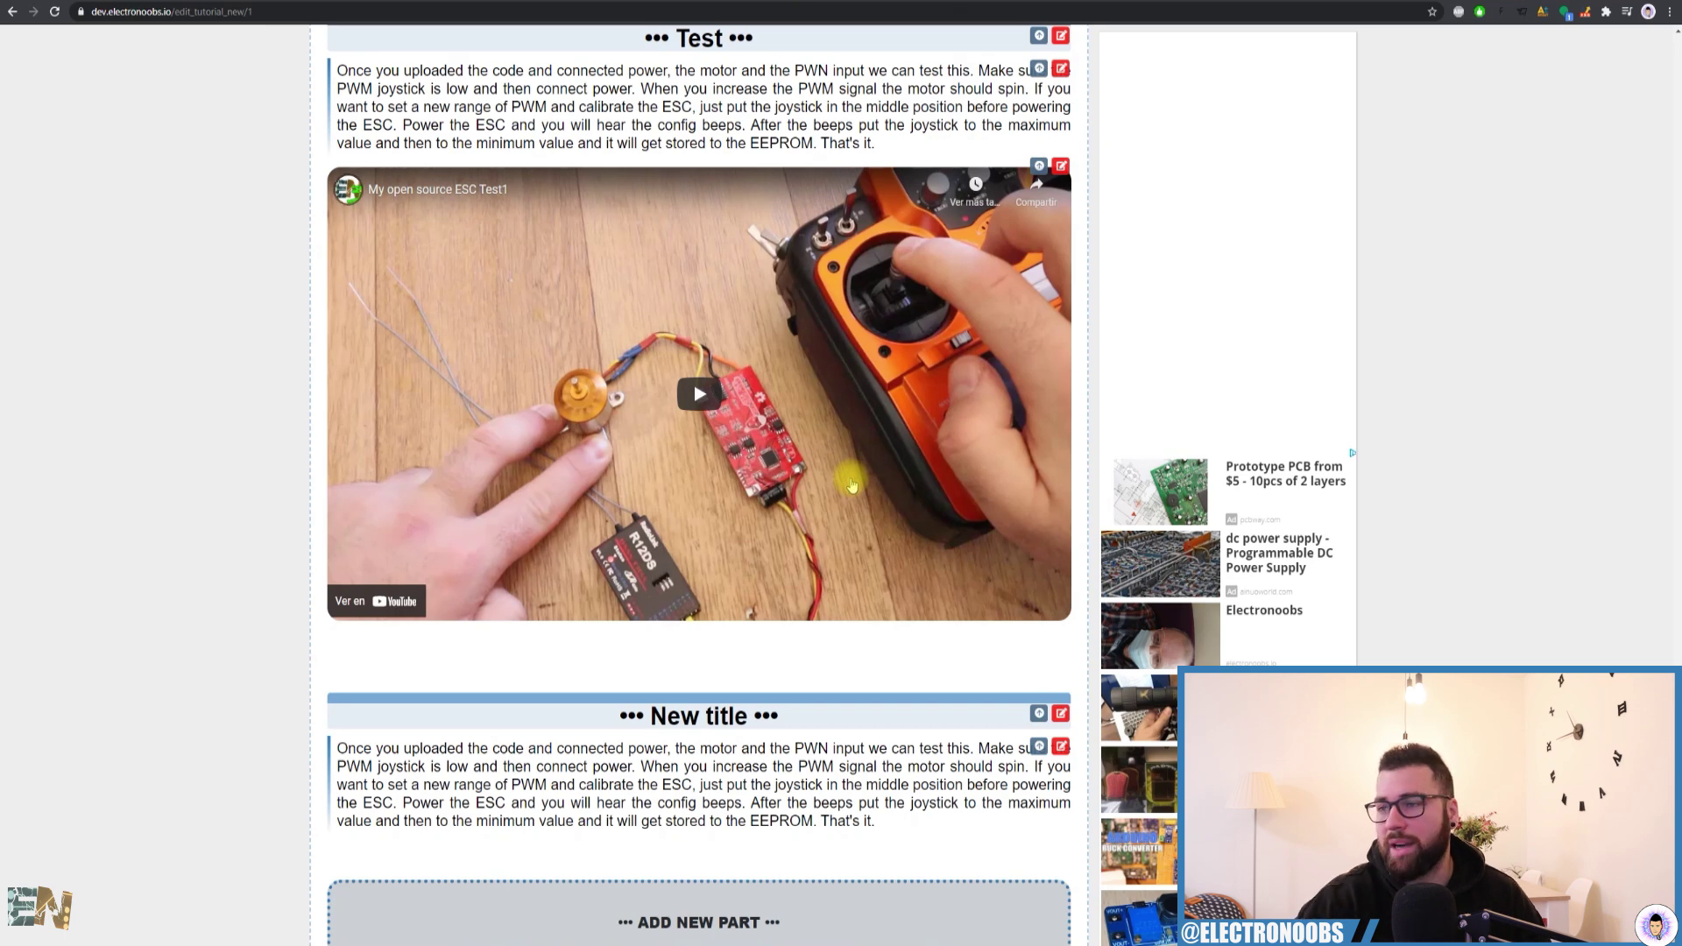
scroll(851, 484, down, 7)
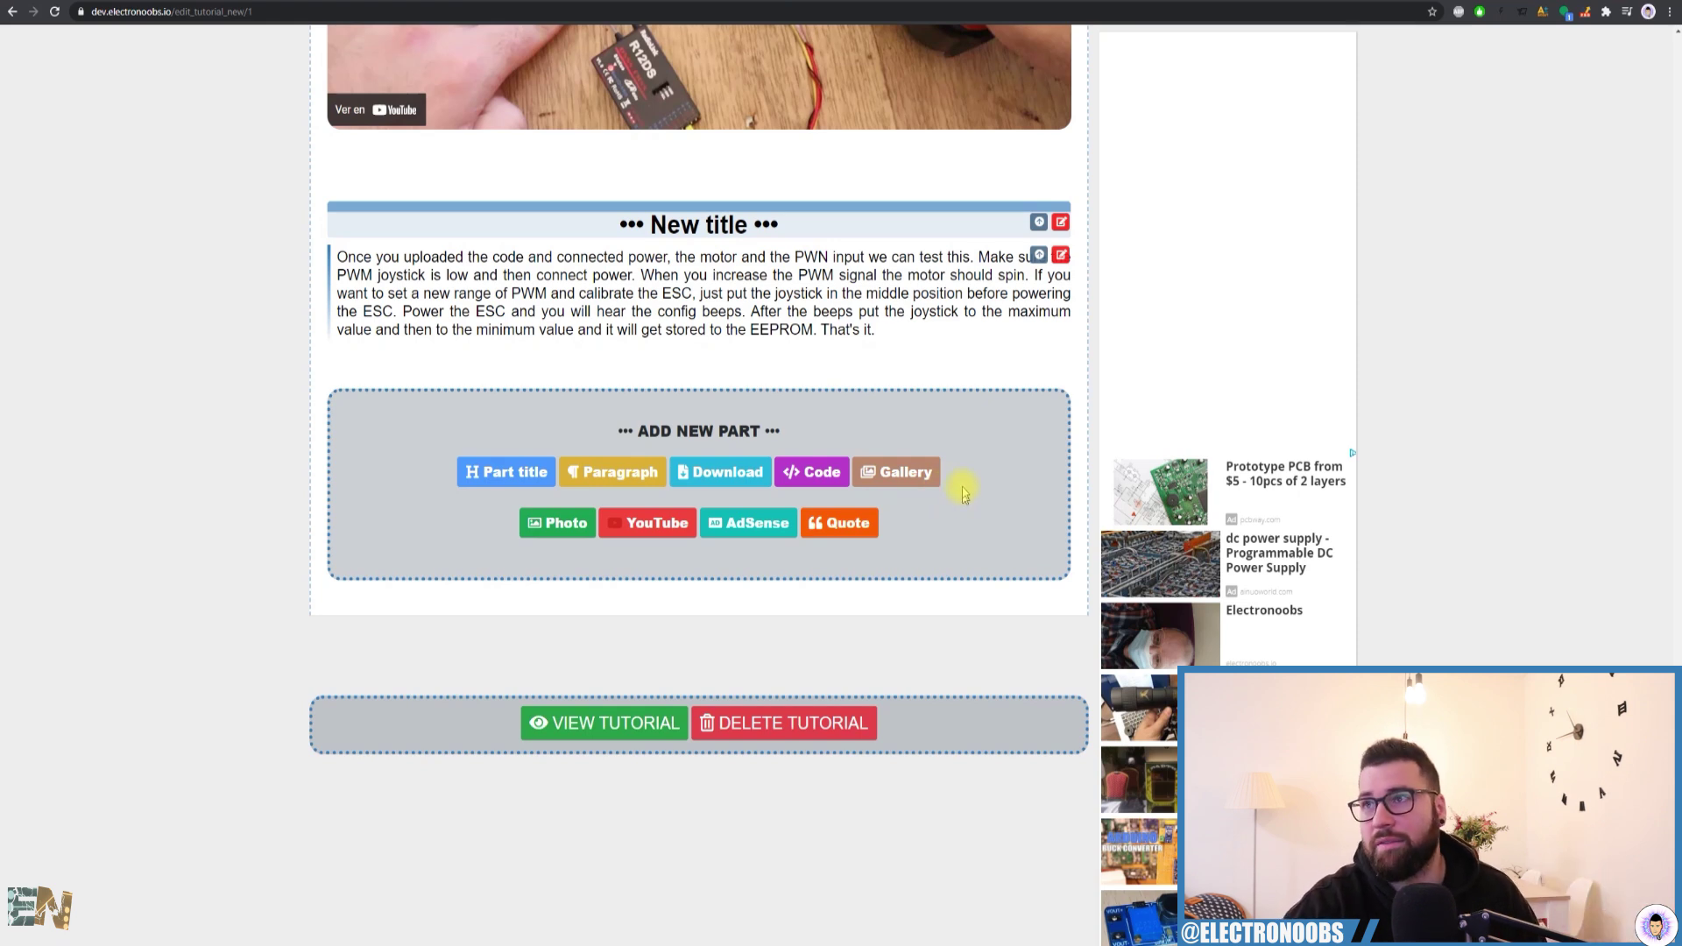
- Return to the start of the tutorial page, show the site's creation options, and open the forum
scroll(964, 492, up, 20)
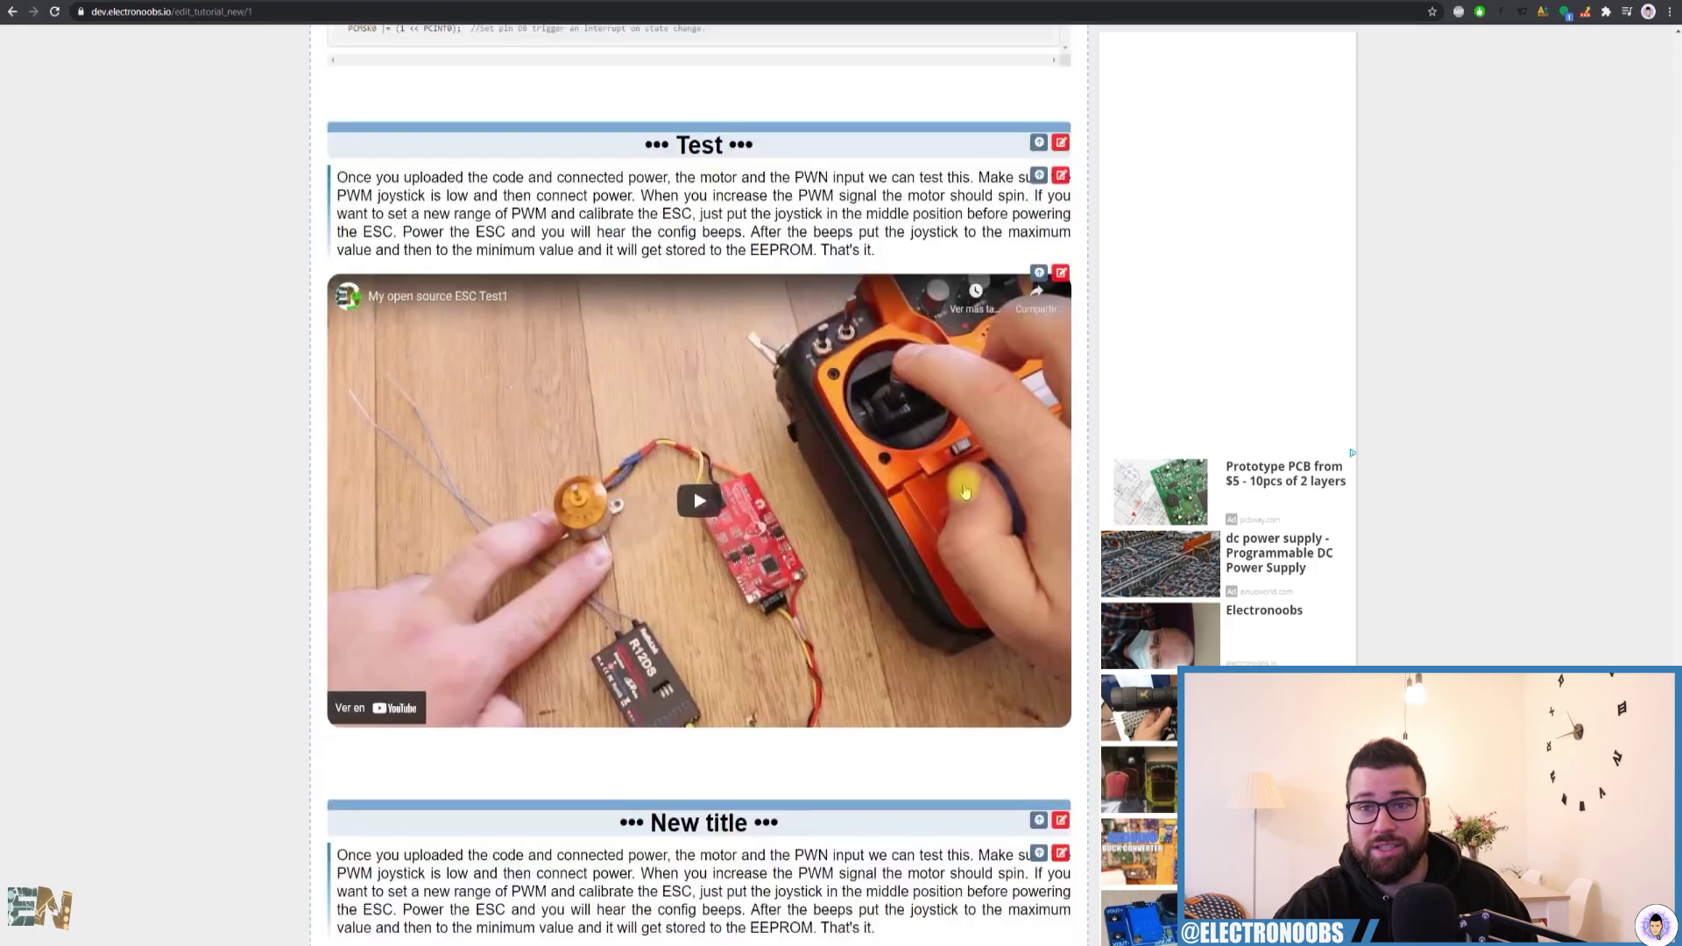
scroll(955, 508, up, 20)
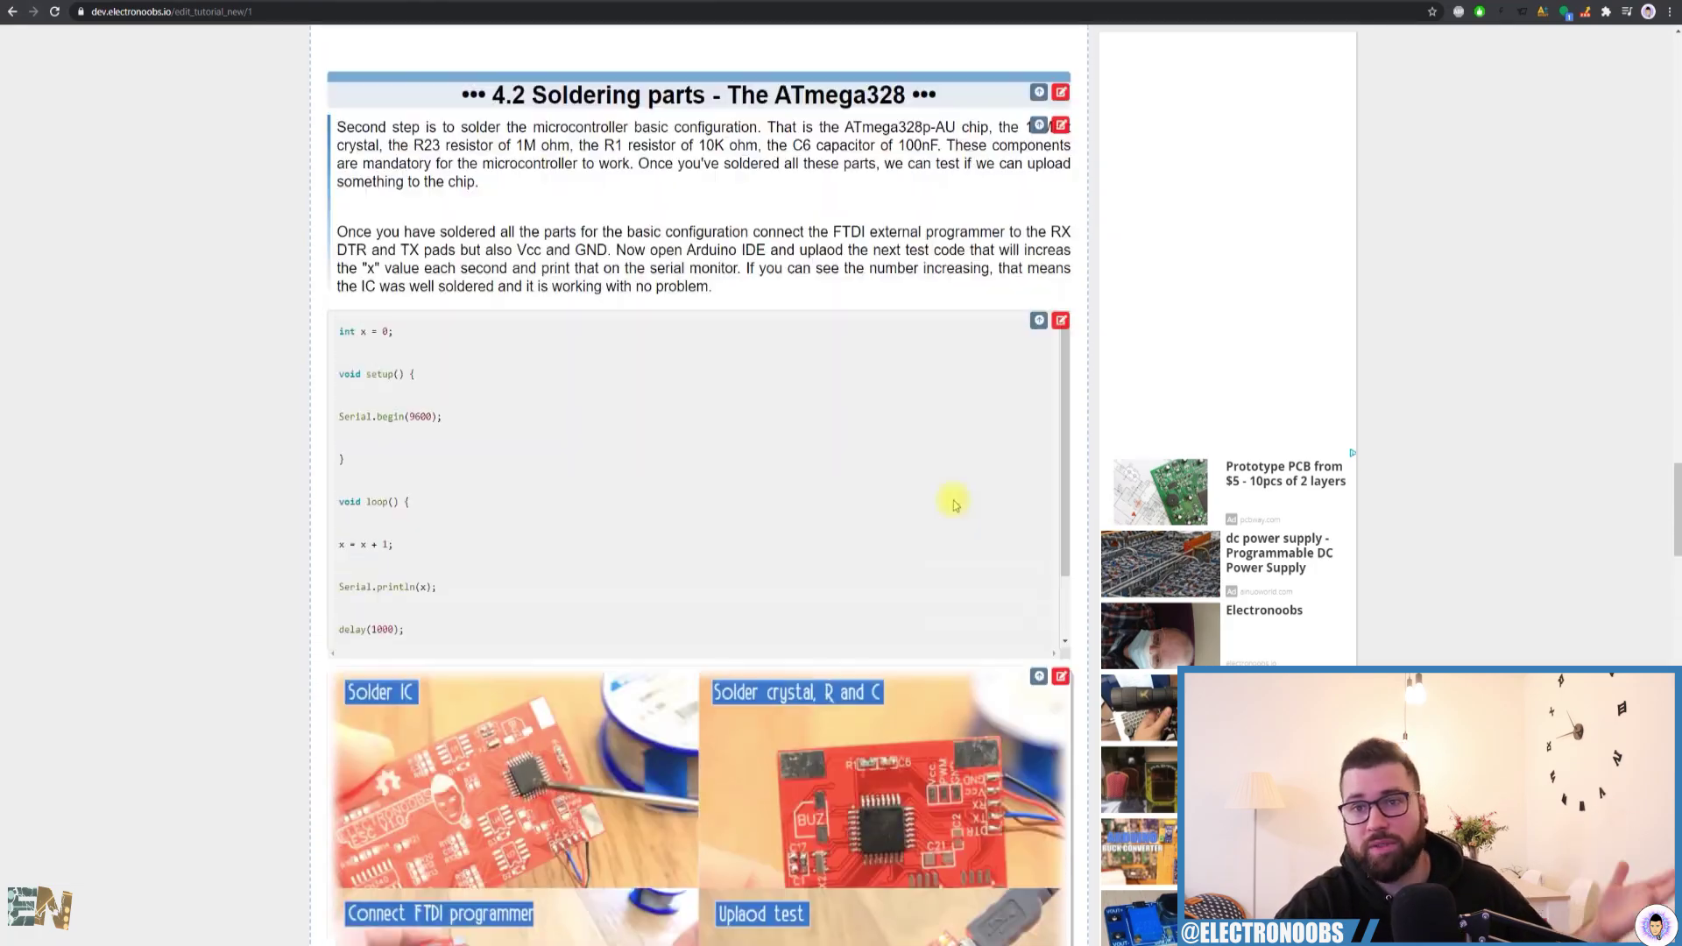
scroll(955, 497, up, 20)
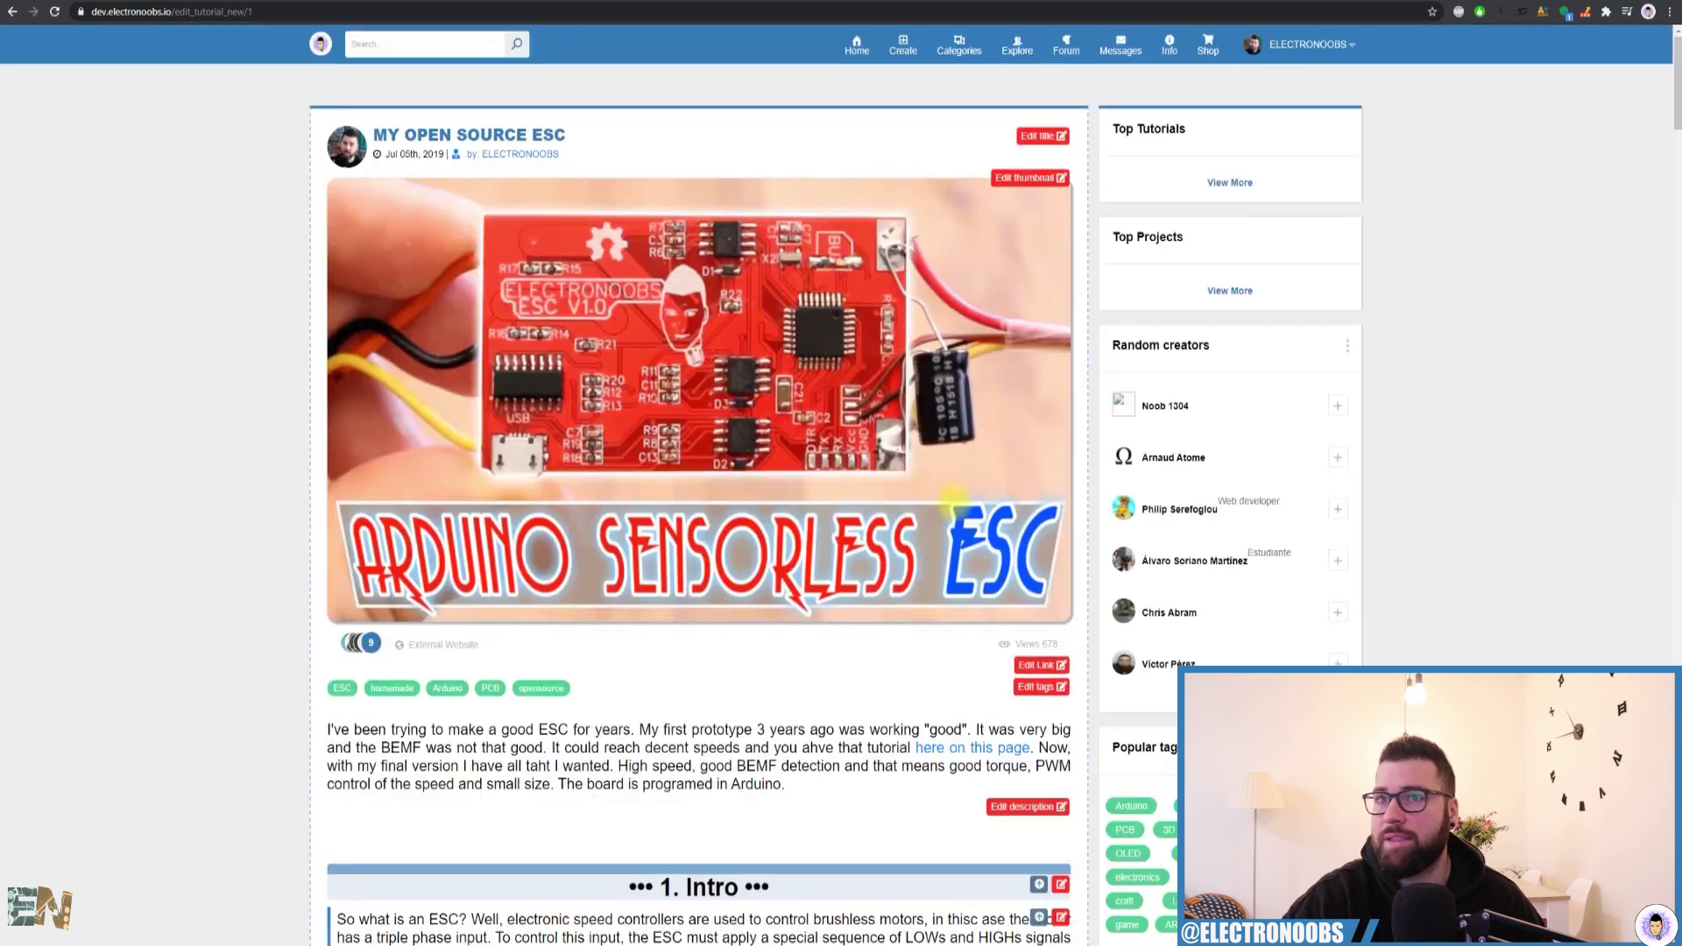
click(907, 45)
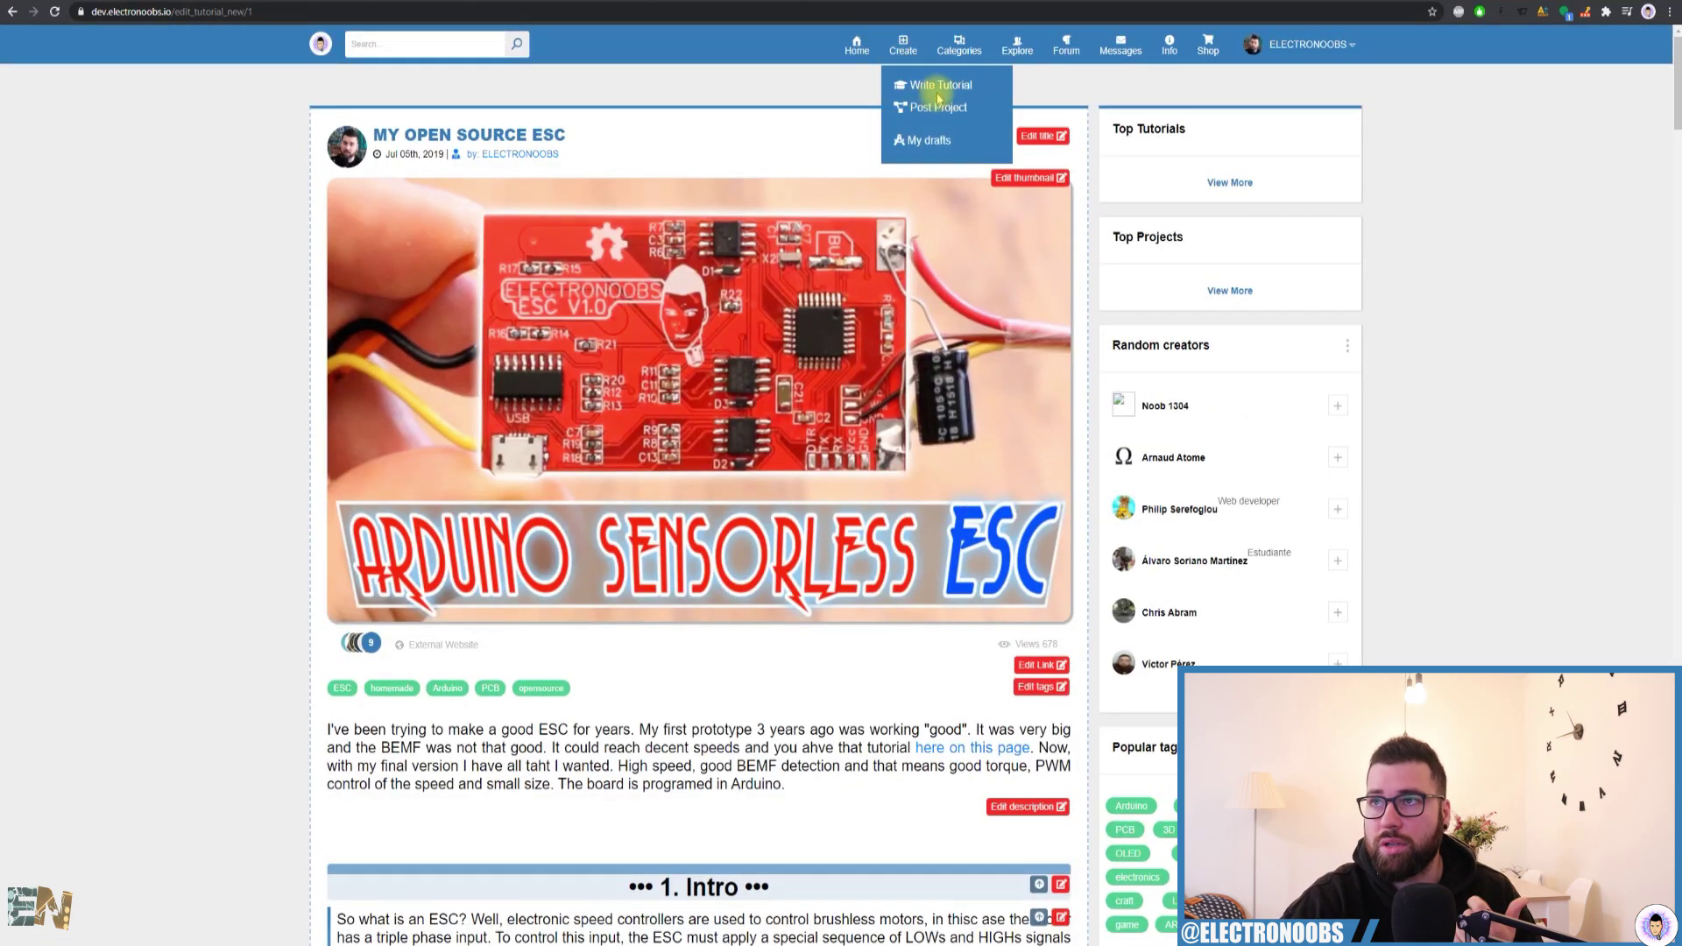
click(1066, 44)
click(1075, 124)
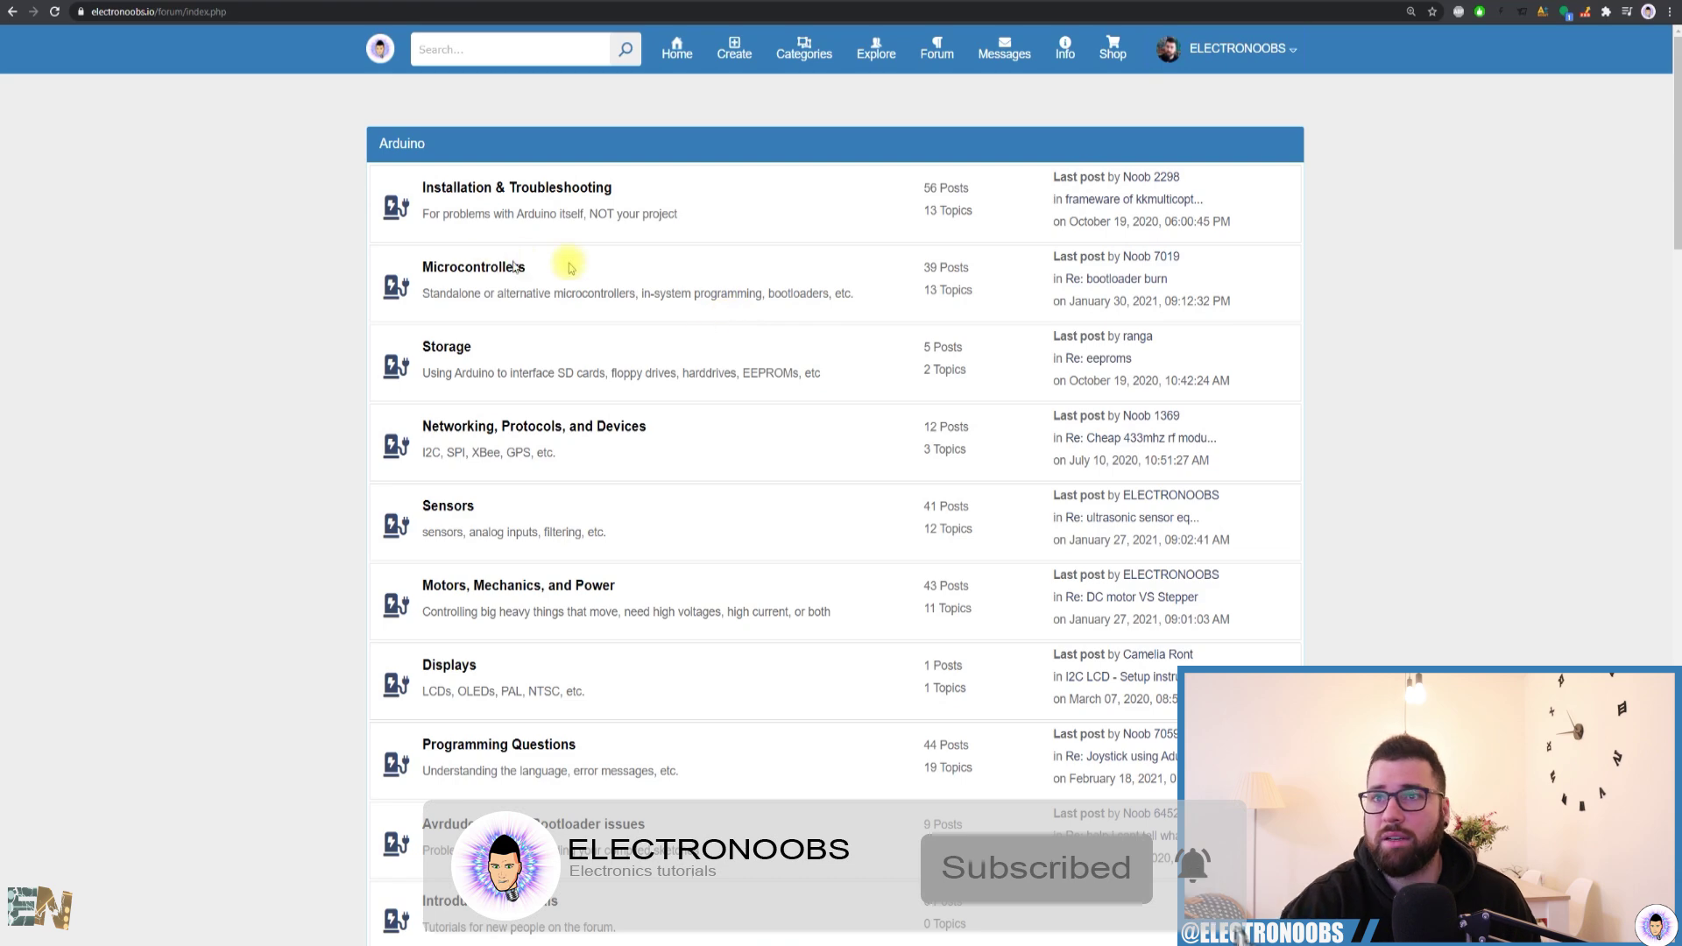
- Open the forum's Microcontrollers board and look through its list of topics
click(487, 269)
scroll(592, 298, down, 5)
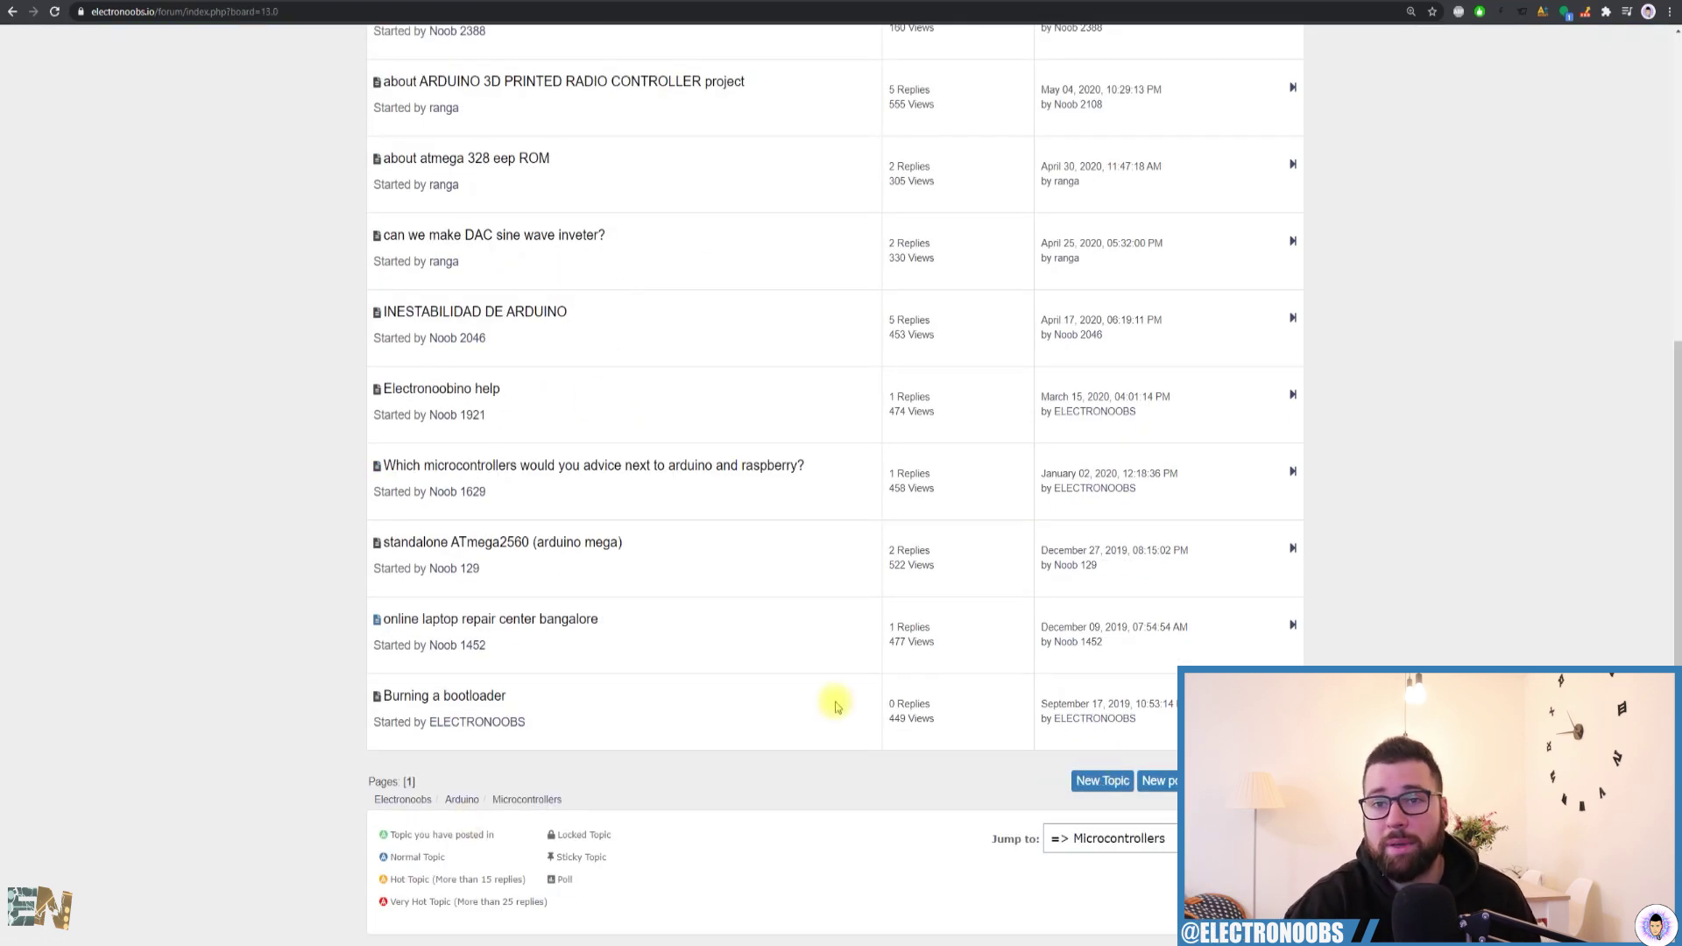
scroll(836, 708, up, 5)
scroll(850, 712, up, 1)
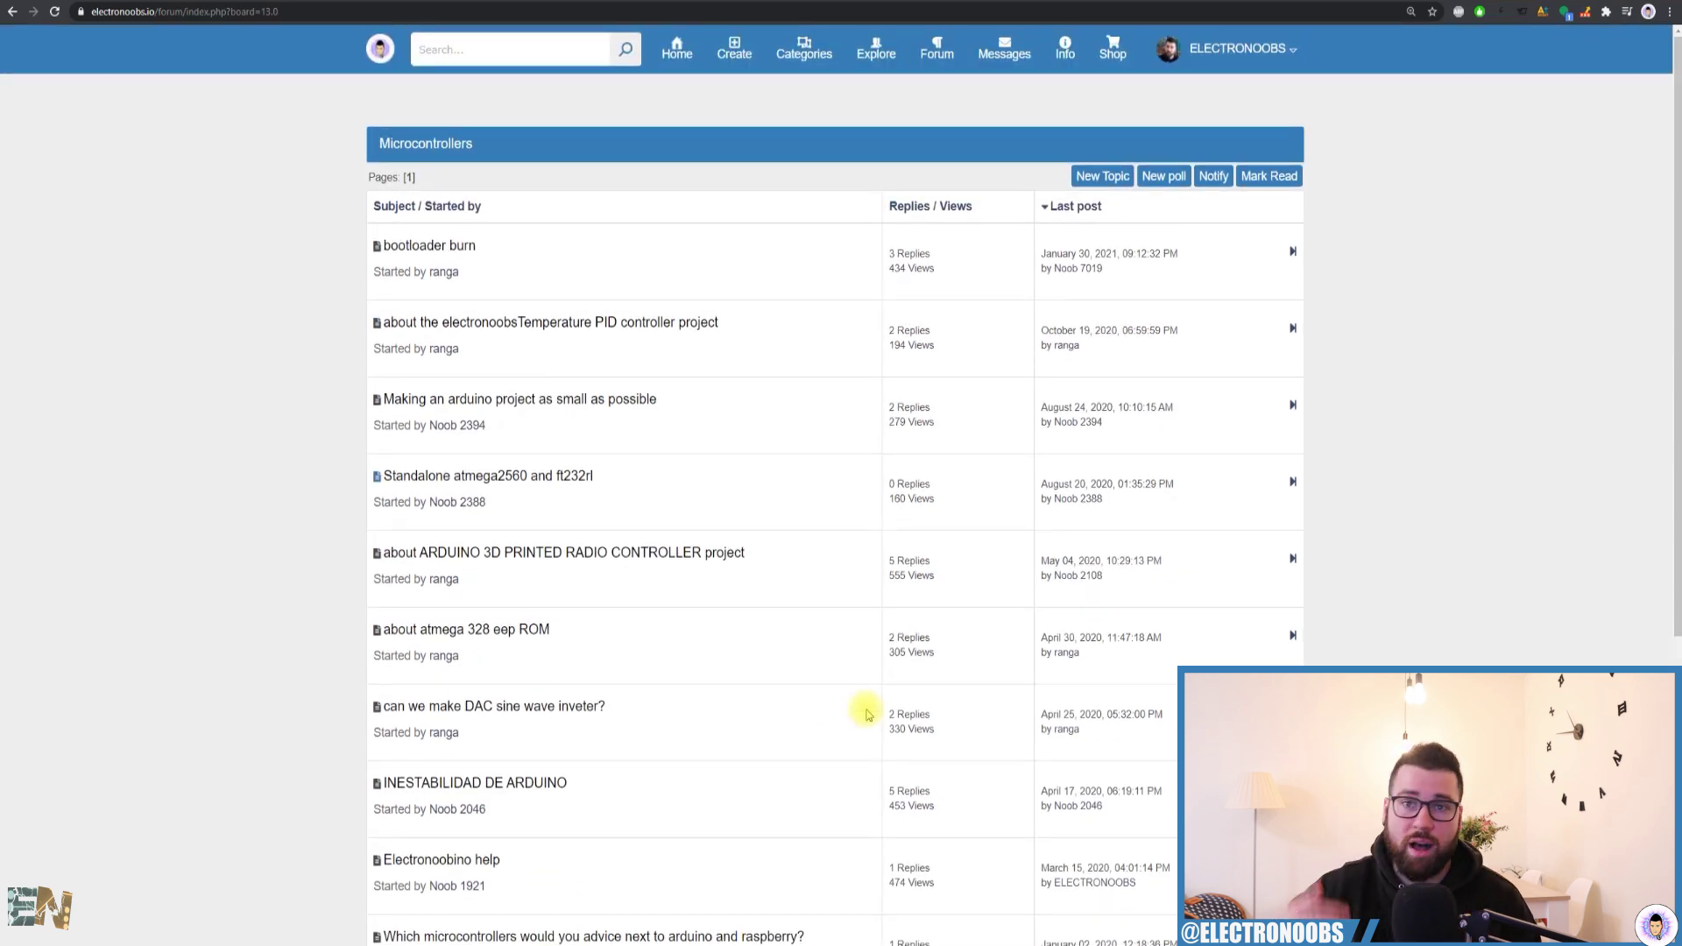